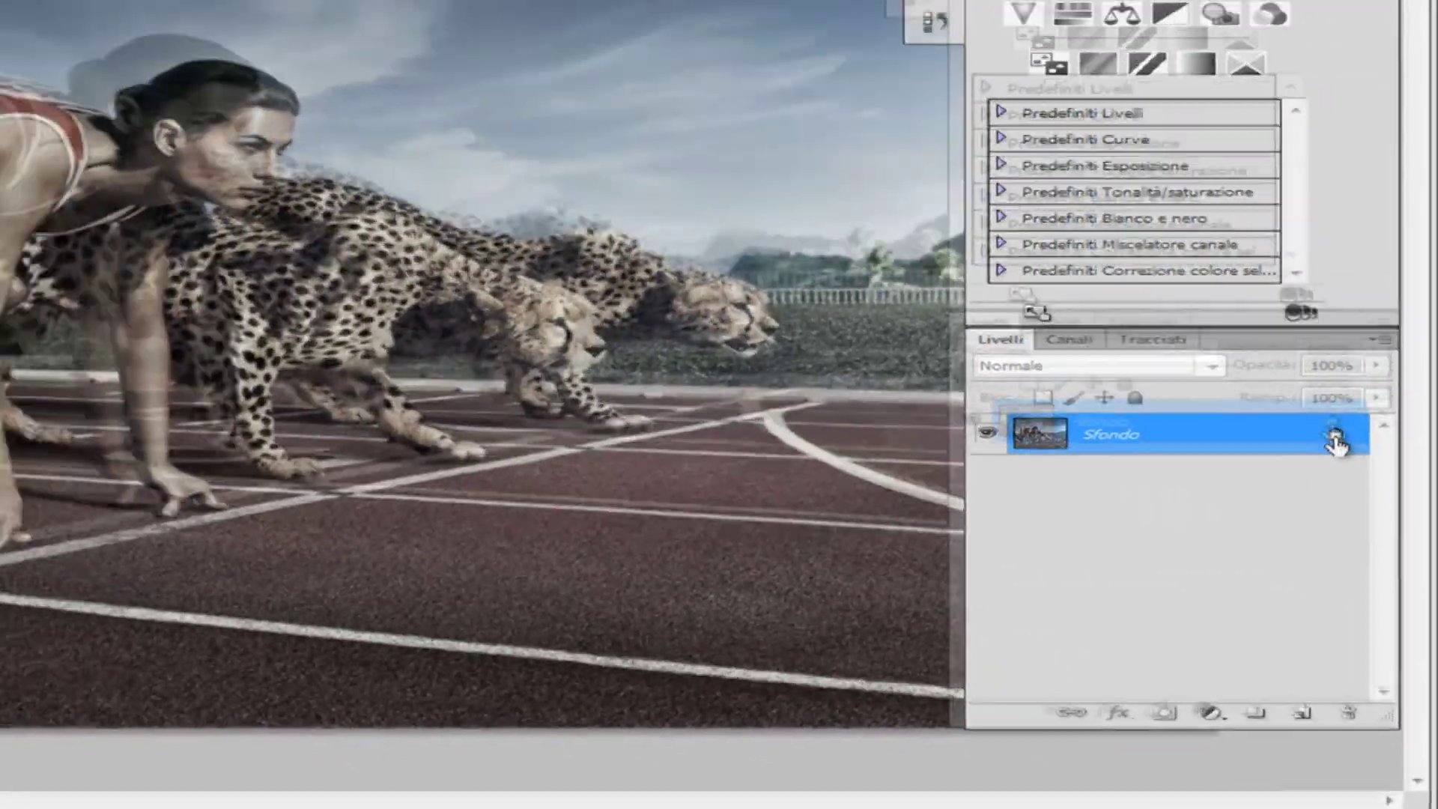
- Open the Nuovo livello dialog for the locked Sfondo background photo
double_click(1369, 565)
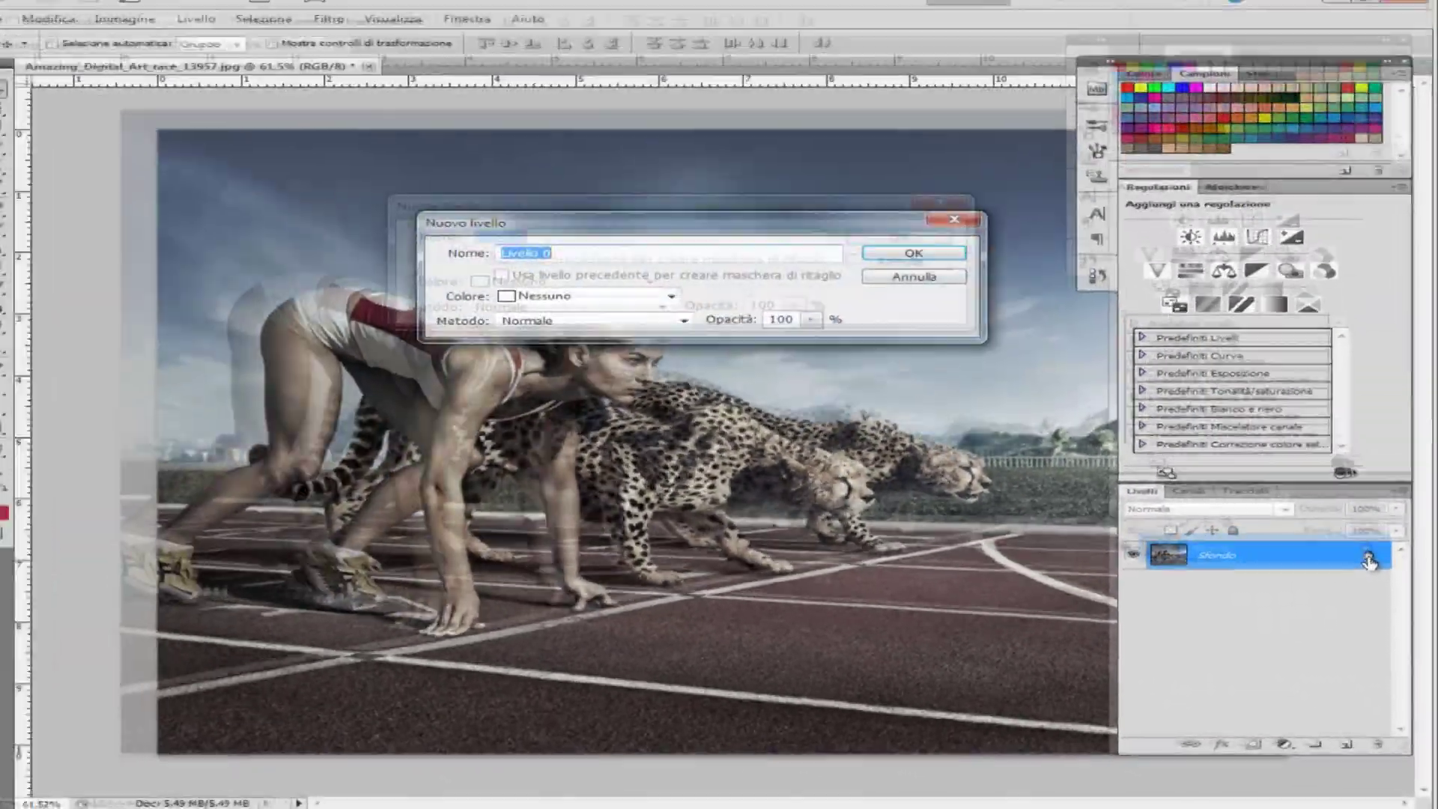
- Convert the background into Livello 0 and duplicate it as Livello 0 copia
left_click(899, 237)
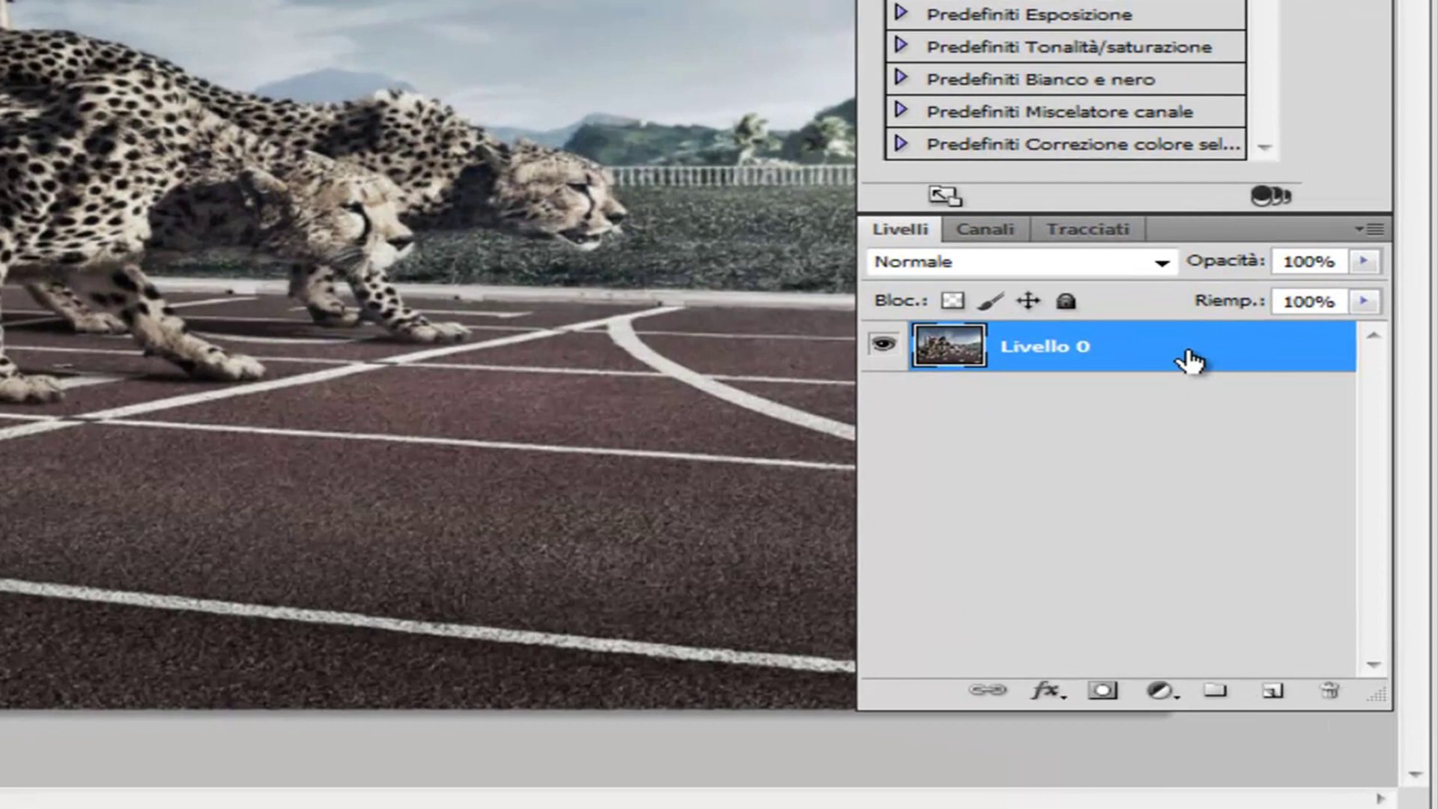
left_click_drag(1189, 361, 1272, 683)
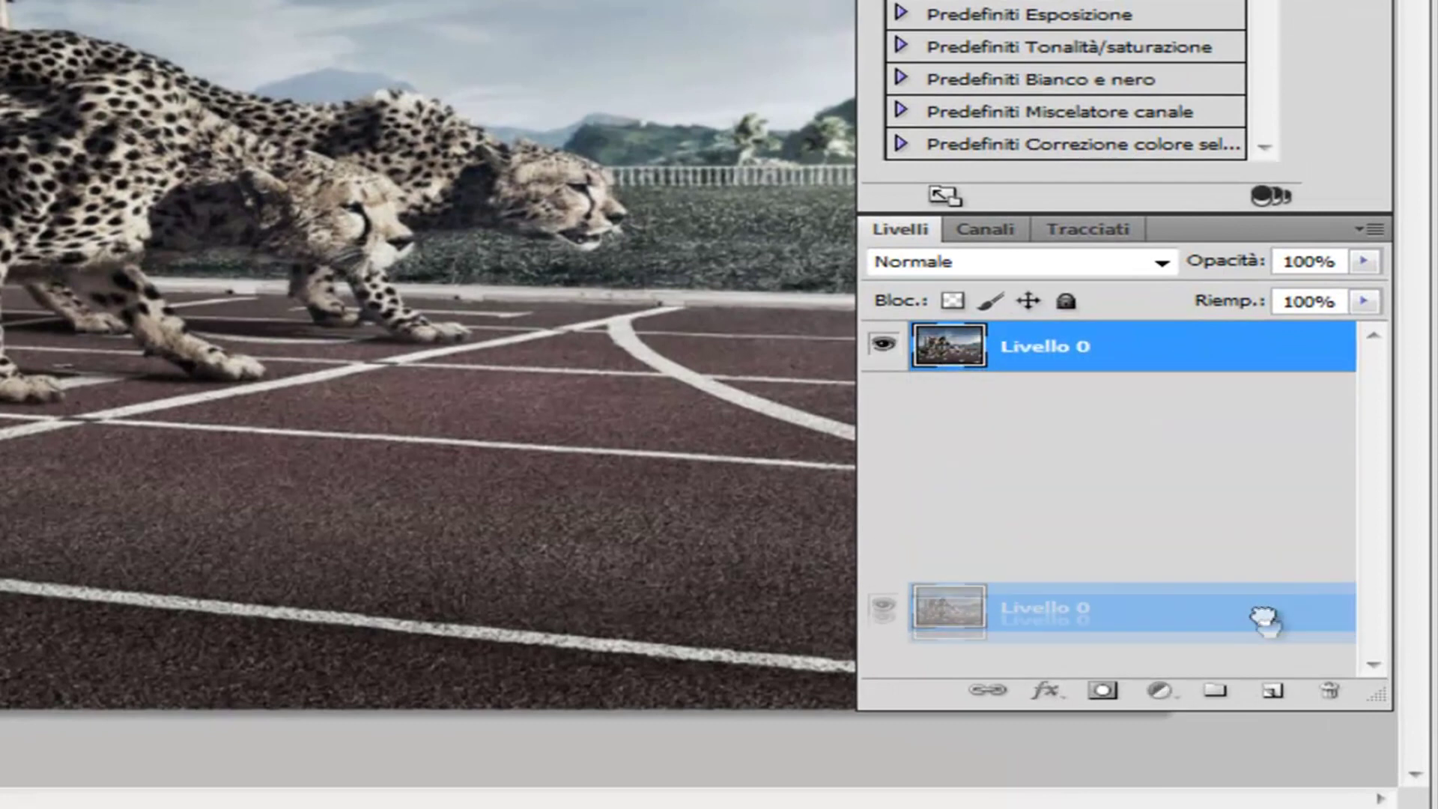
left_click_drag(1272, 683, 1274, 701)
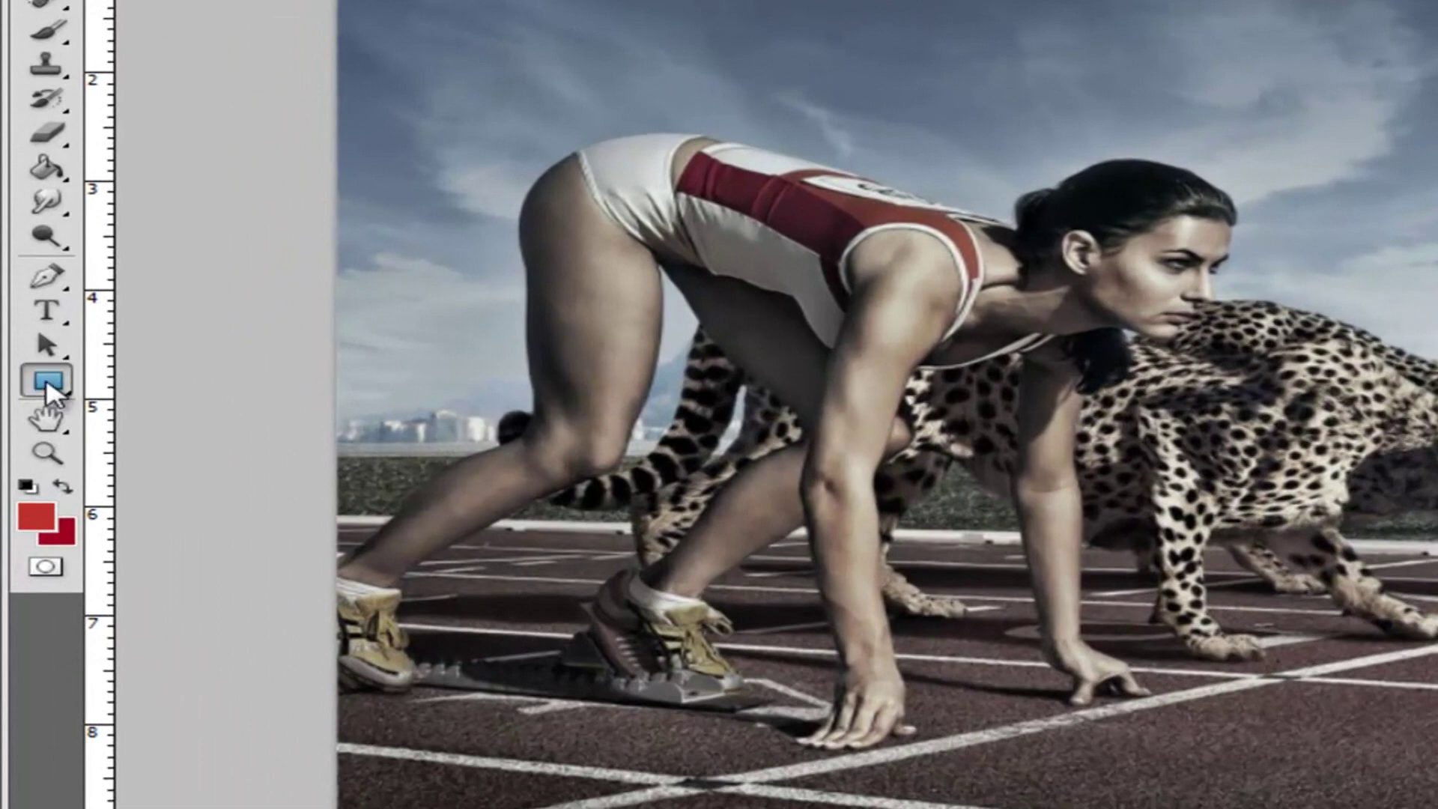
- Draw a white (ffffff) rectangle shape, Forma 1, over the sprinter's body
right_click(46, 378)
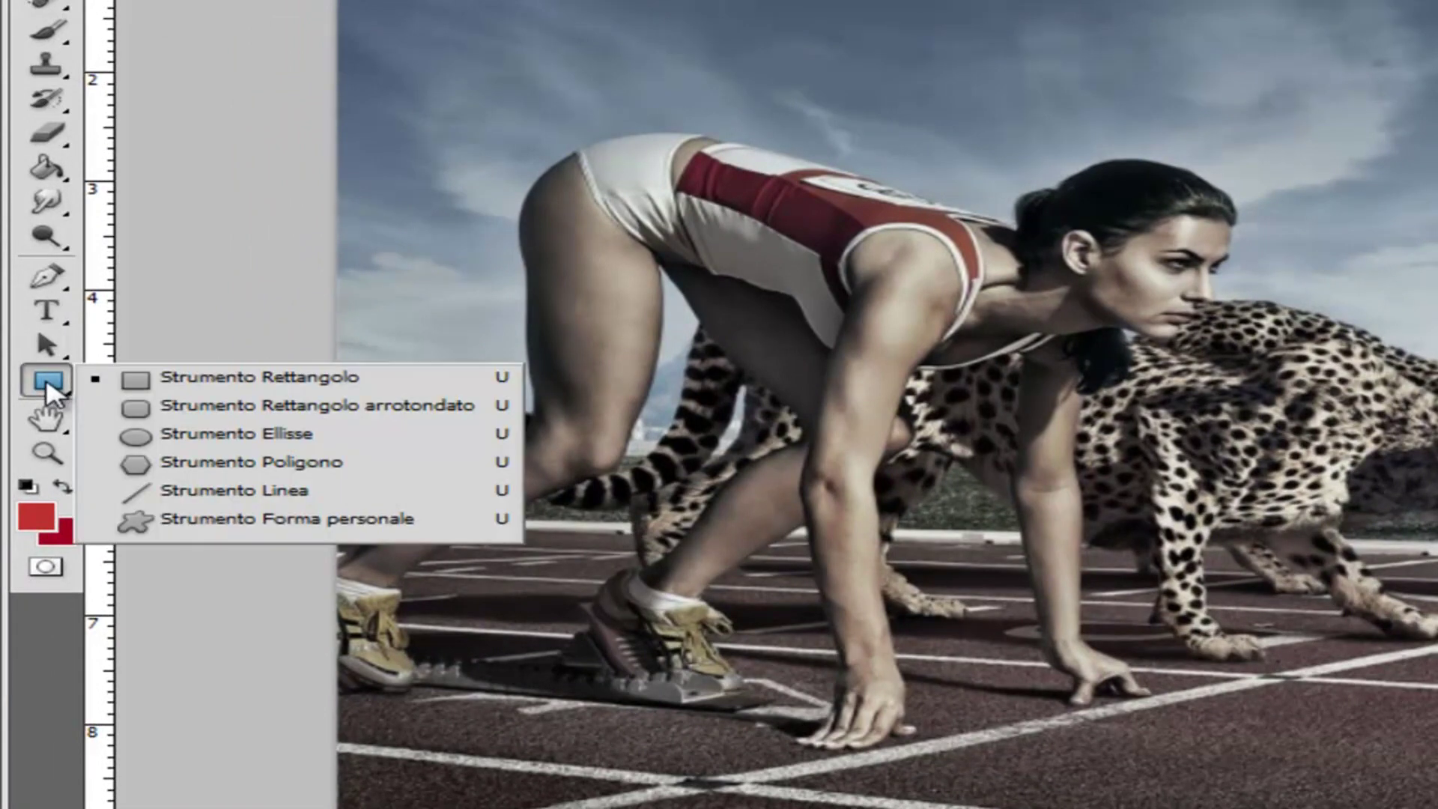
left_click(263, 381)
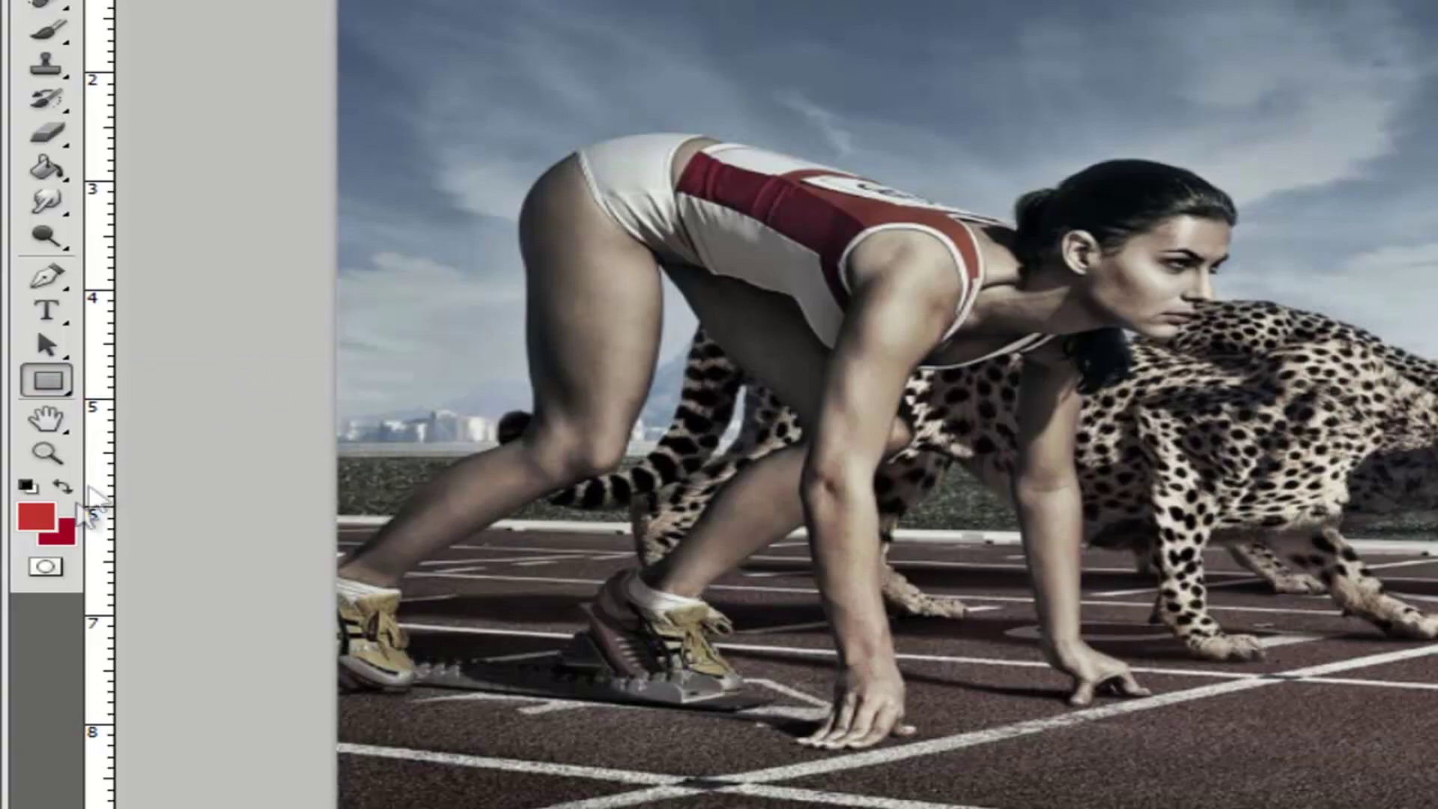
left_click(36, 516)
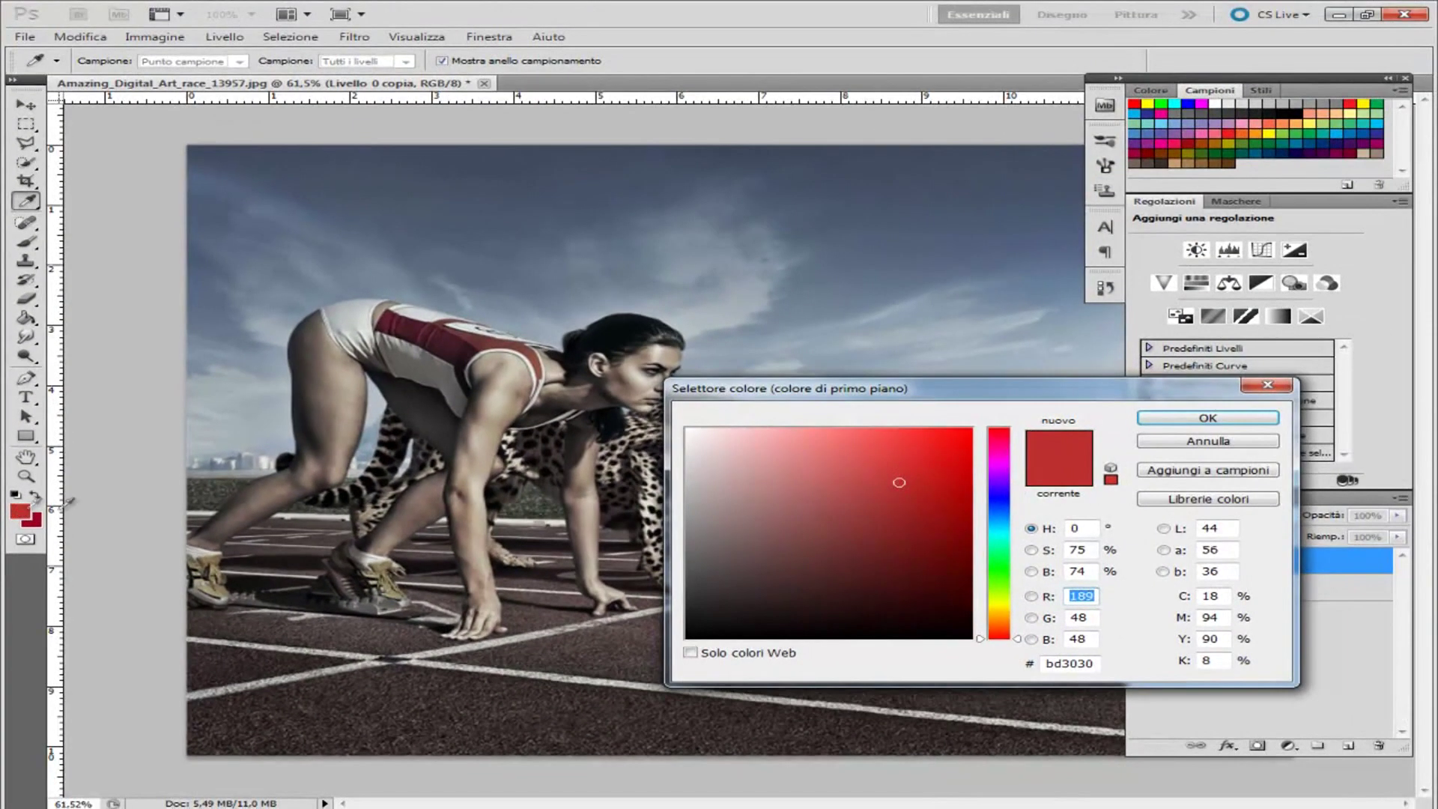
left_click_drag(701, 453, 680, 424)
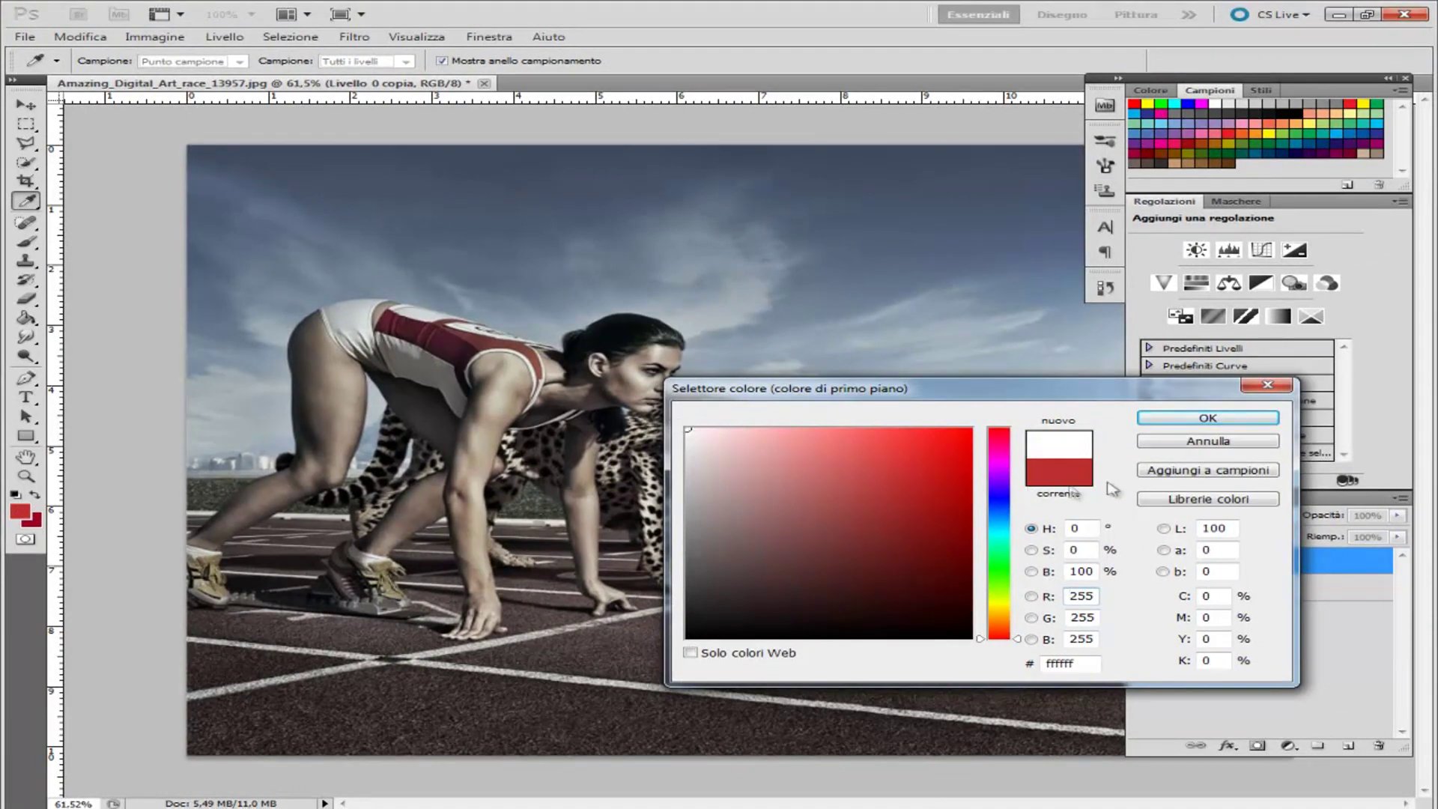
left_click(1202, 418)
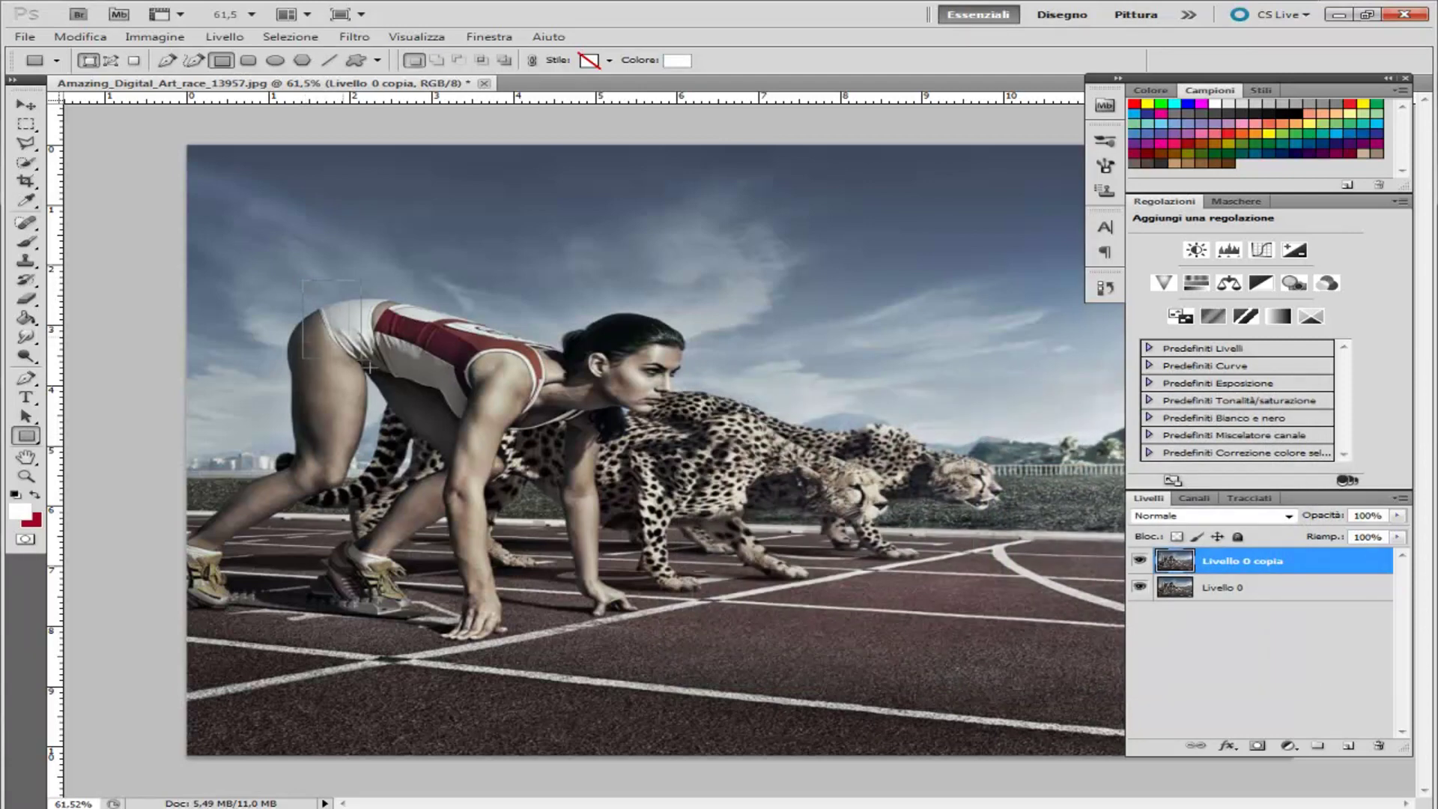
mouse_move(431, 423)
left_mouse_down()
mouse_move(586, 517)
mouse_move(580, 539)
left_mouse_up()
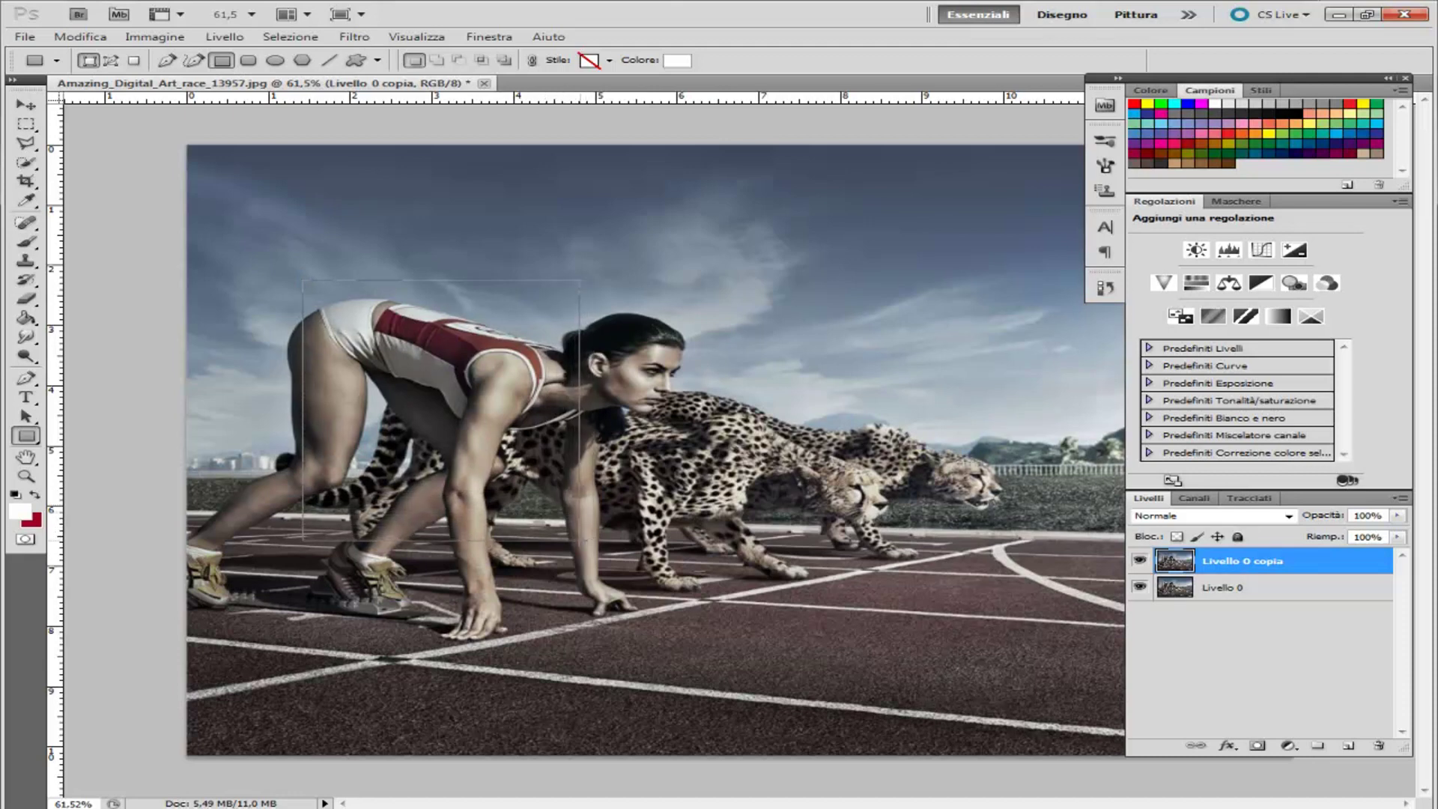
left_click_drag(577, 540, 570, 533)
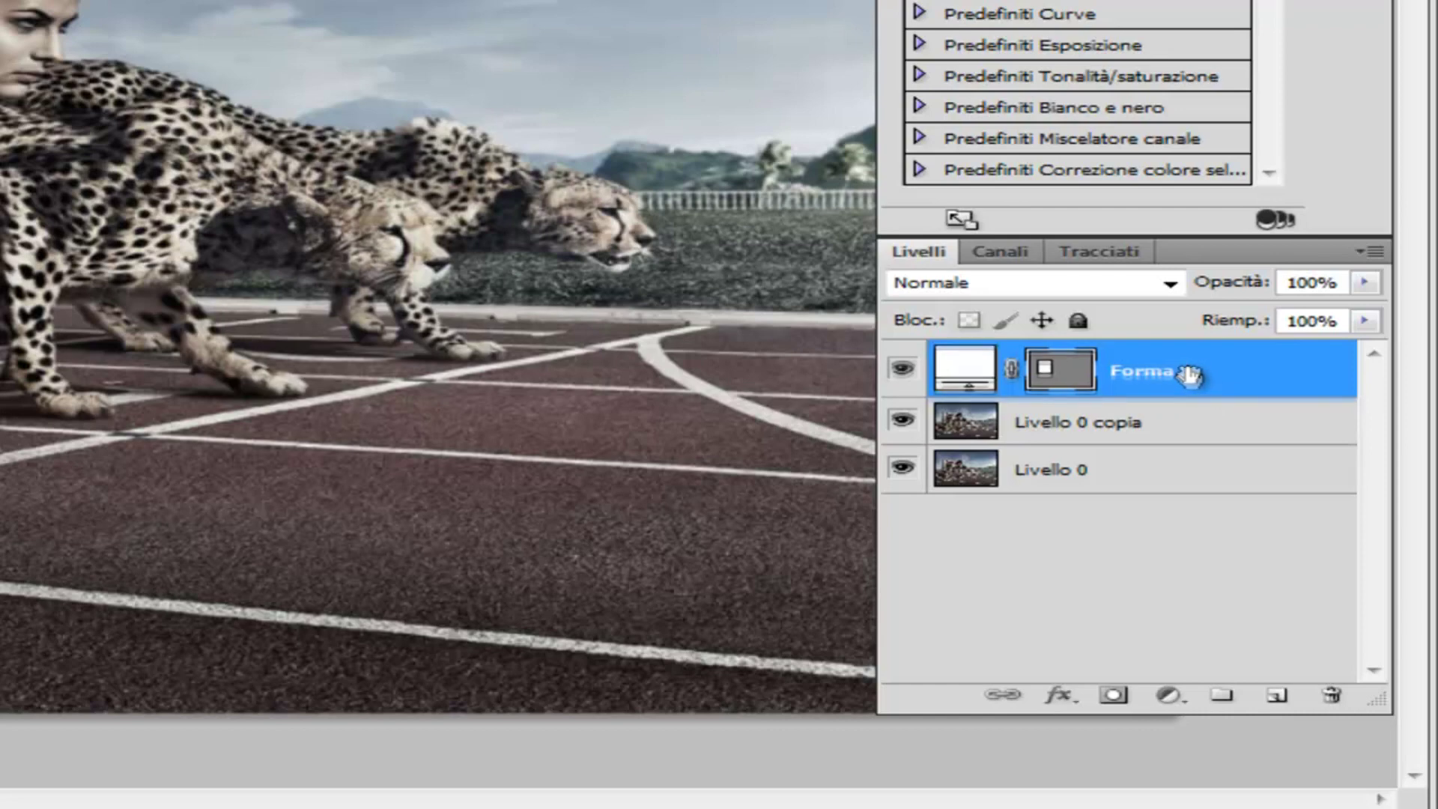
- Place Forma 1 under Livello 0 copia, clip the copy to it, and add Livello 1
left_click_drag(1188, 375, 1182, 436)
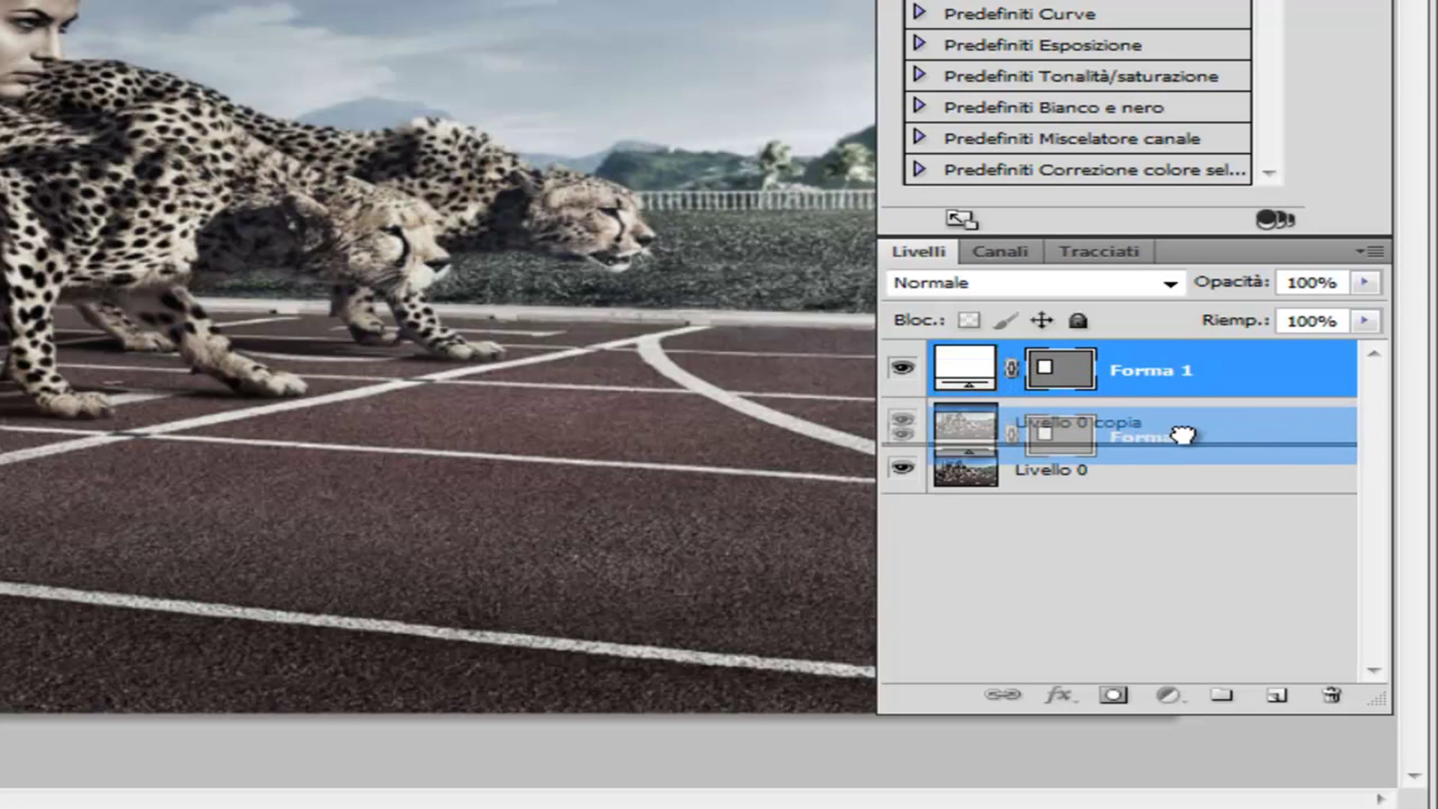
left_click_drag(1182, 436, 1181, 442)
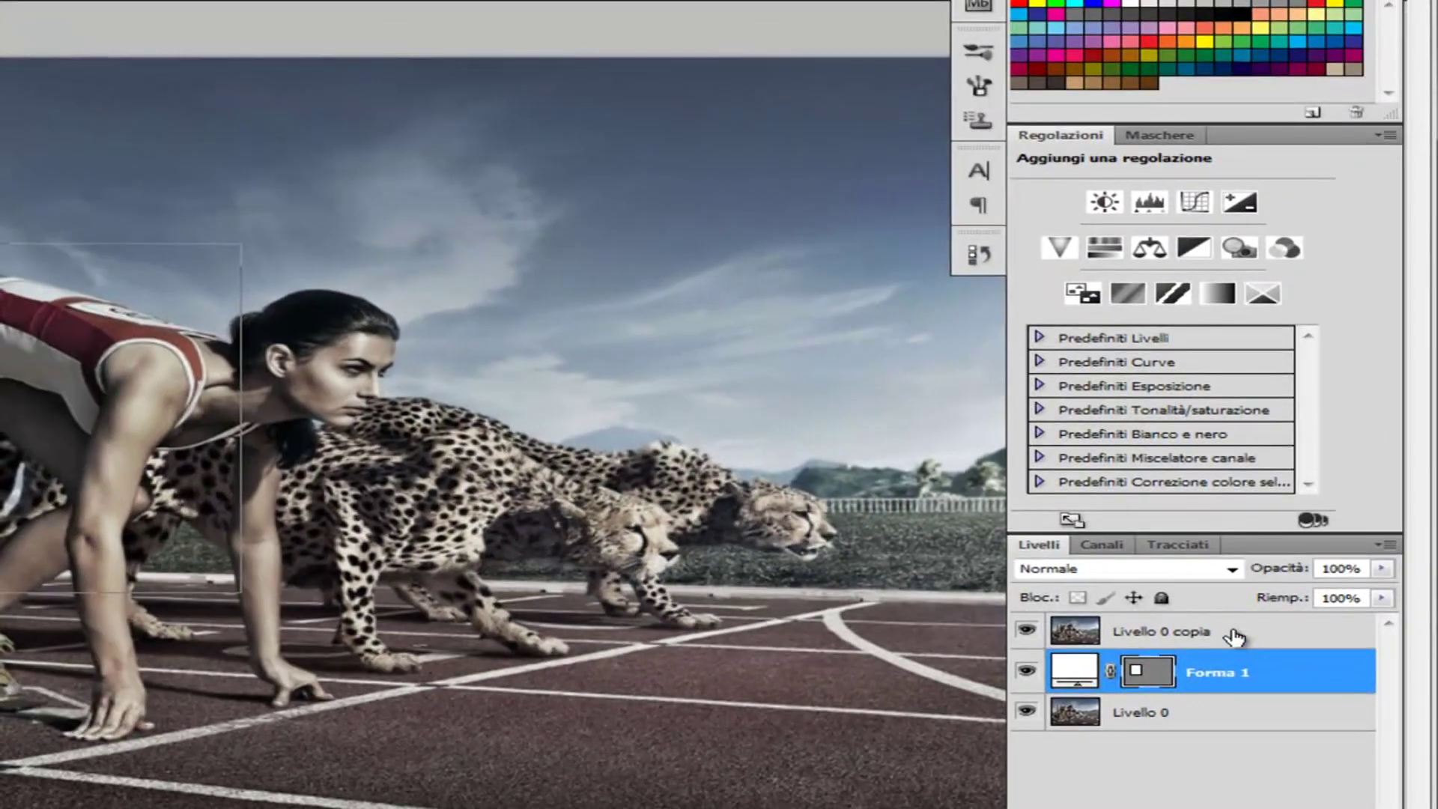
left_click(1234, 636)
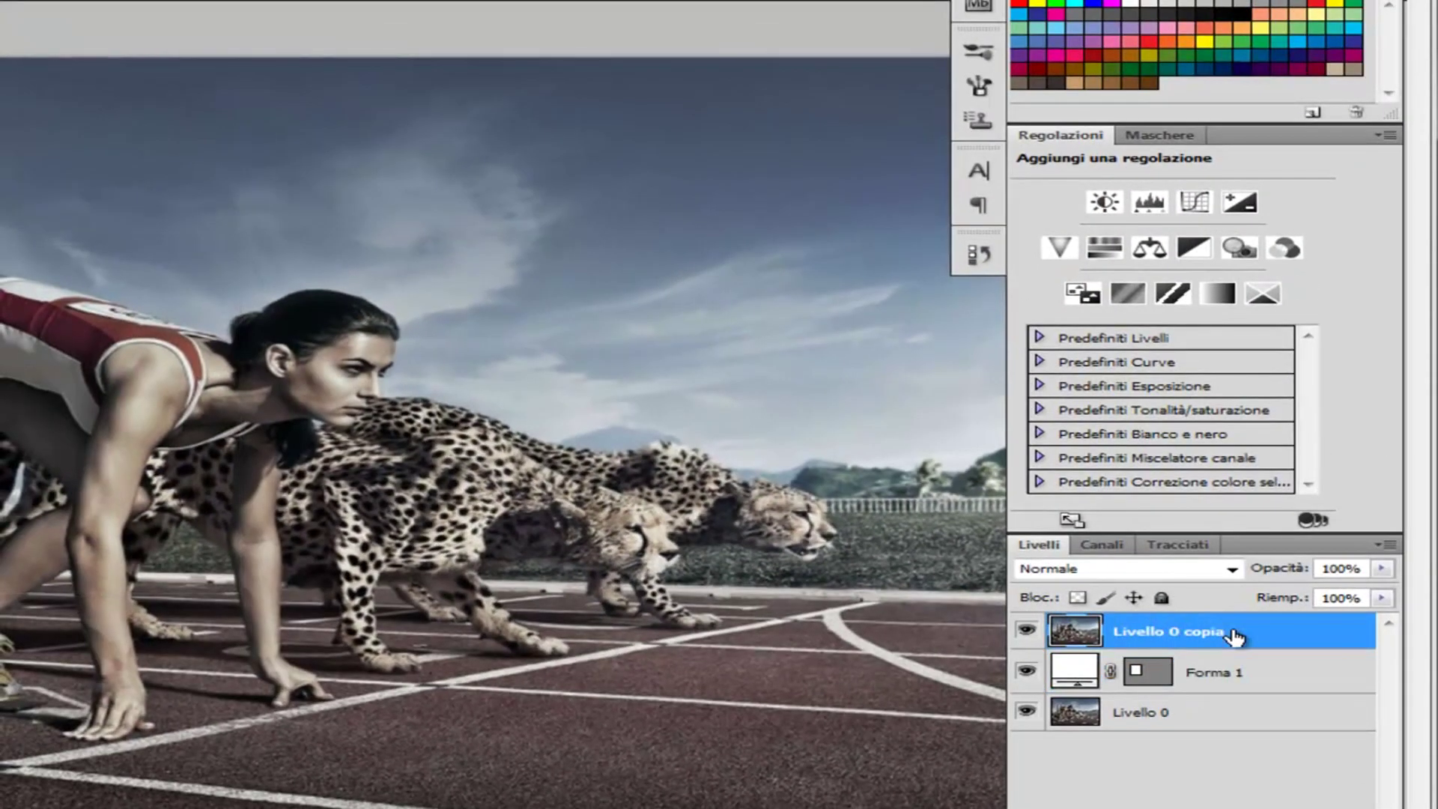
right_click(1235, 637)
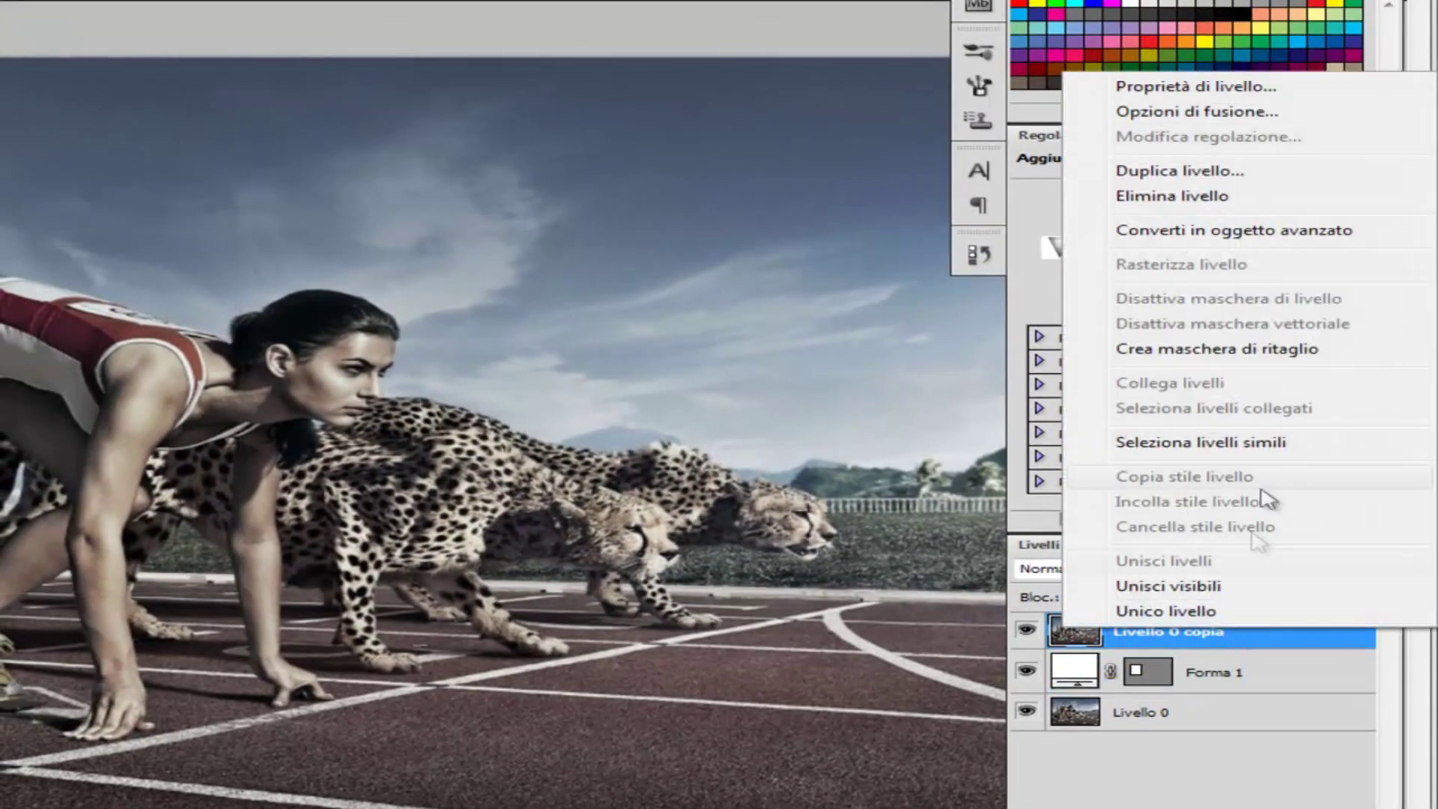
left_click(1237, 352)
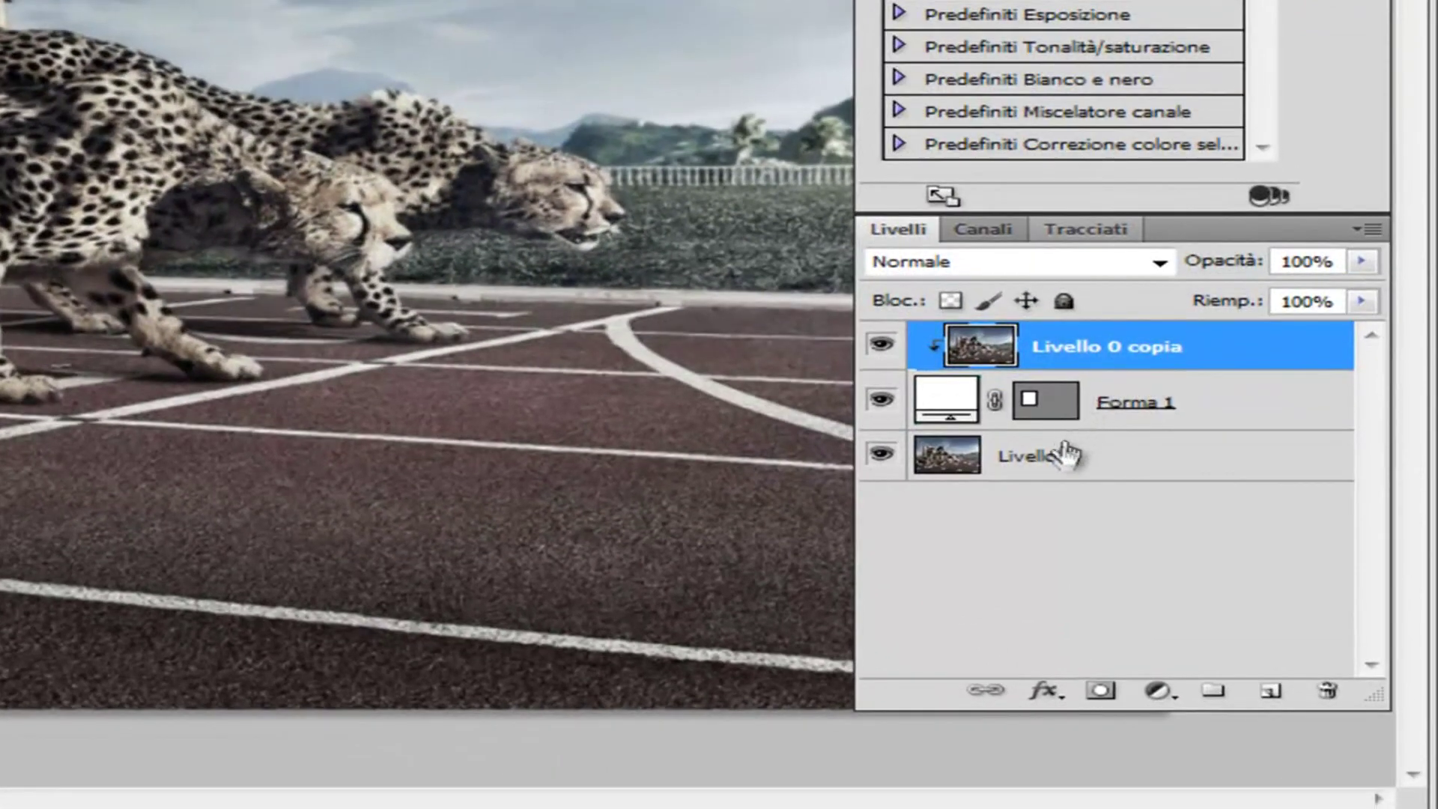
left_click(1059, 469)
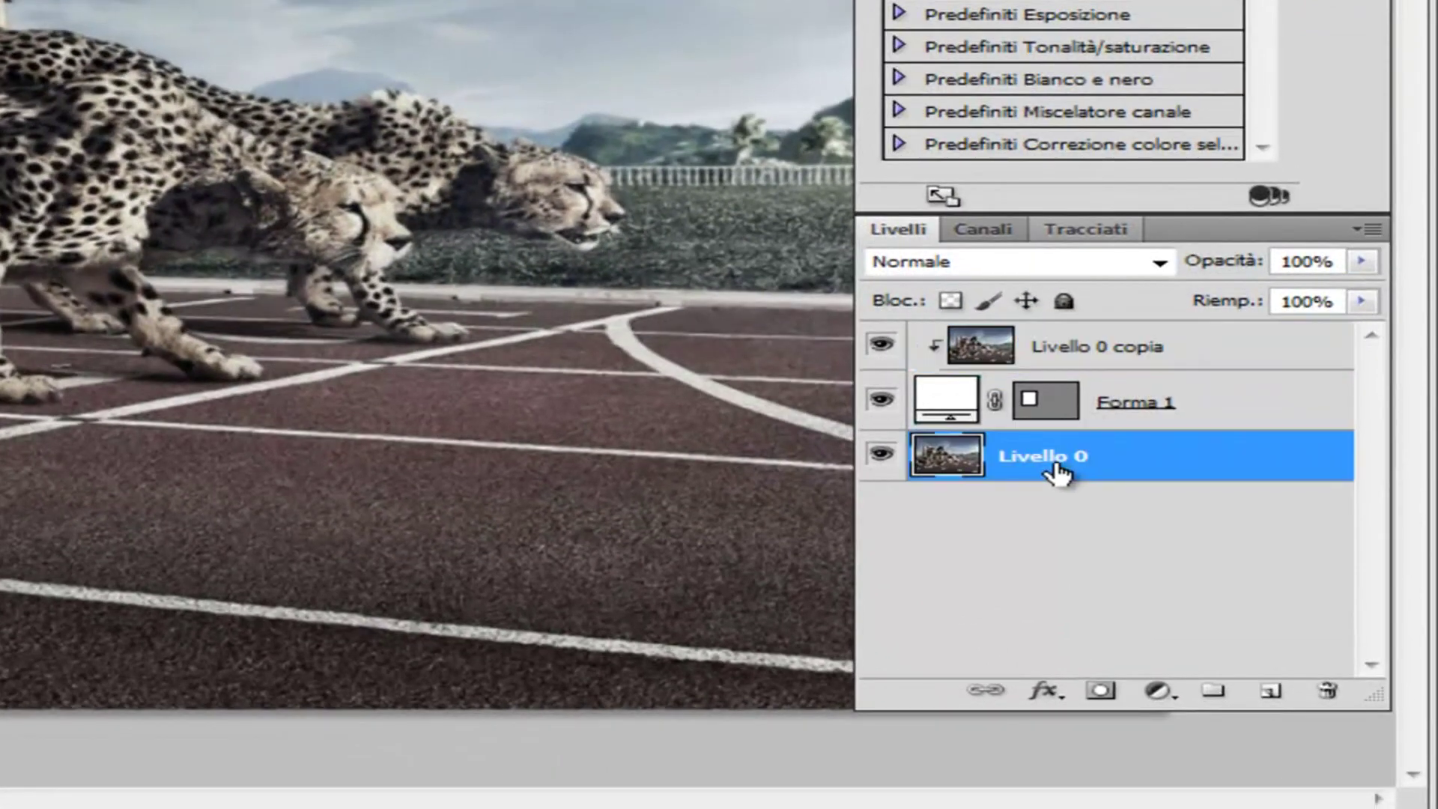
left_click(1271, 693)
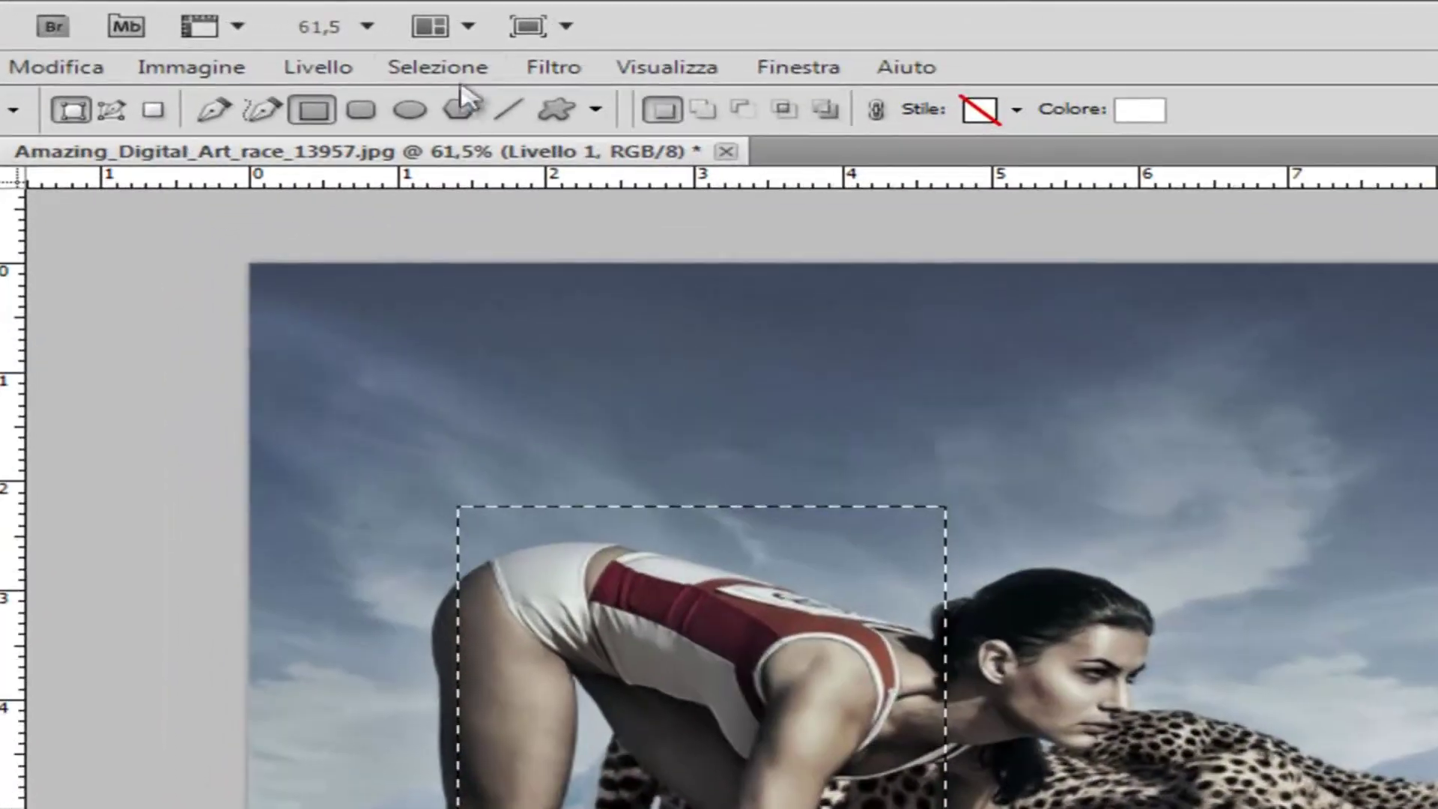
- Expand the rectangle selection by 10 px
left_click(296, 37)
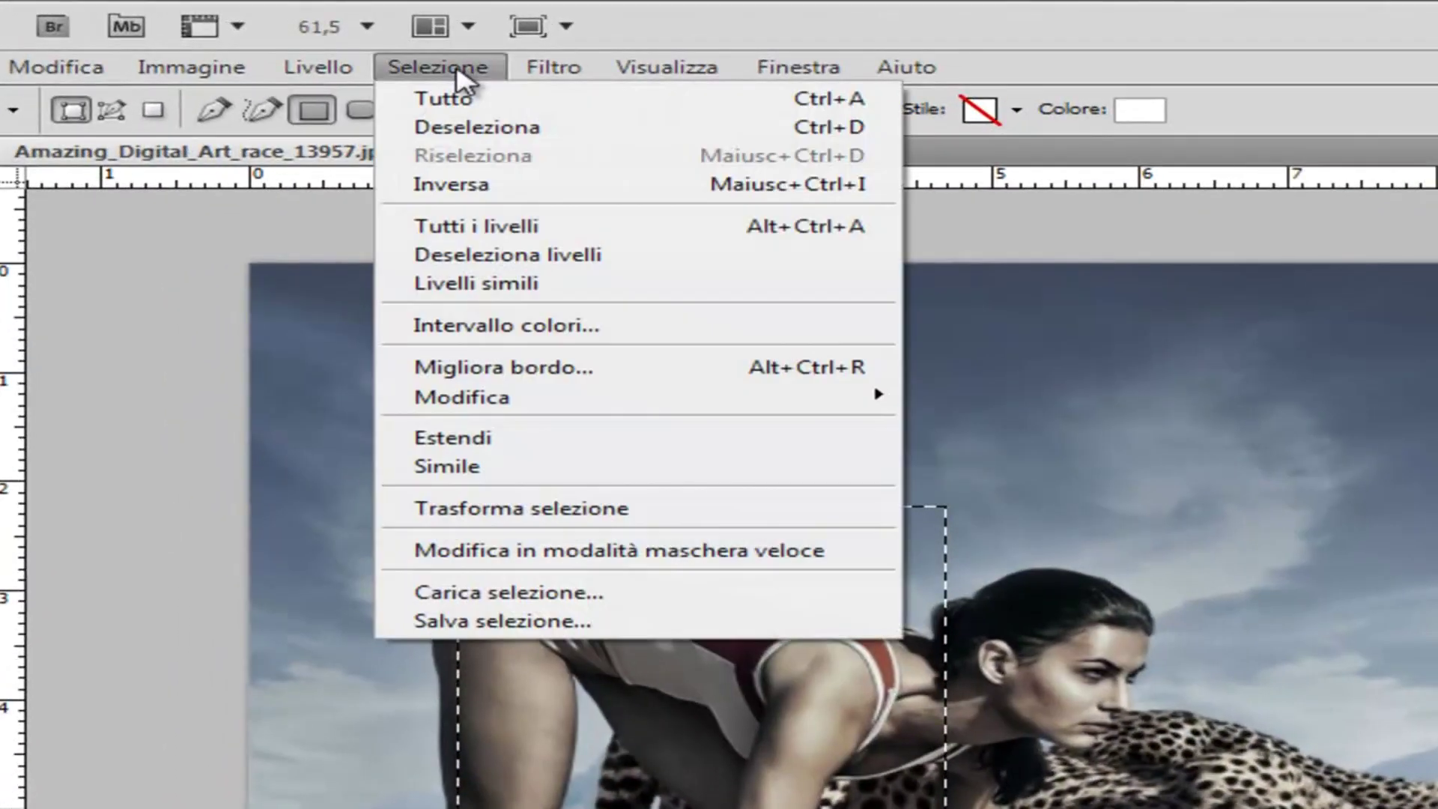
mouse_move(461, 397)
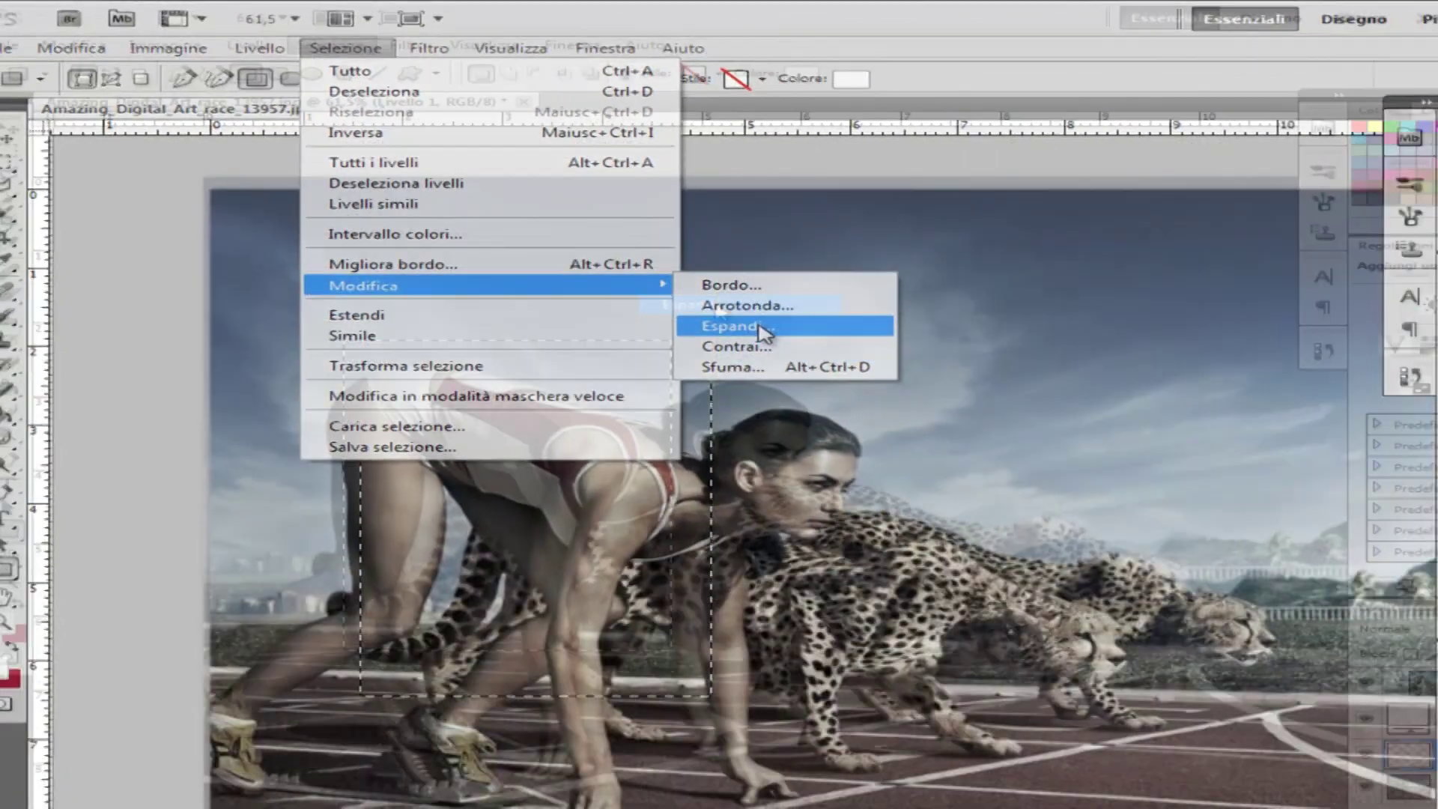
left_click(762, 330)
type("10")
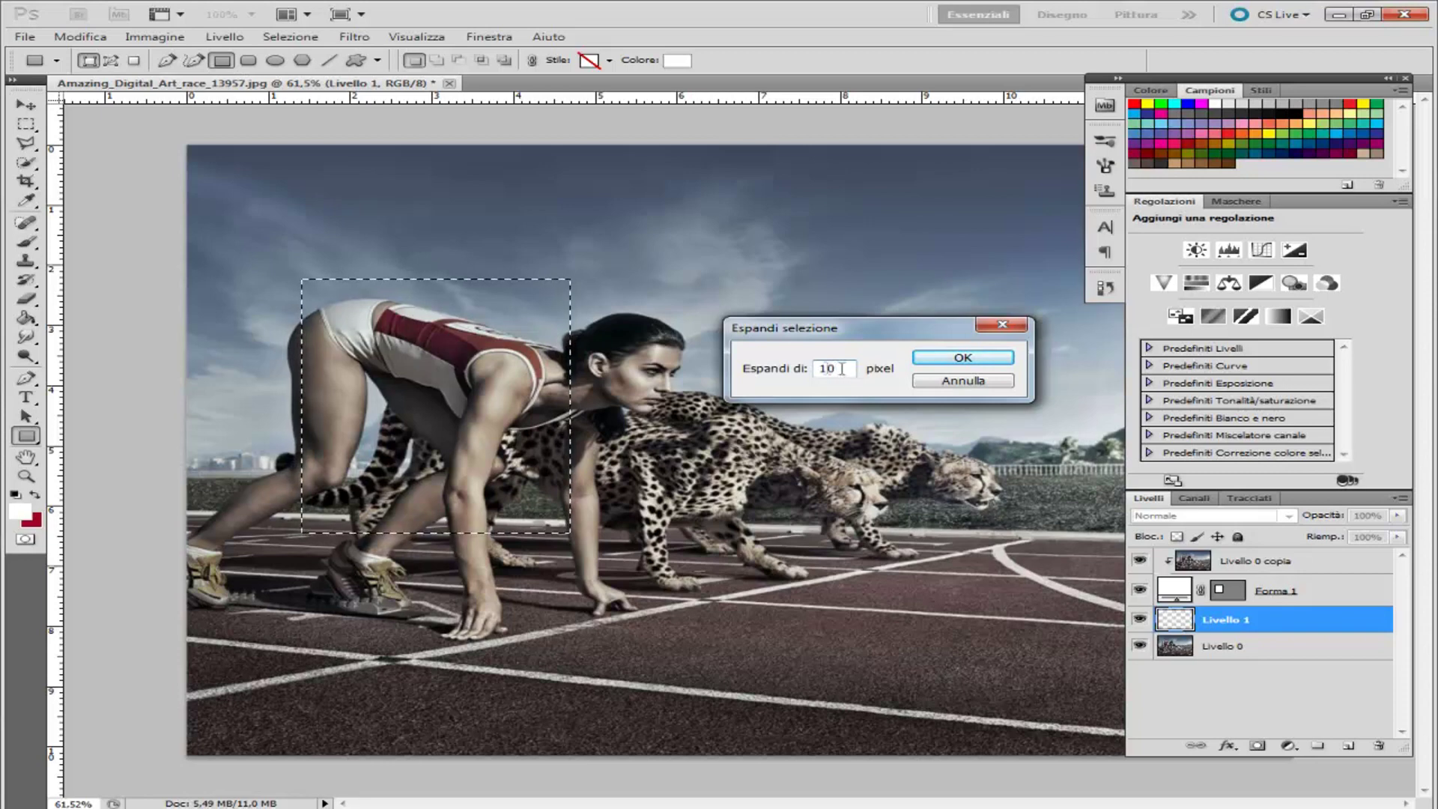
left_click(938, 366)
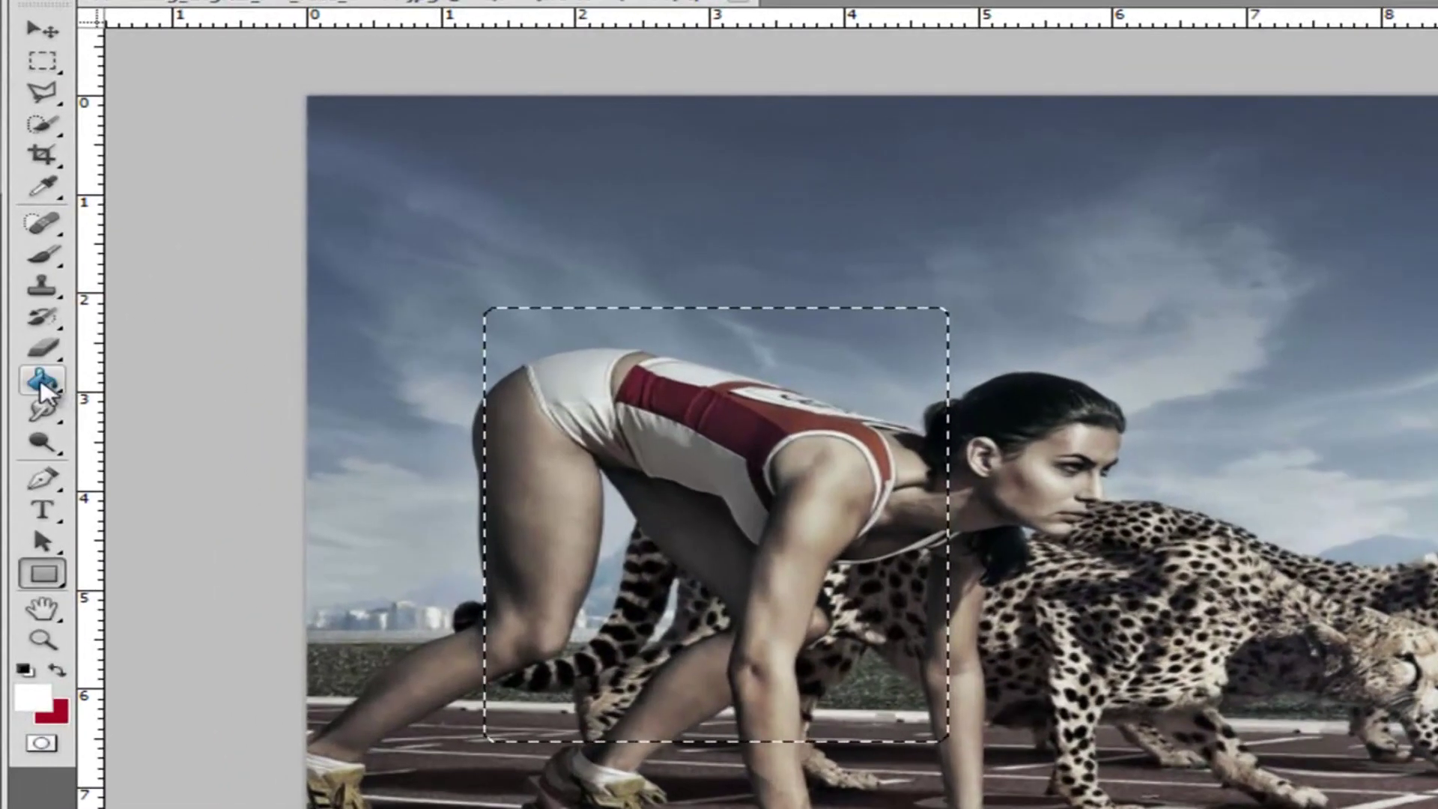
- Fill the expanded selection with white on Livello 1 using the Paint Bucket
left_click(42, 385)
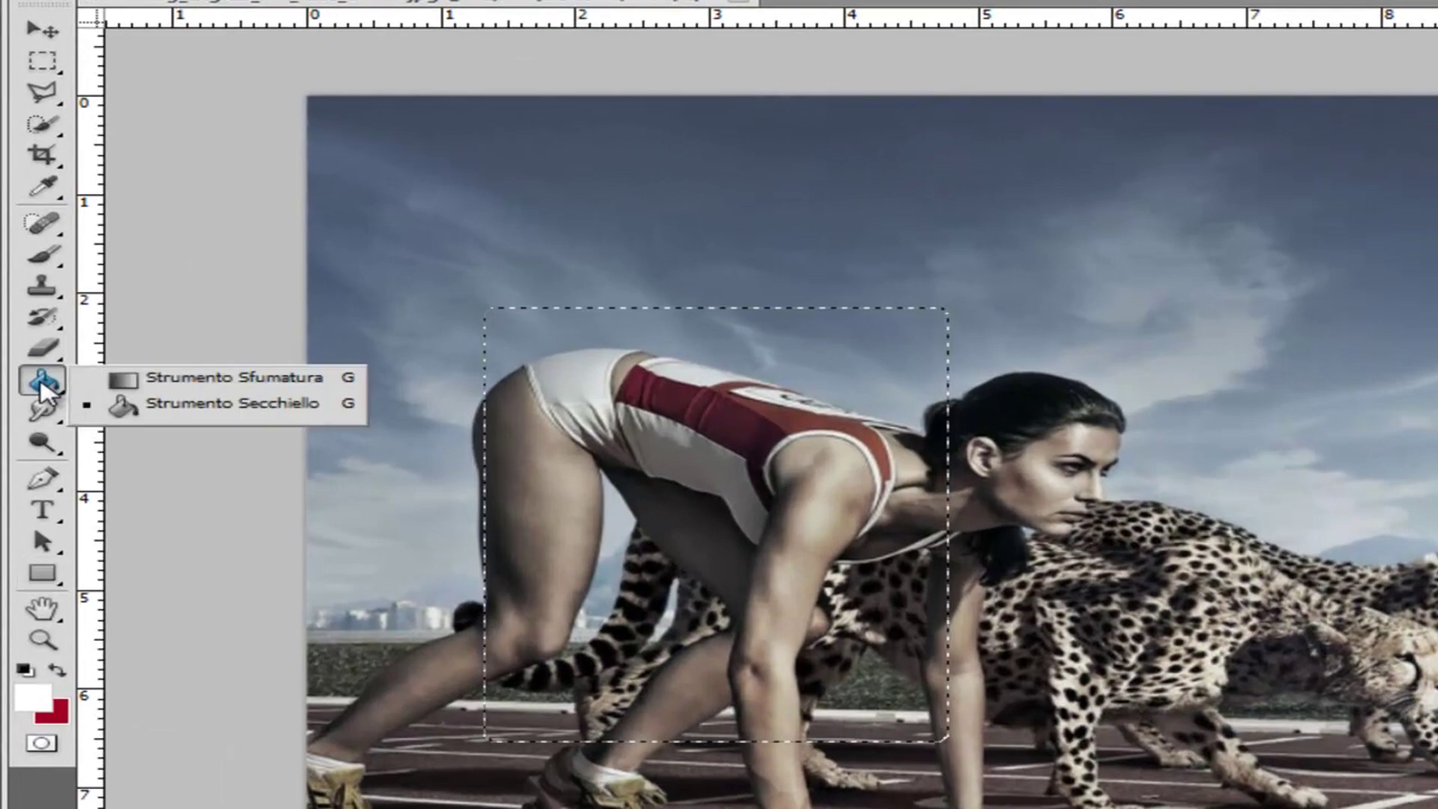
left_click(167, 409)
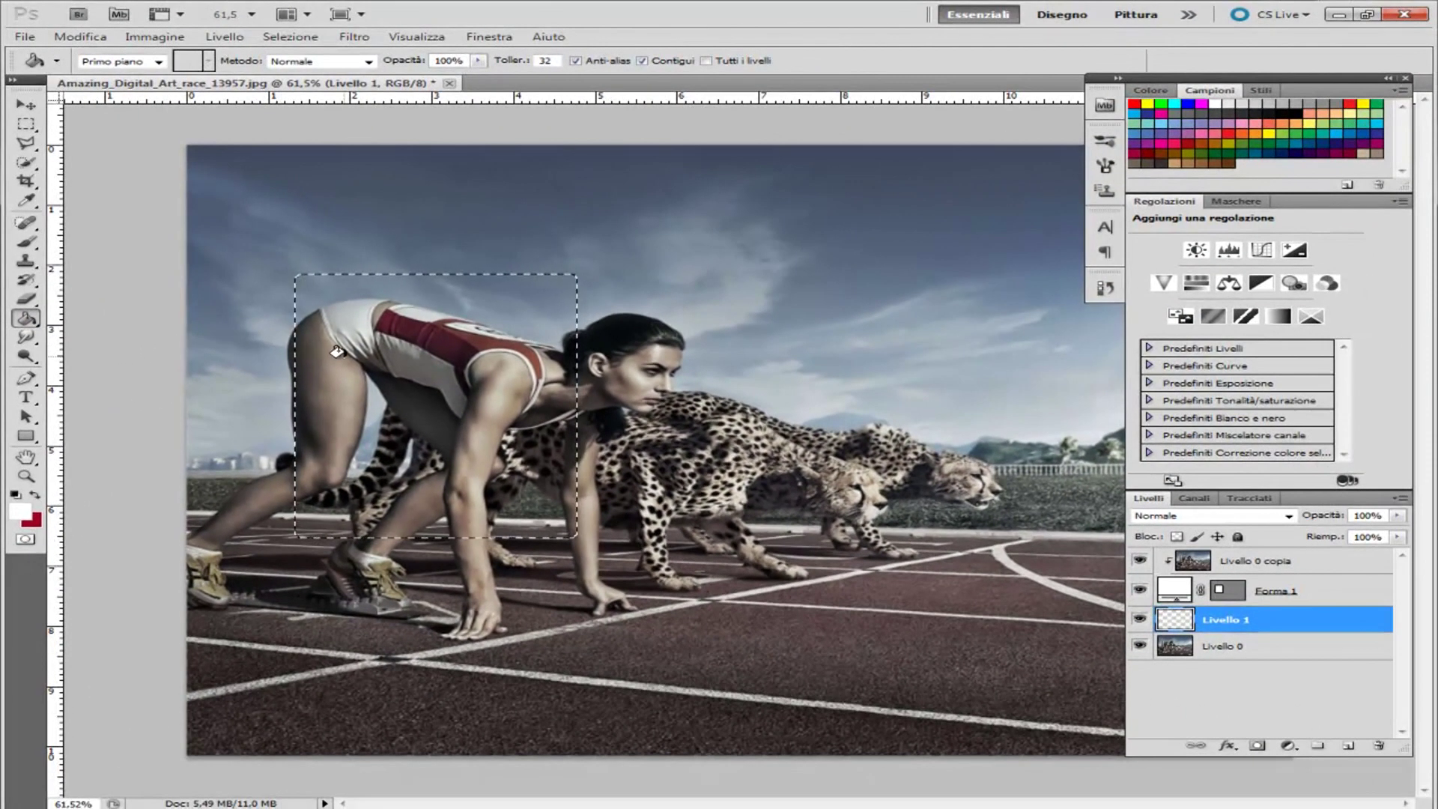
left_click(336, 351)
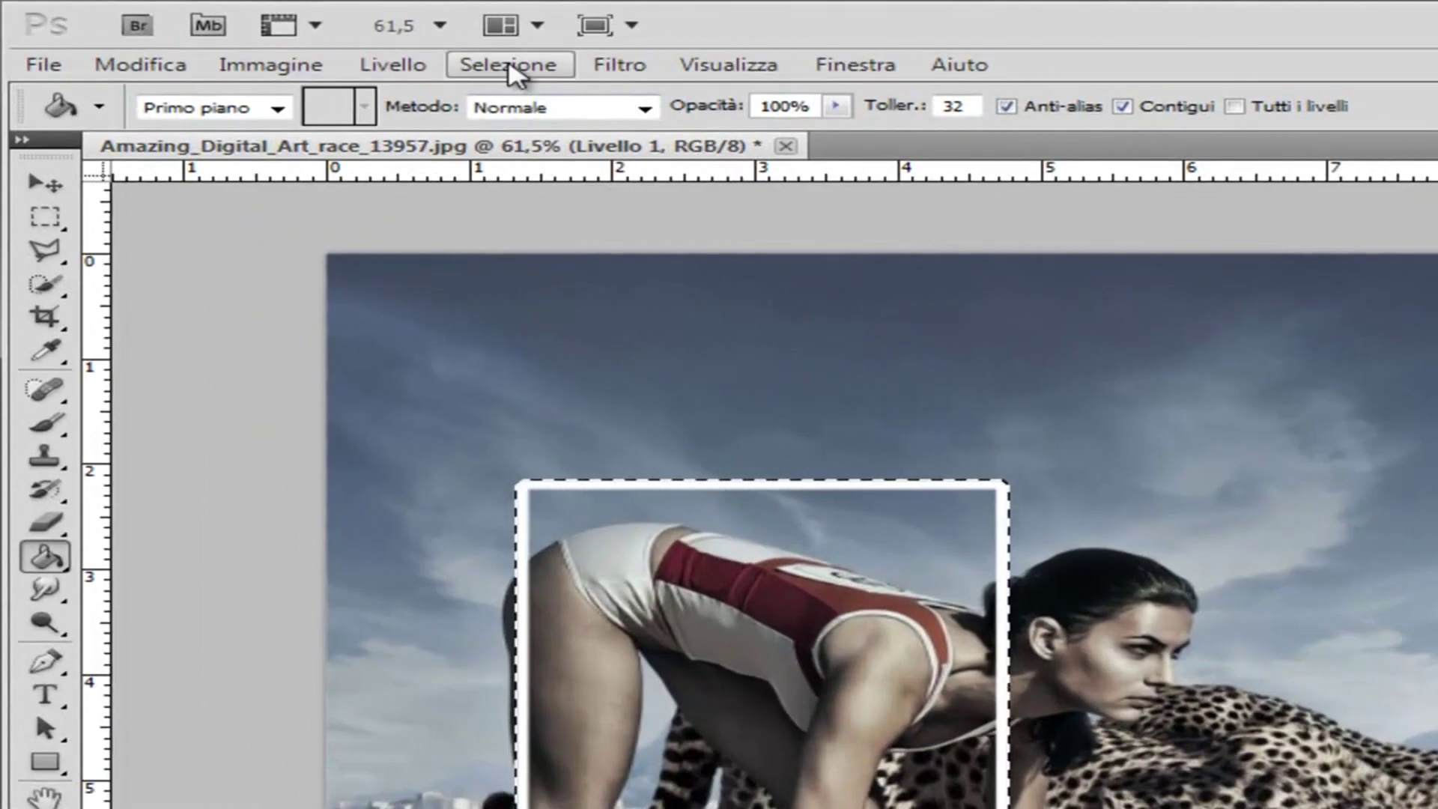
left_click(512, 69)
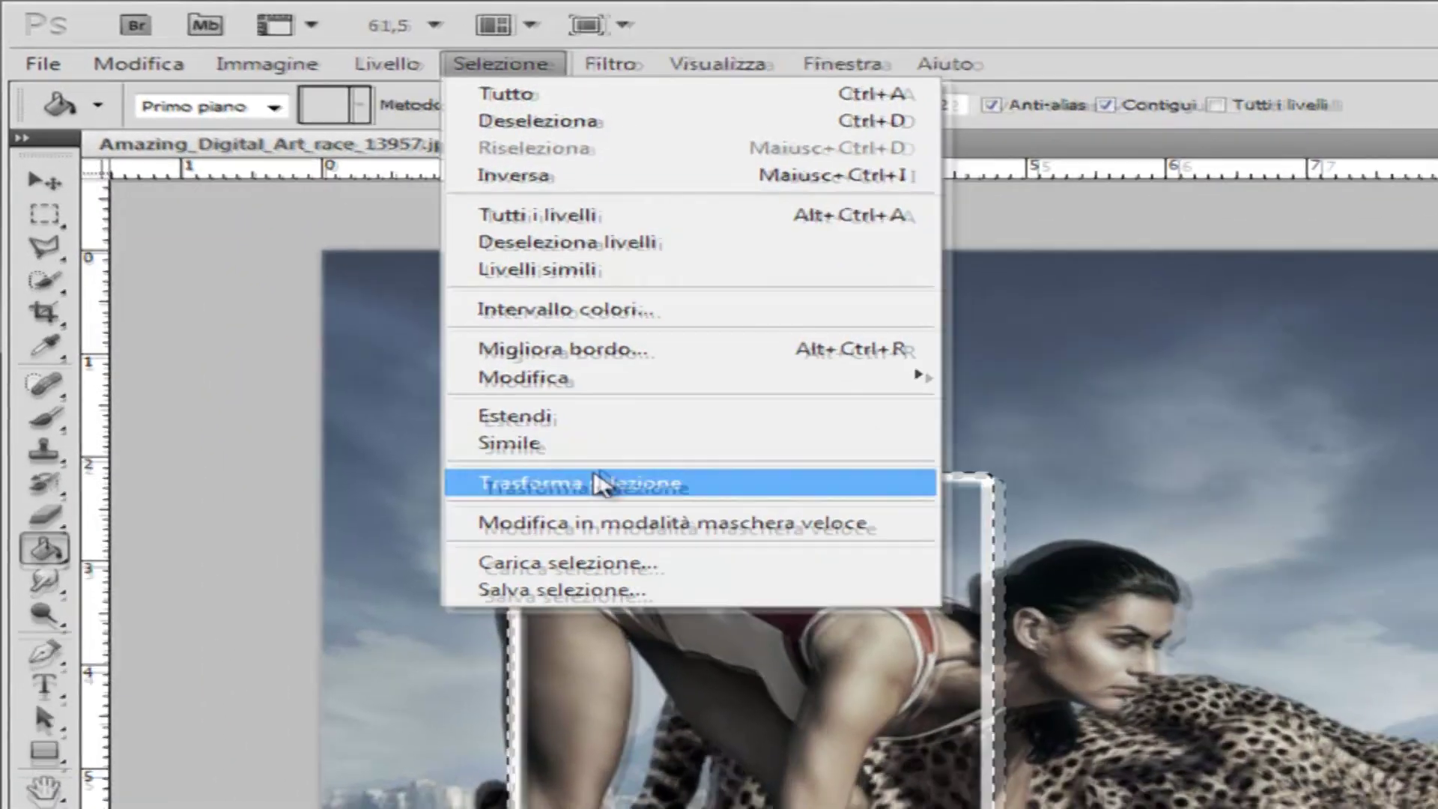
- Stretch the selection's bottom edge downward and apply the transformation
left_click(597, 490)
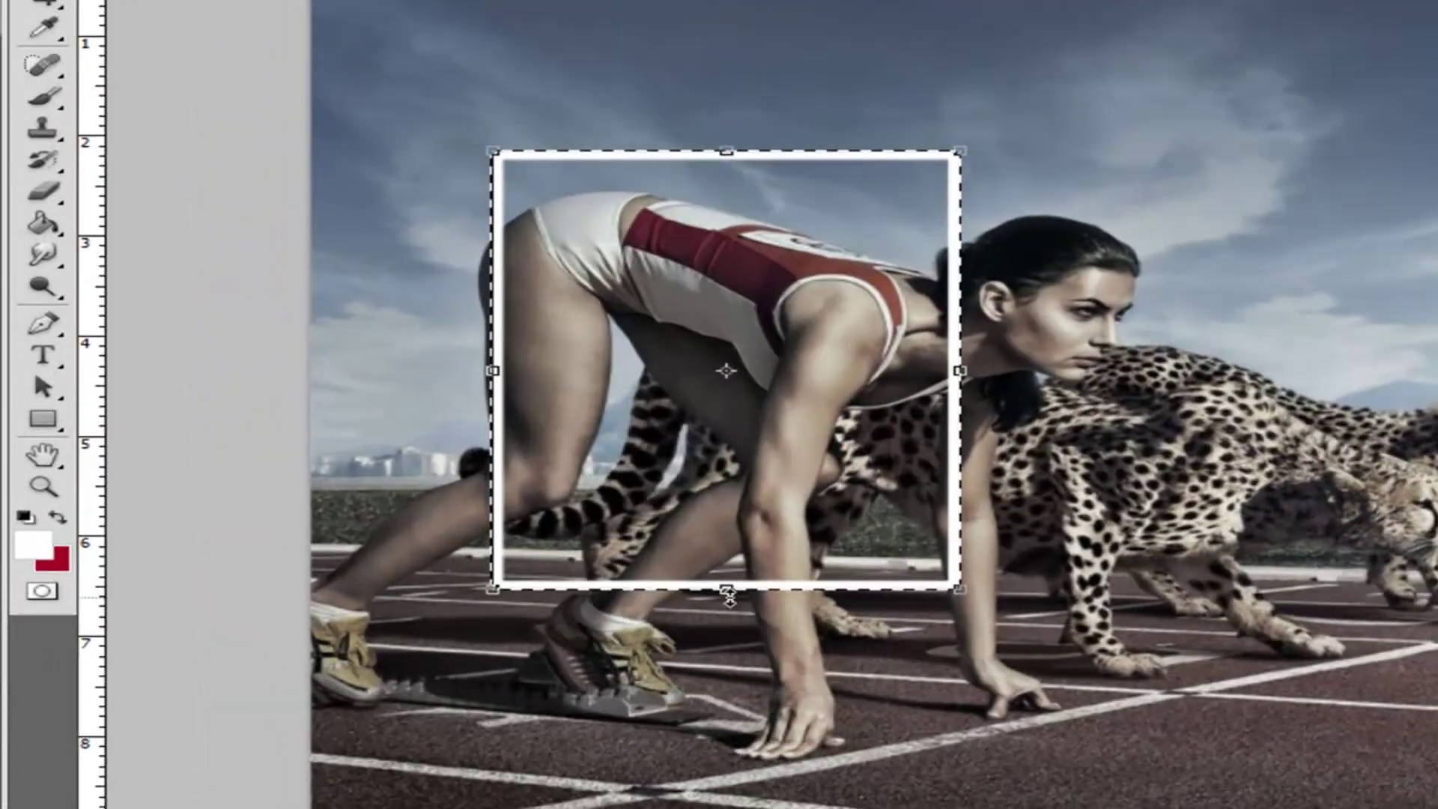
left_click_drag(723, 588, 723, 618)
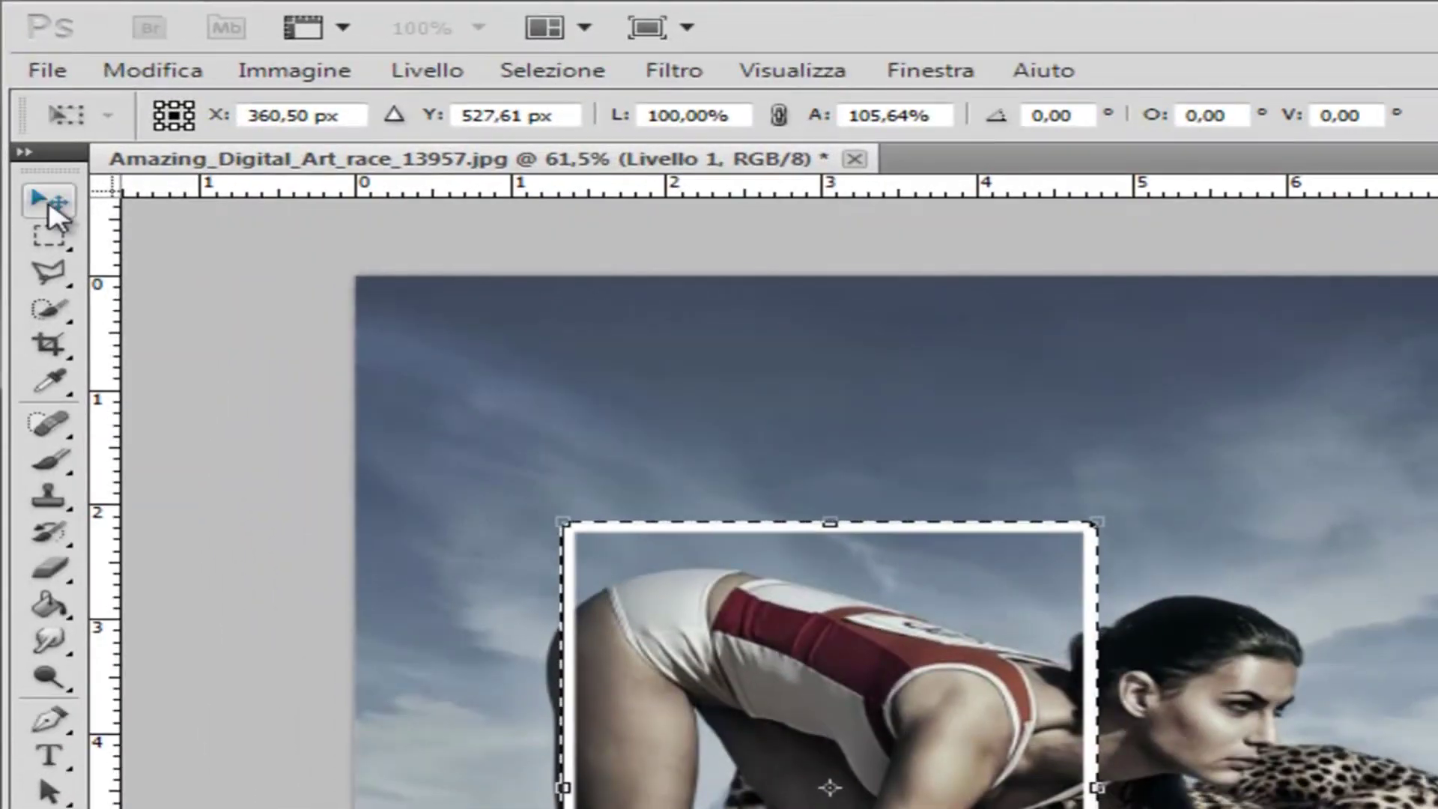
left_click(51, 210)
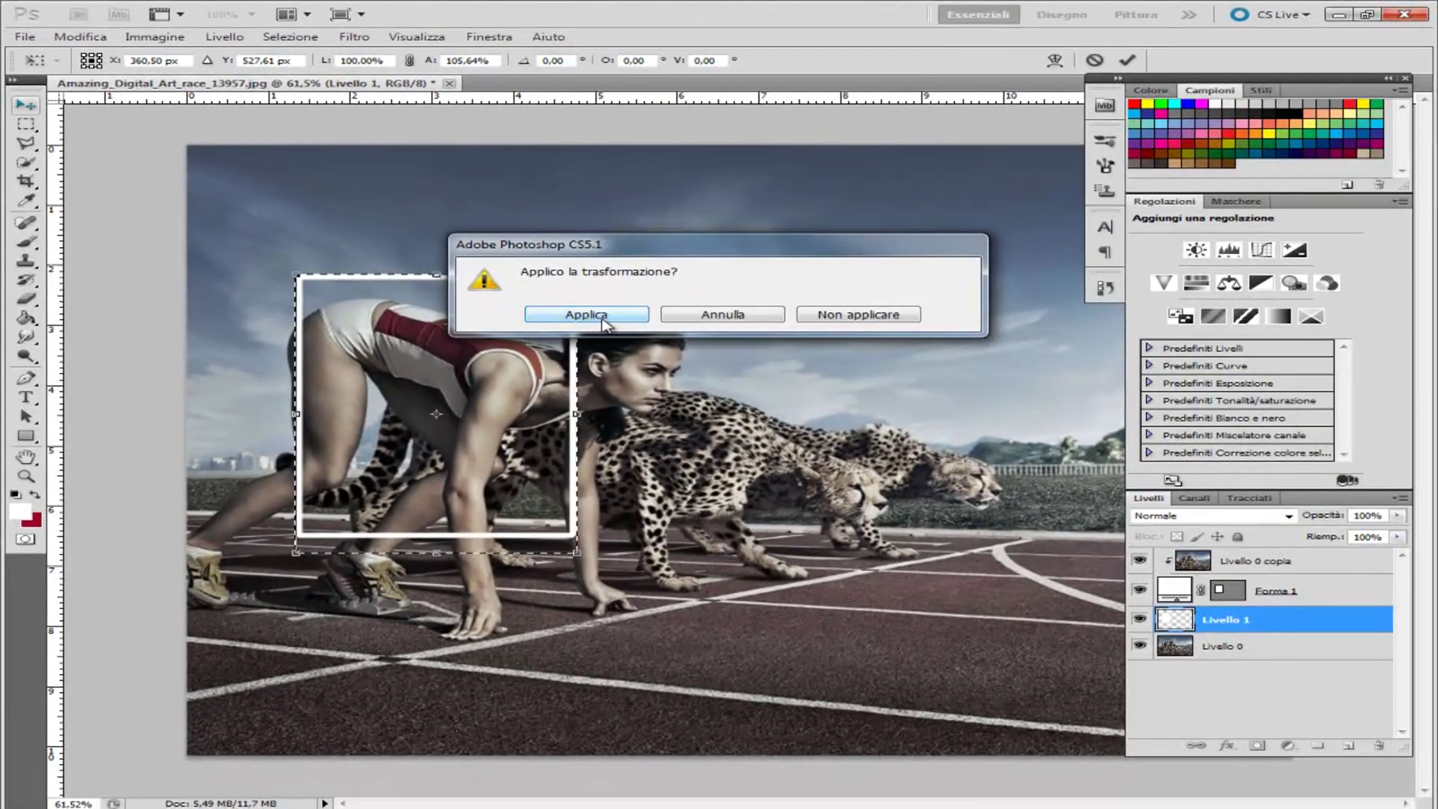
left_click(587, 315)
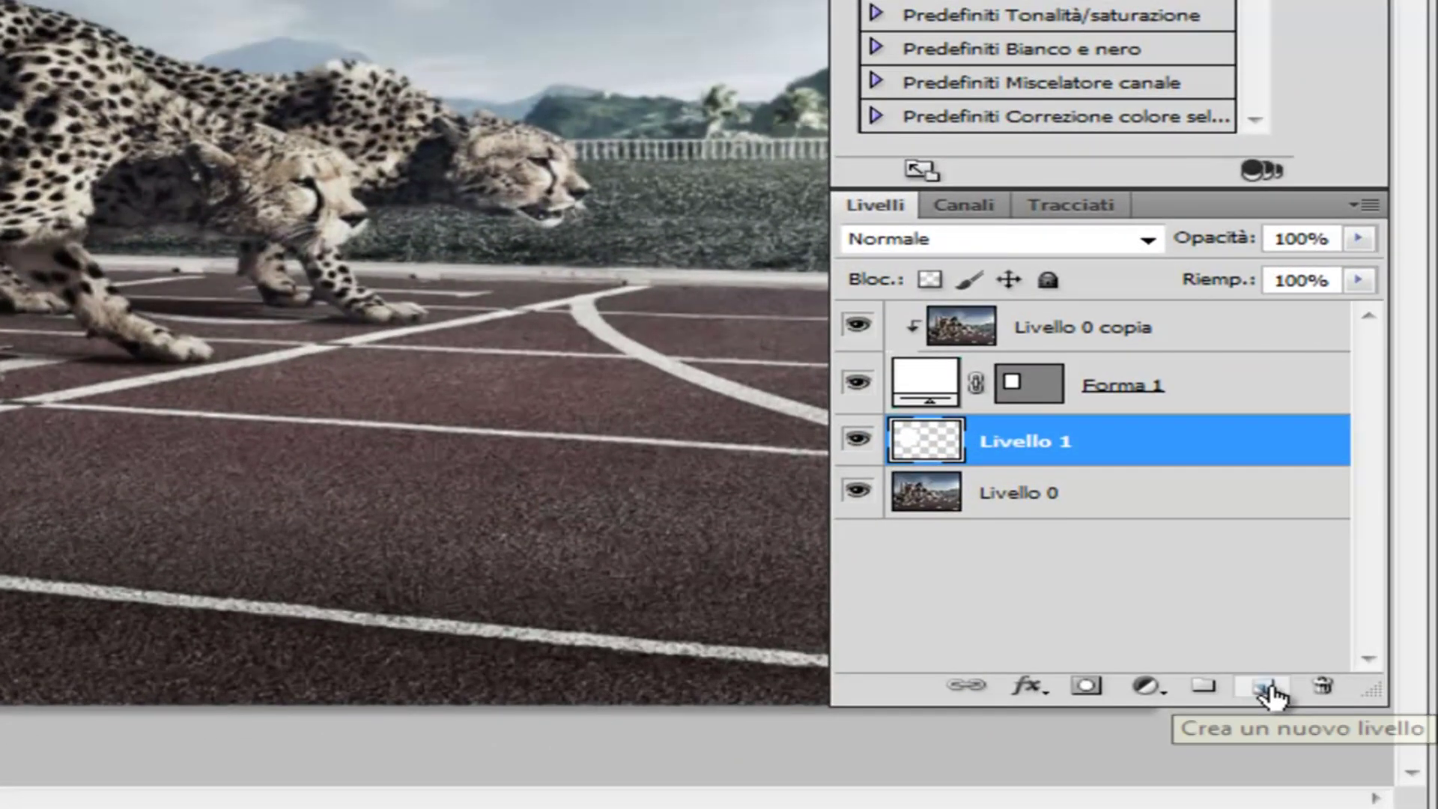
- Fill the taller selection white on a new Livello 2, then deselect
left_click(1273, 695)
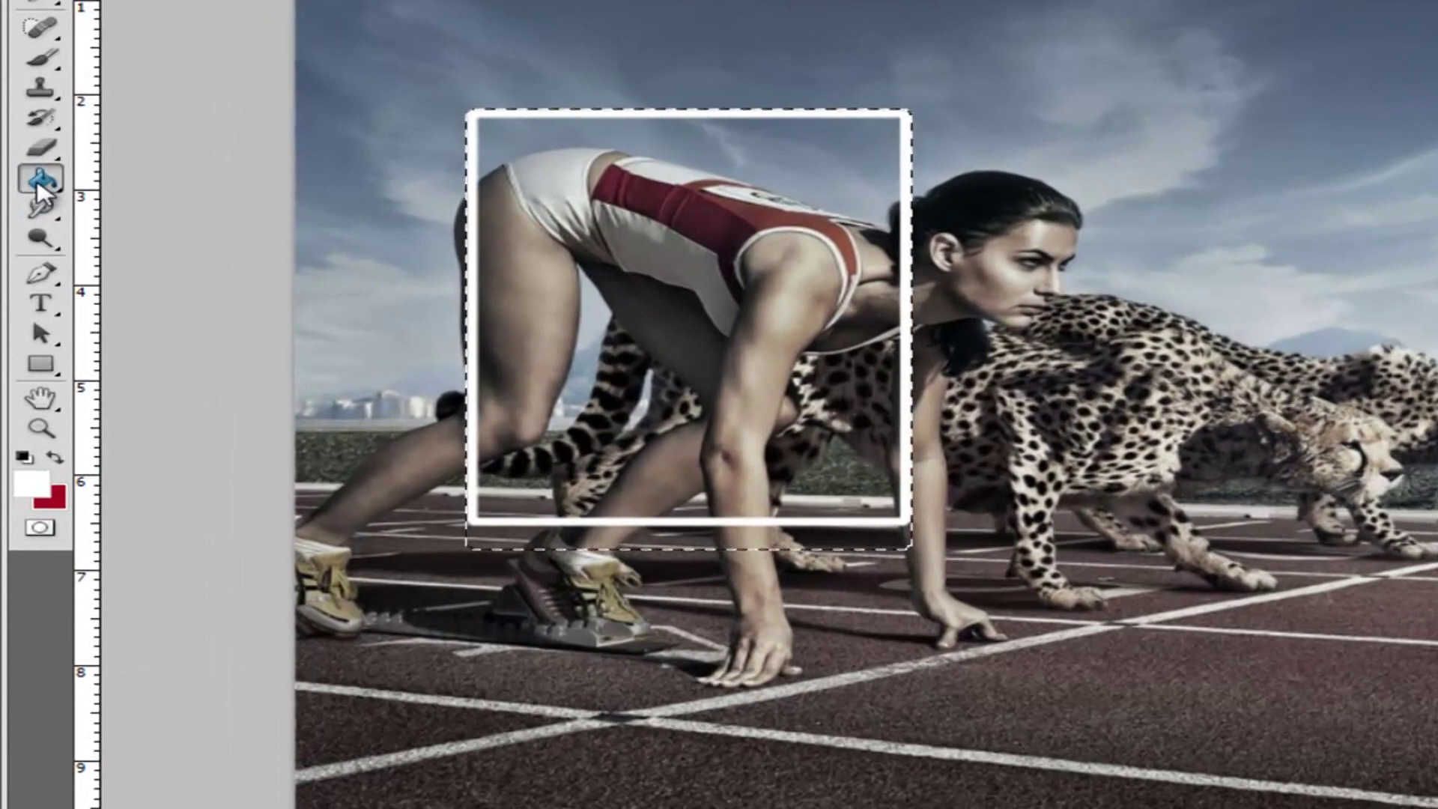
left_click(41, 184, "alt")
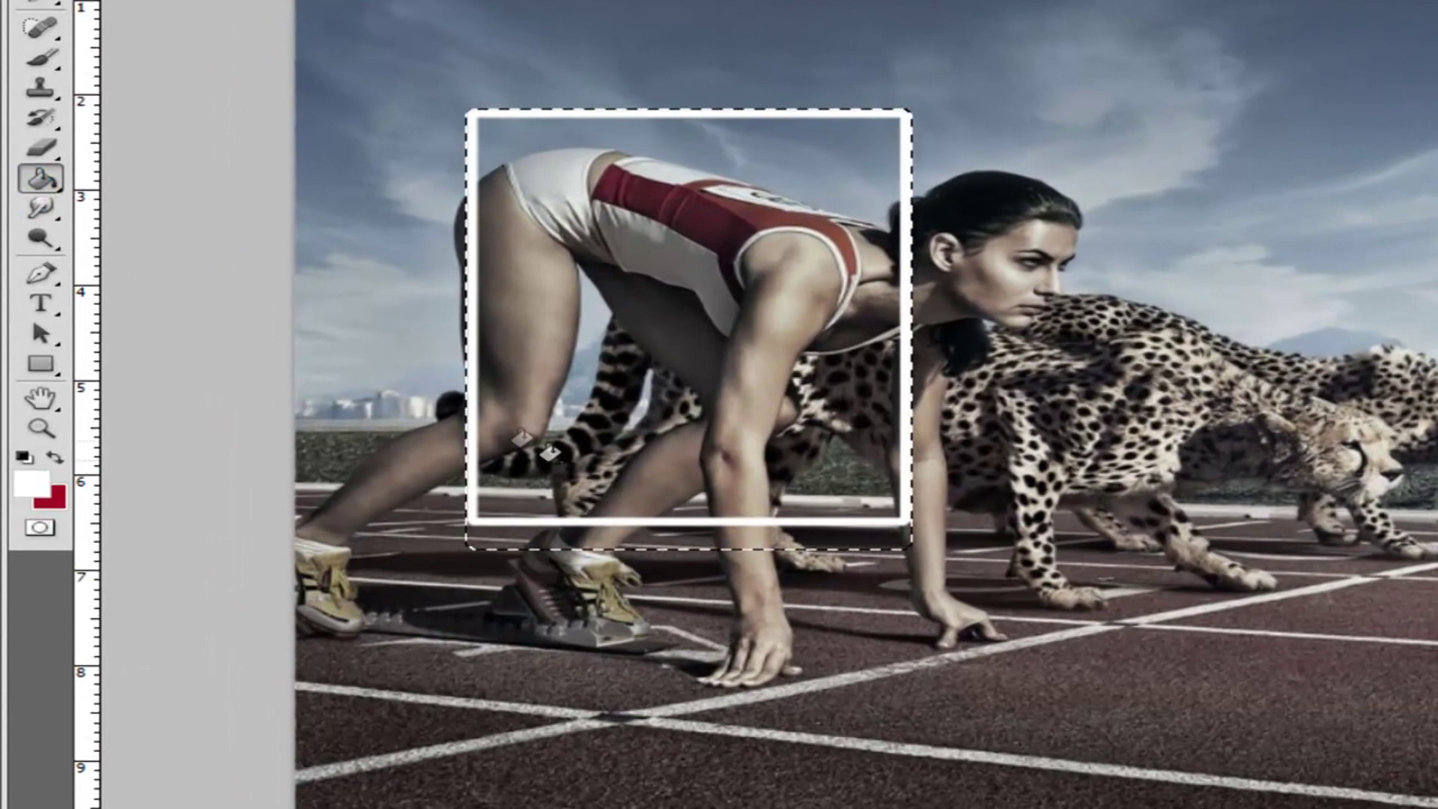
left_click(600, 533)
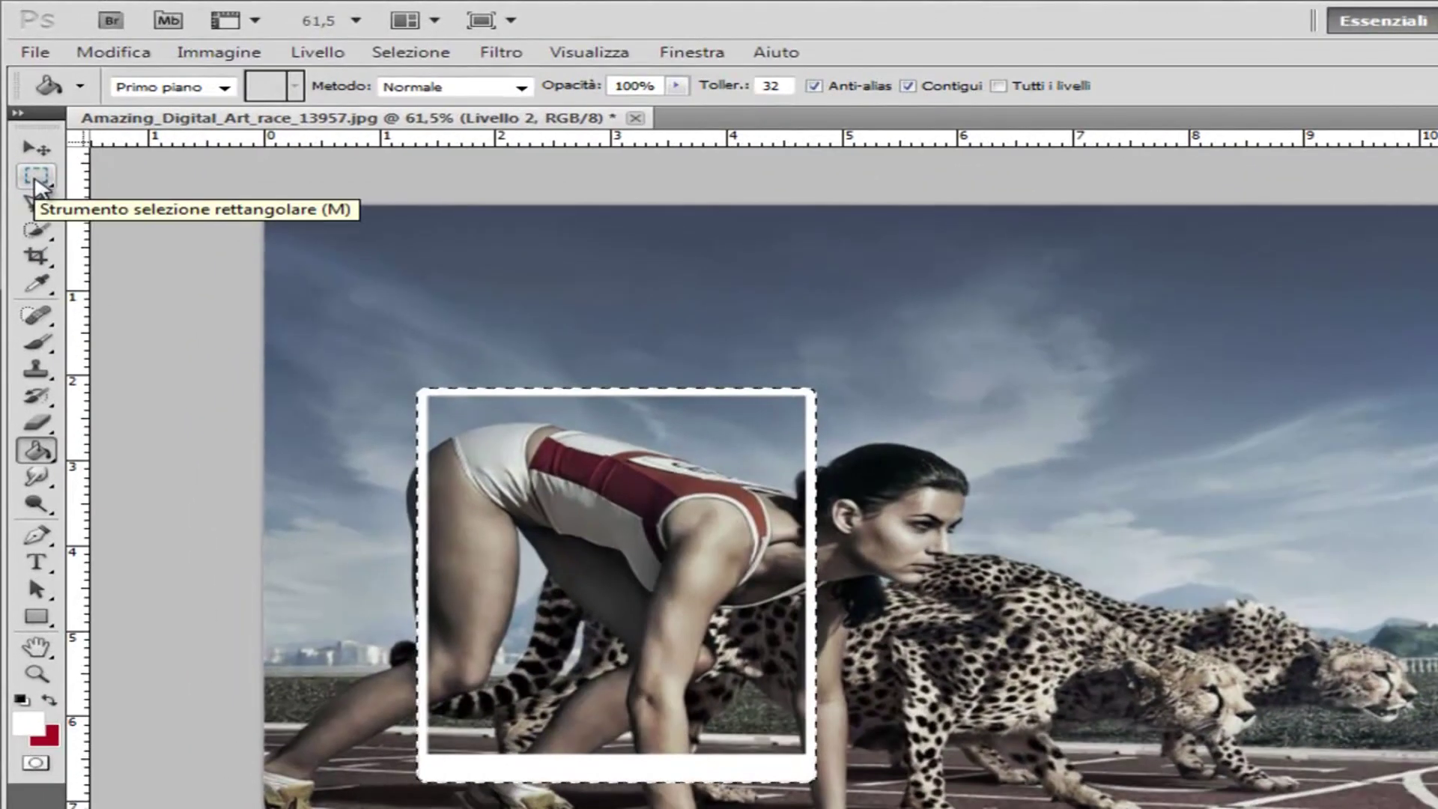
left_click(35, 182)
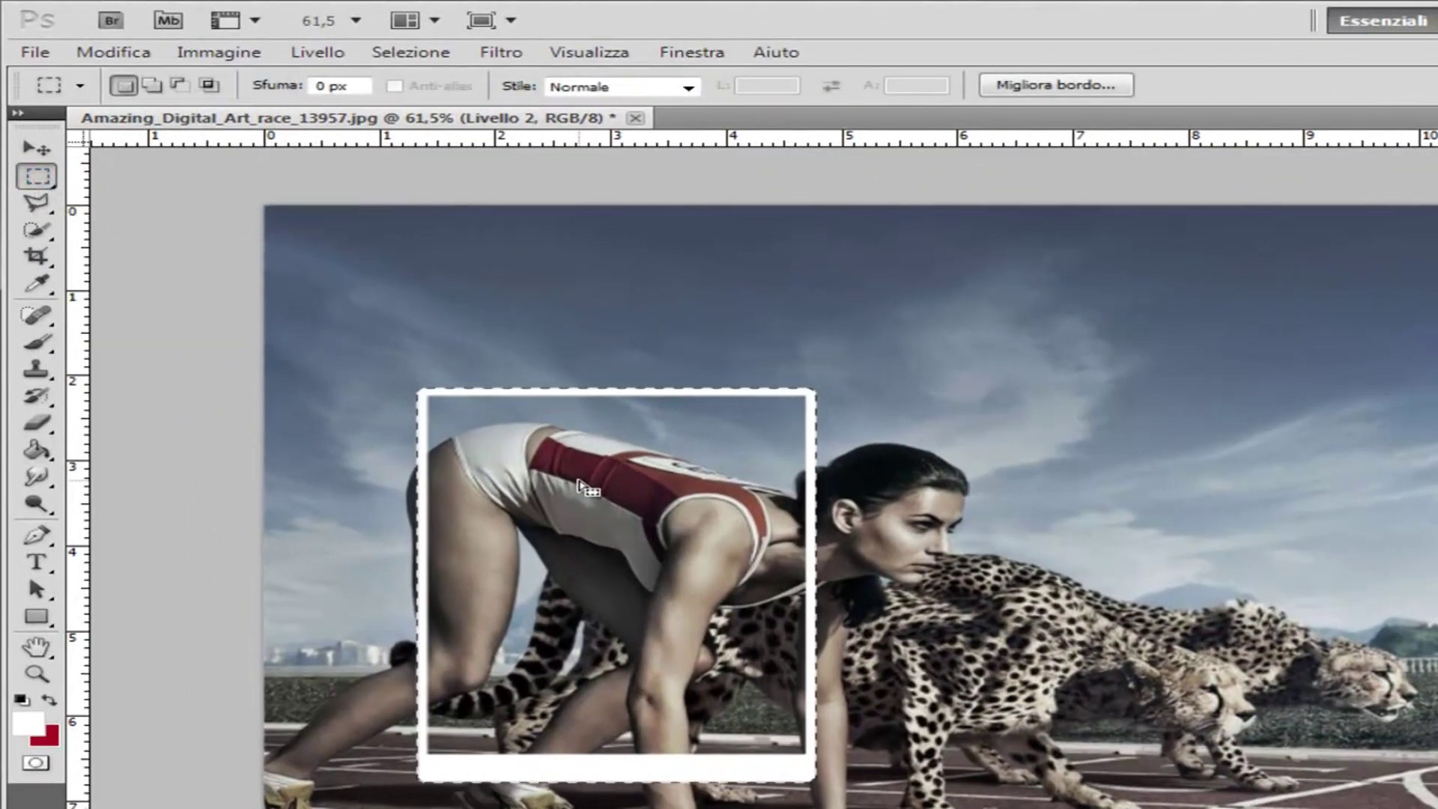
key("ctrl+d")
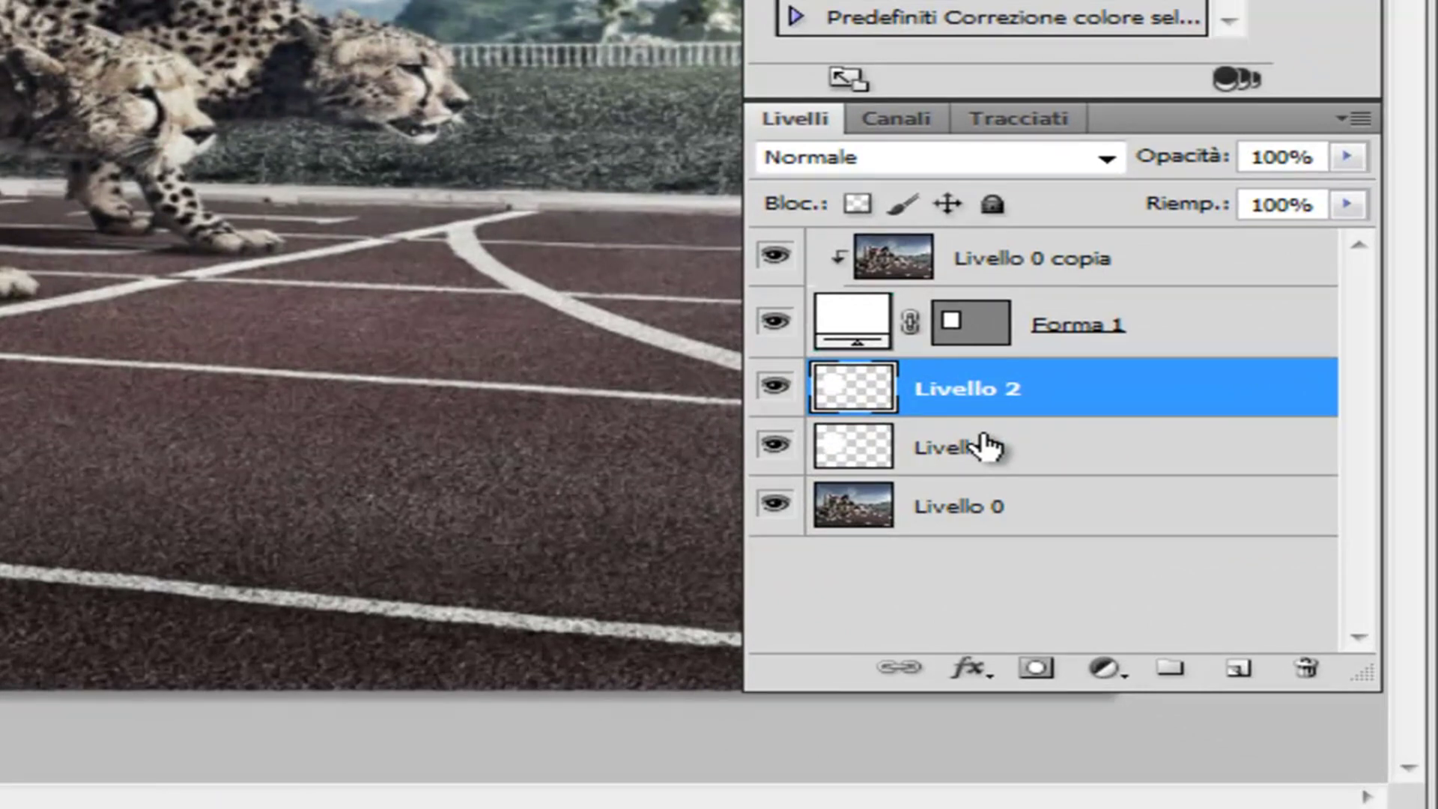
- Merge Livello 1 and Livello 2 into a single layer
left_click(986, 448, "shift")
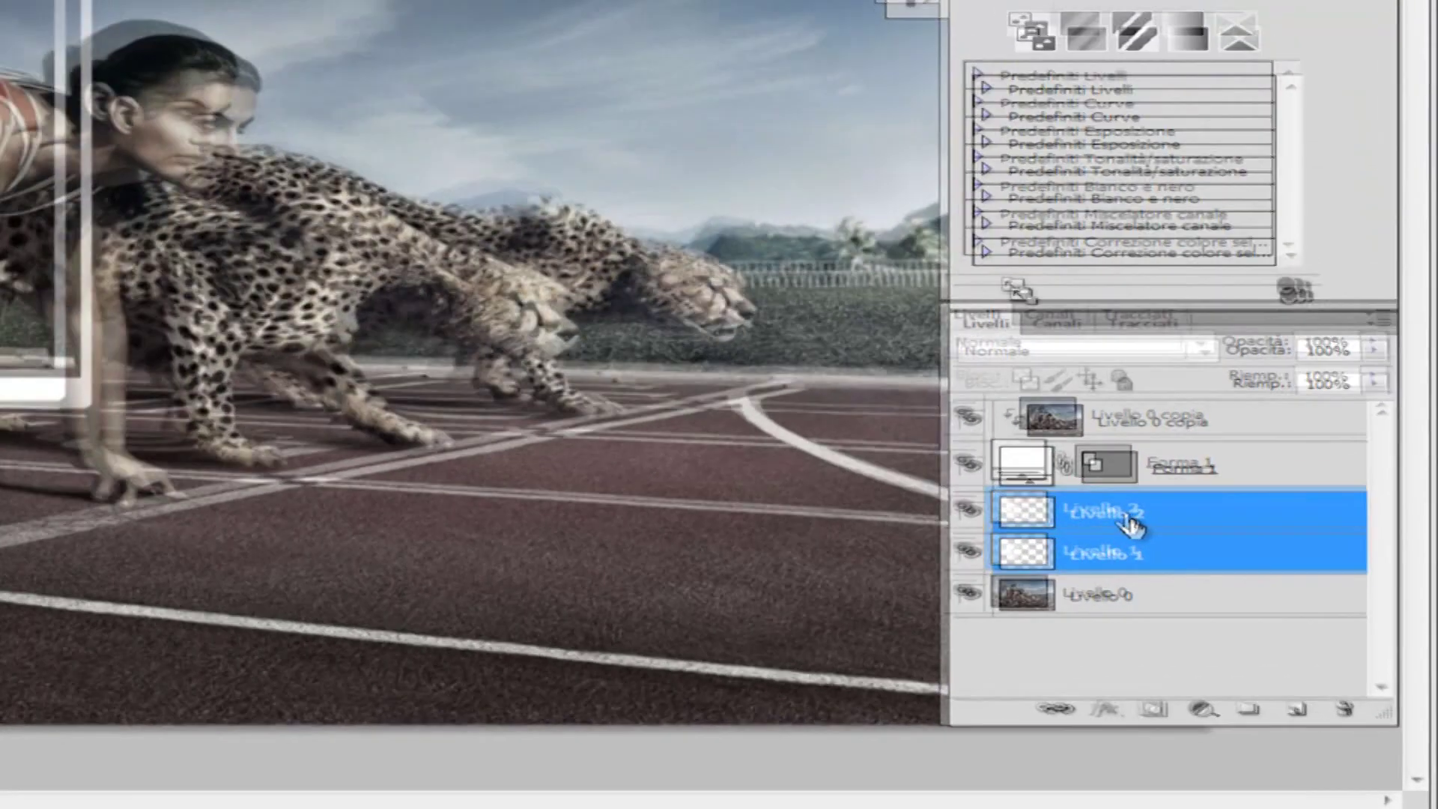
right_click(1140, 529)
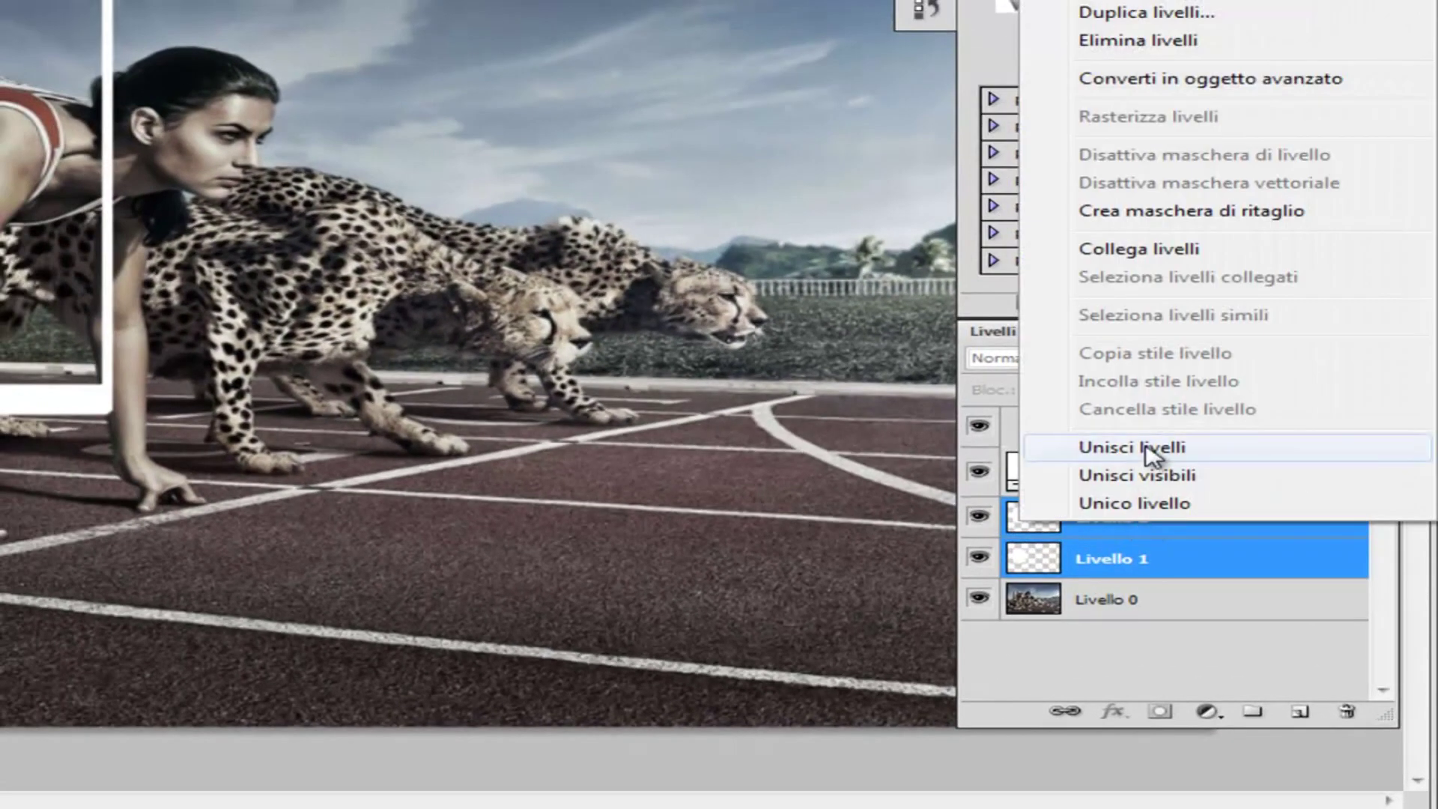
left_click(1146, 448)
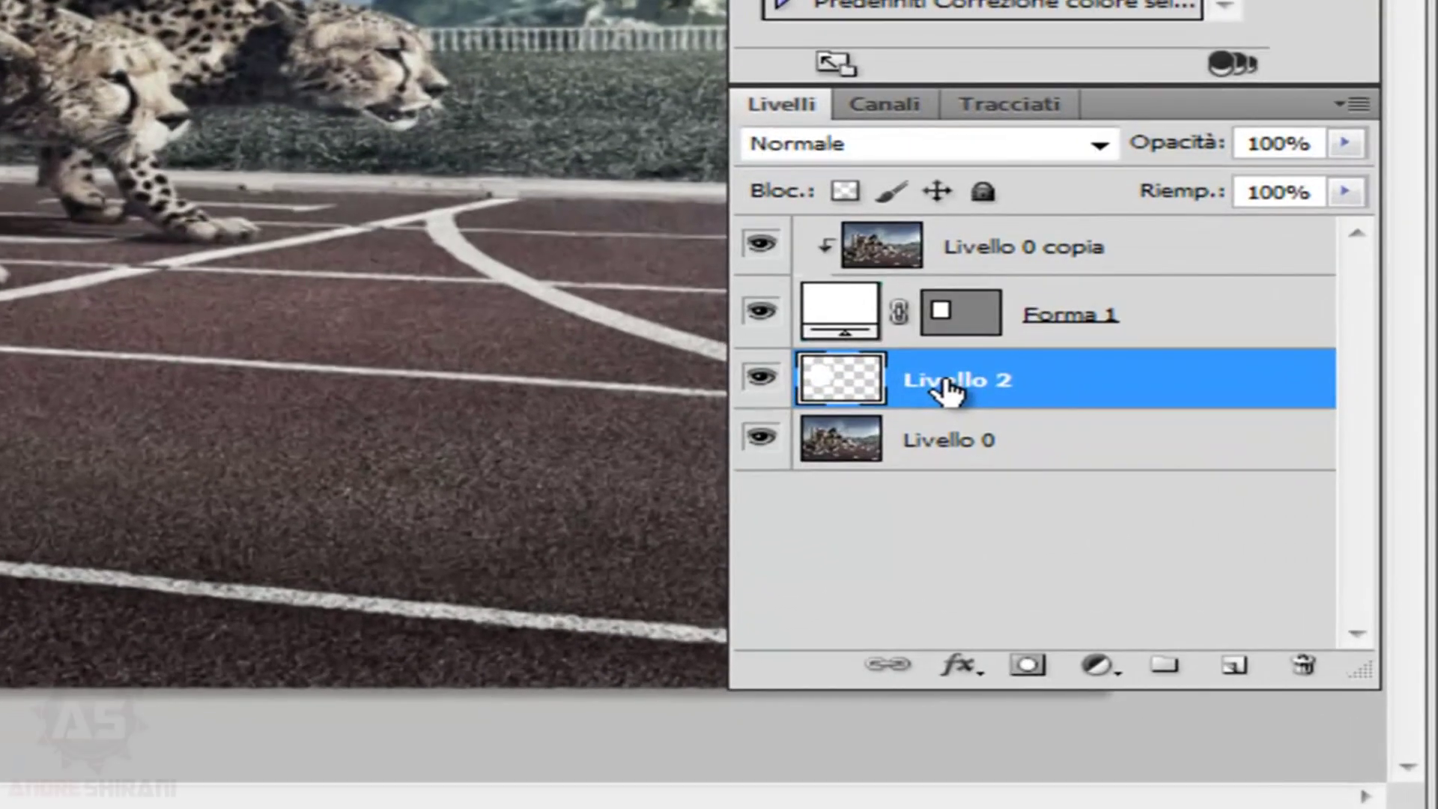
- Rename the merged frame layer to Base
double_click(946, 379)
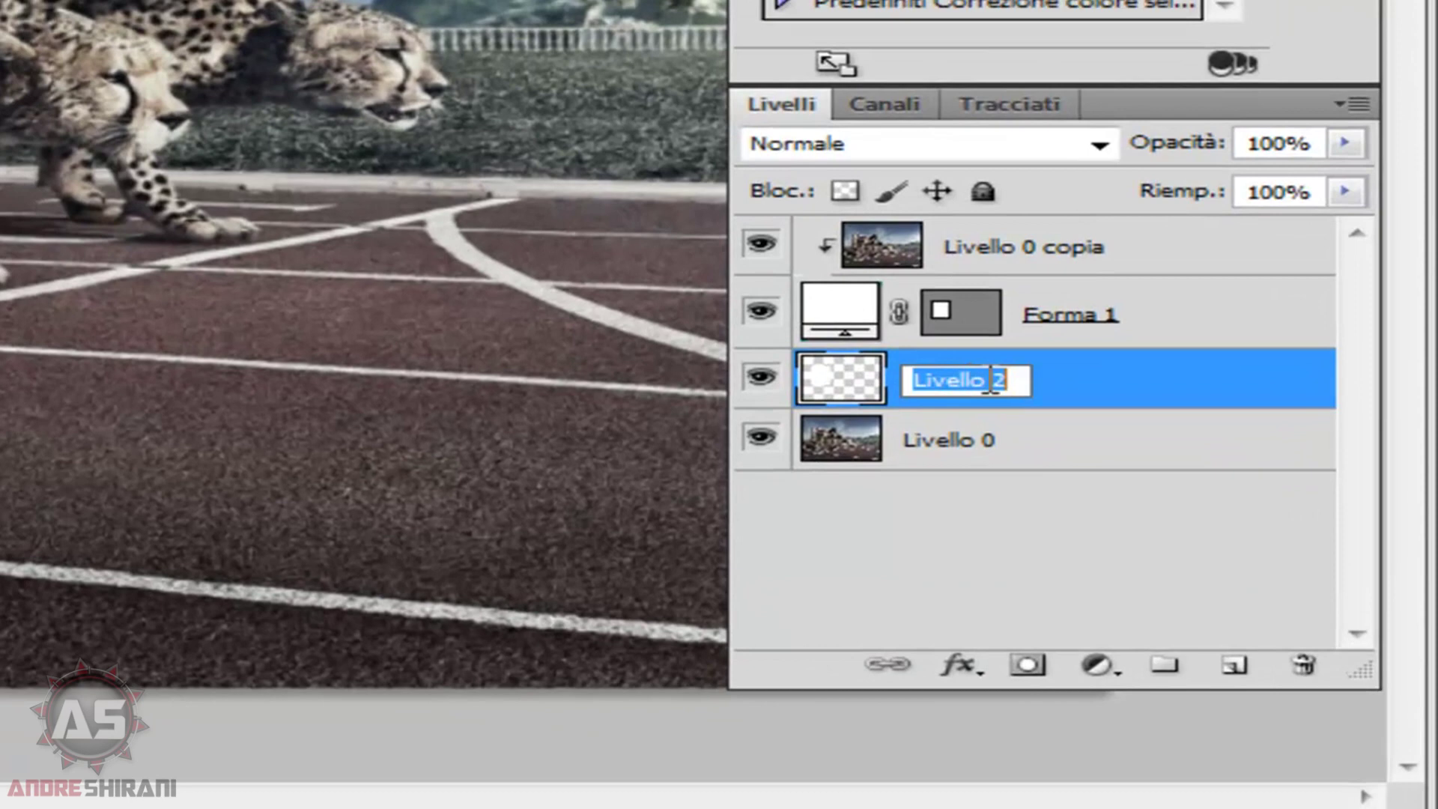
type("Base")
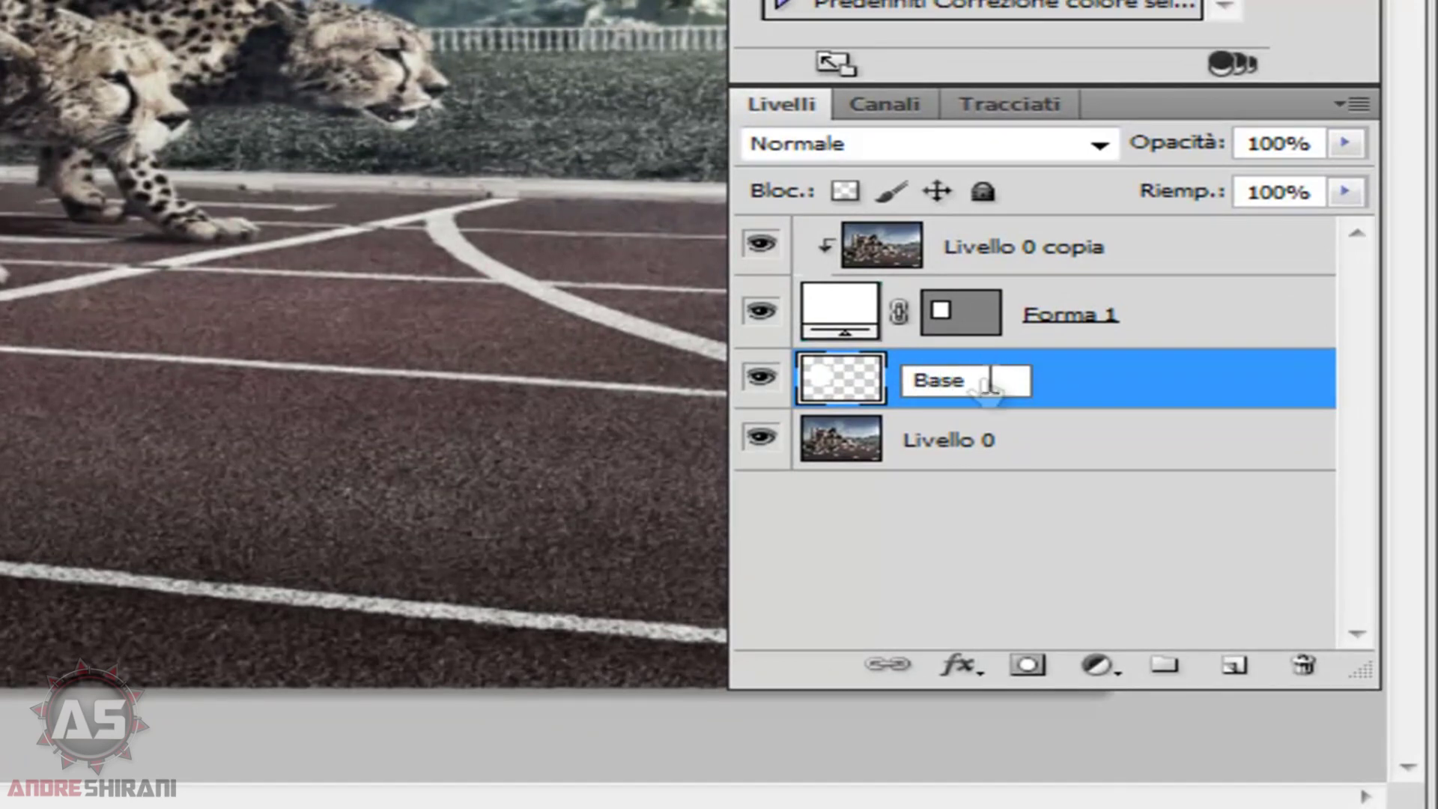
key("Return")
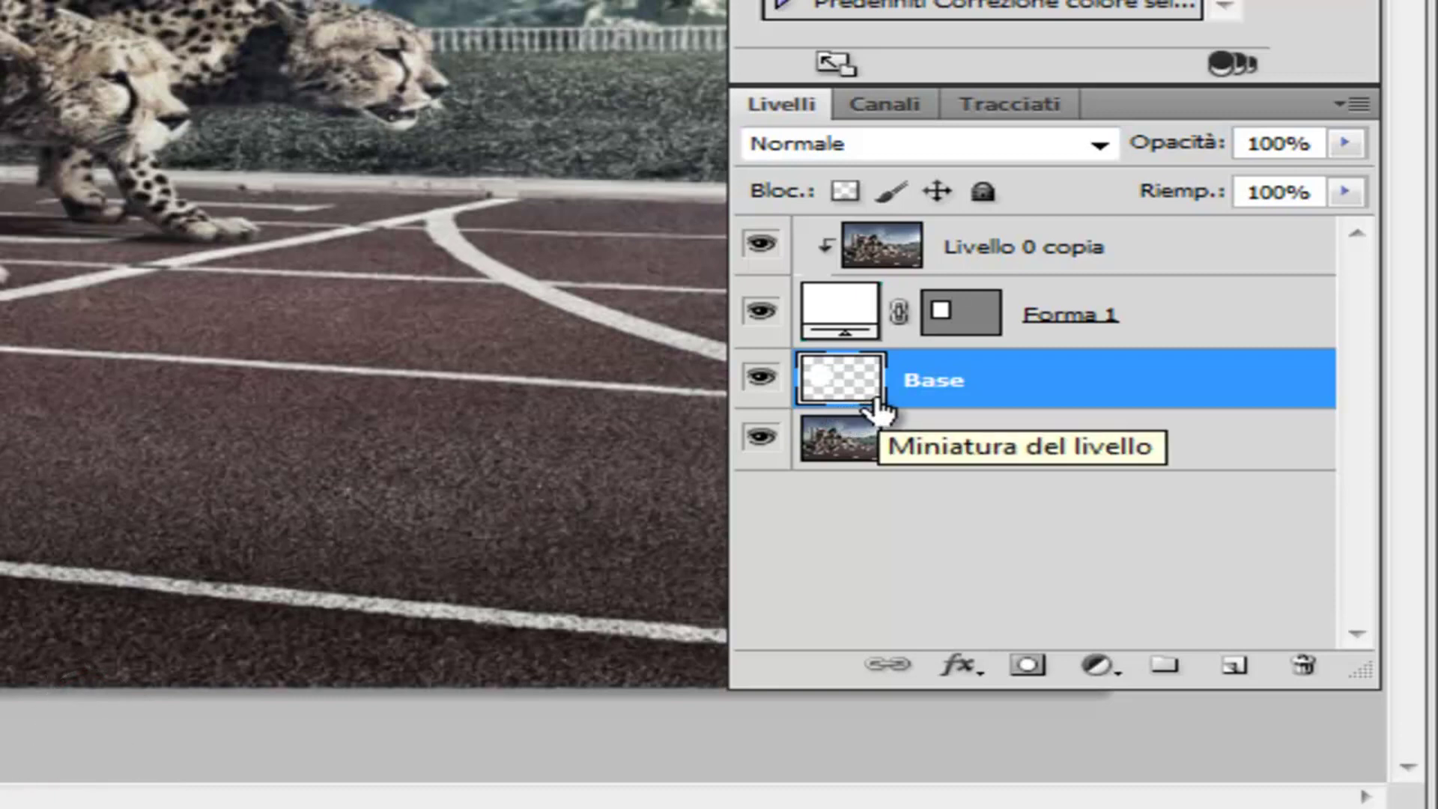
left_click(958, 666)
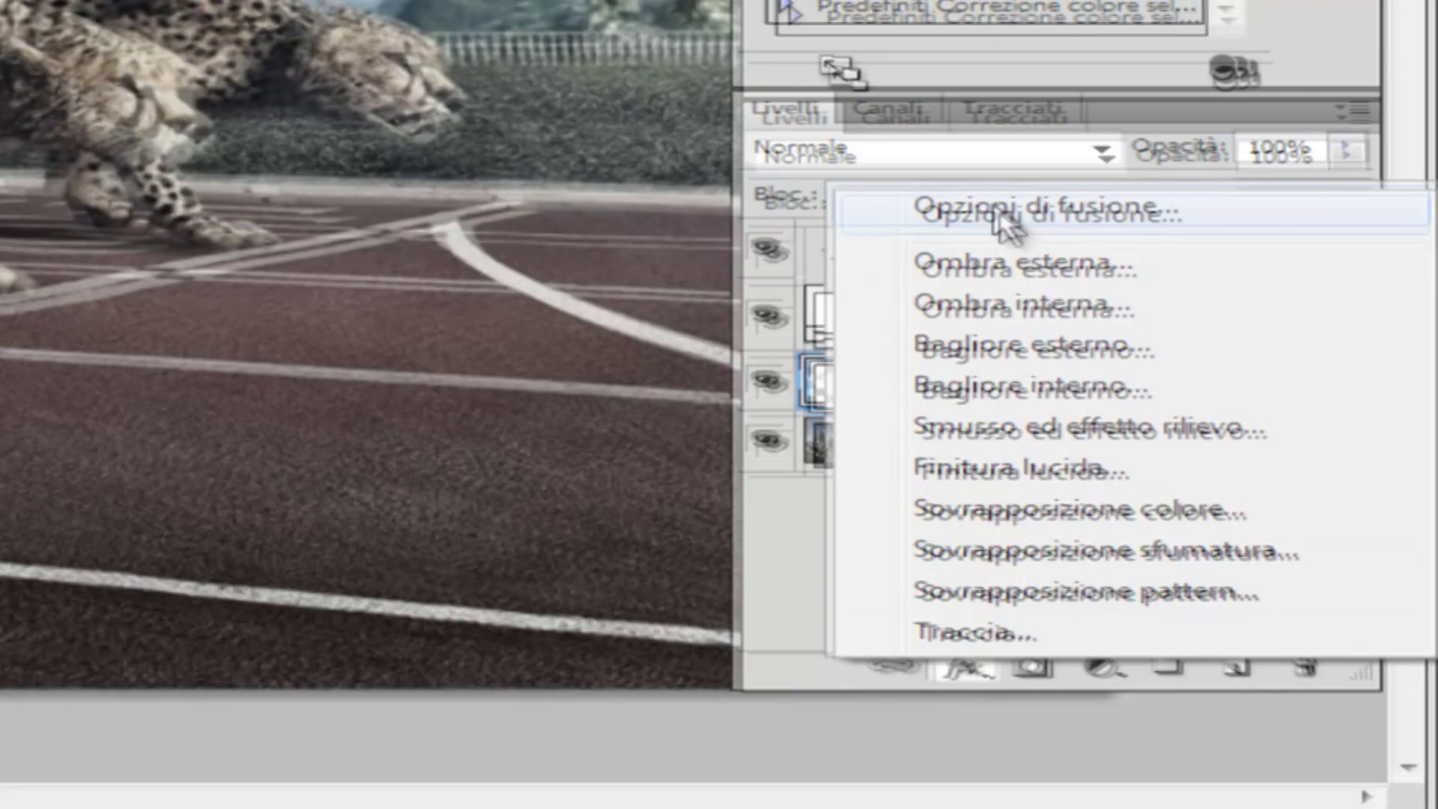
- Enable a drop shadow on Base with global light off and a 50° angle
left_click(1000, 210)
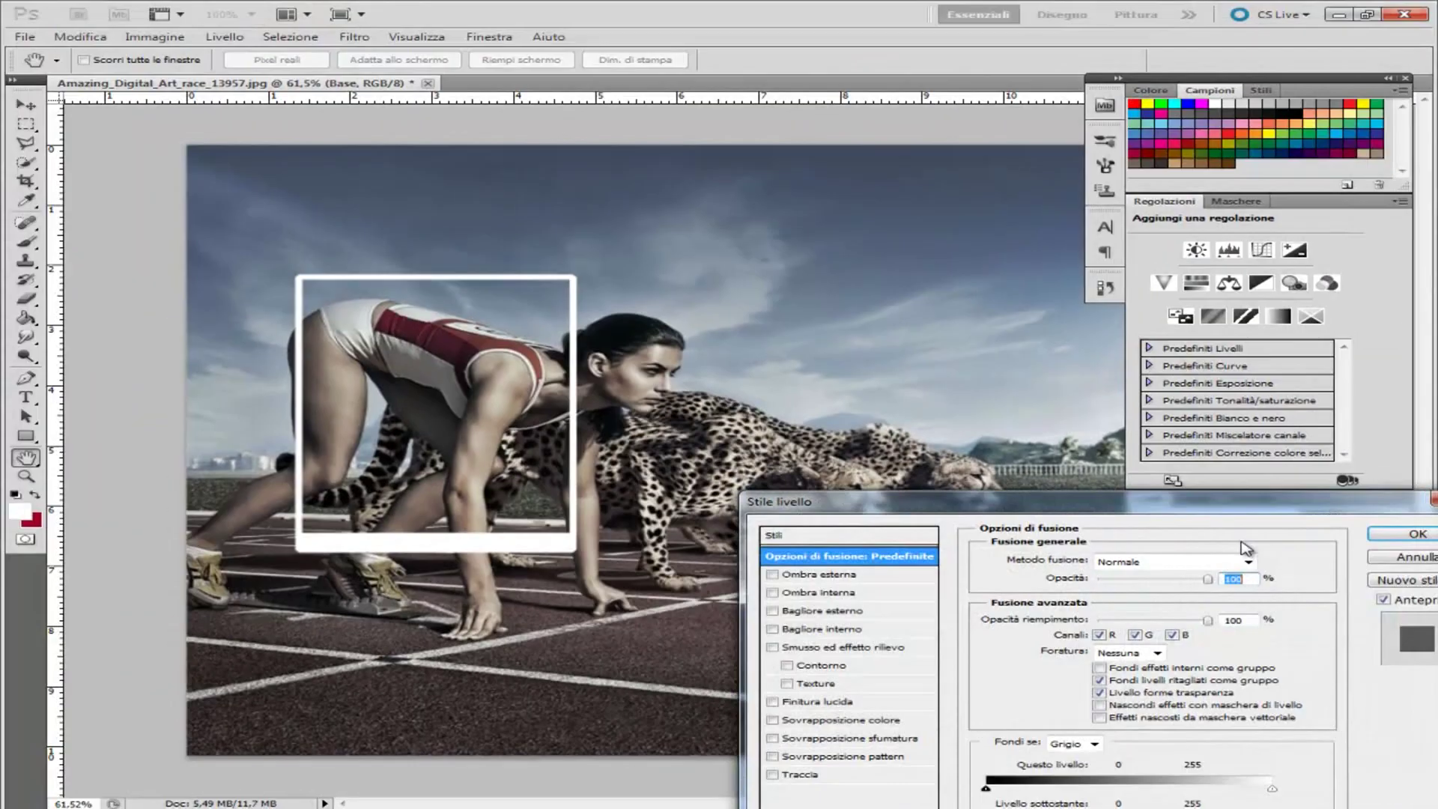
left_click_drag(1072, 517, 920, 332)
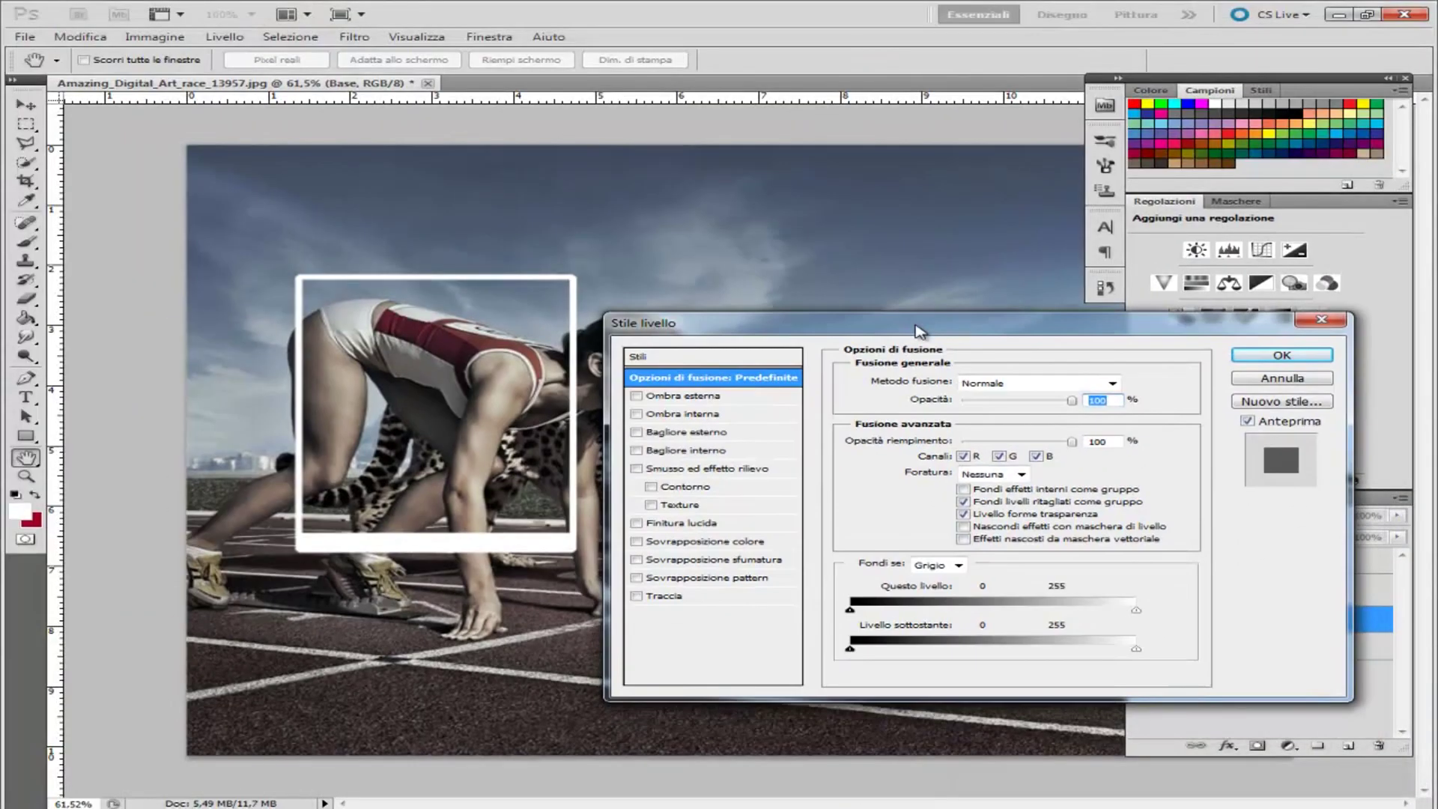
left_click(637, 396)
left_click(682, 397)
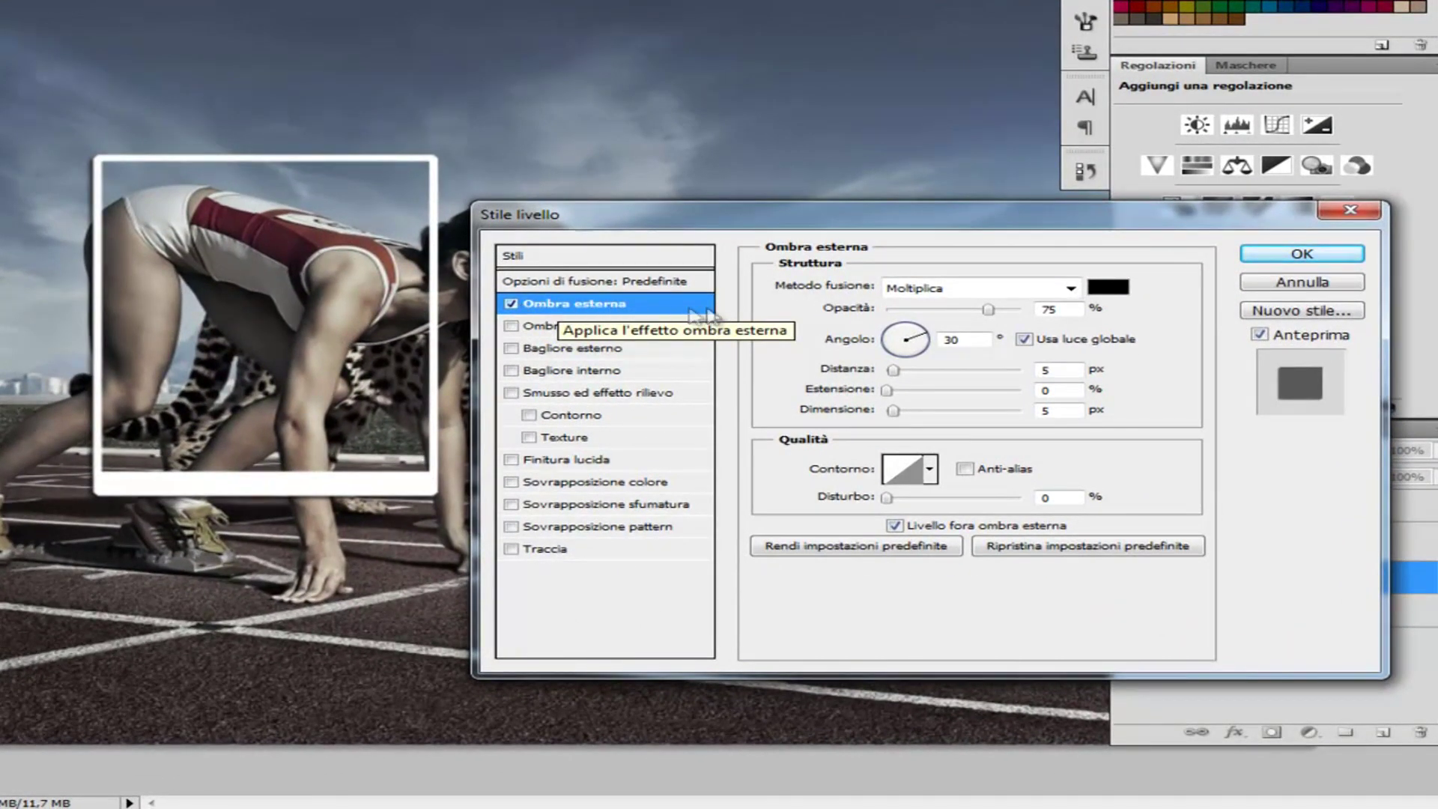
left_click(1025, 339)
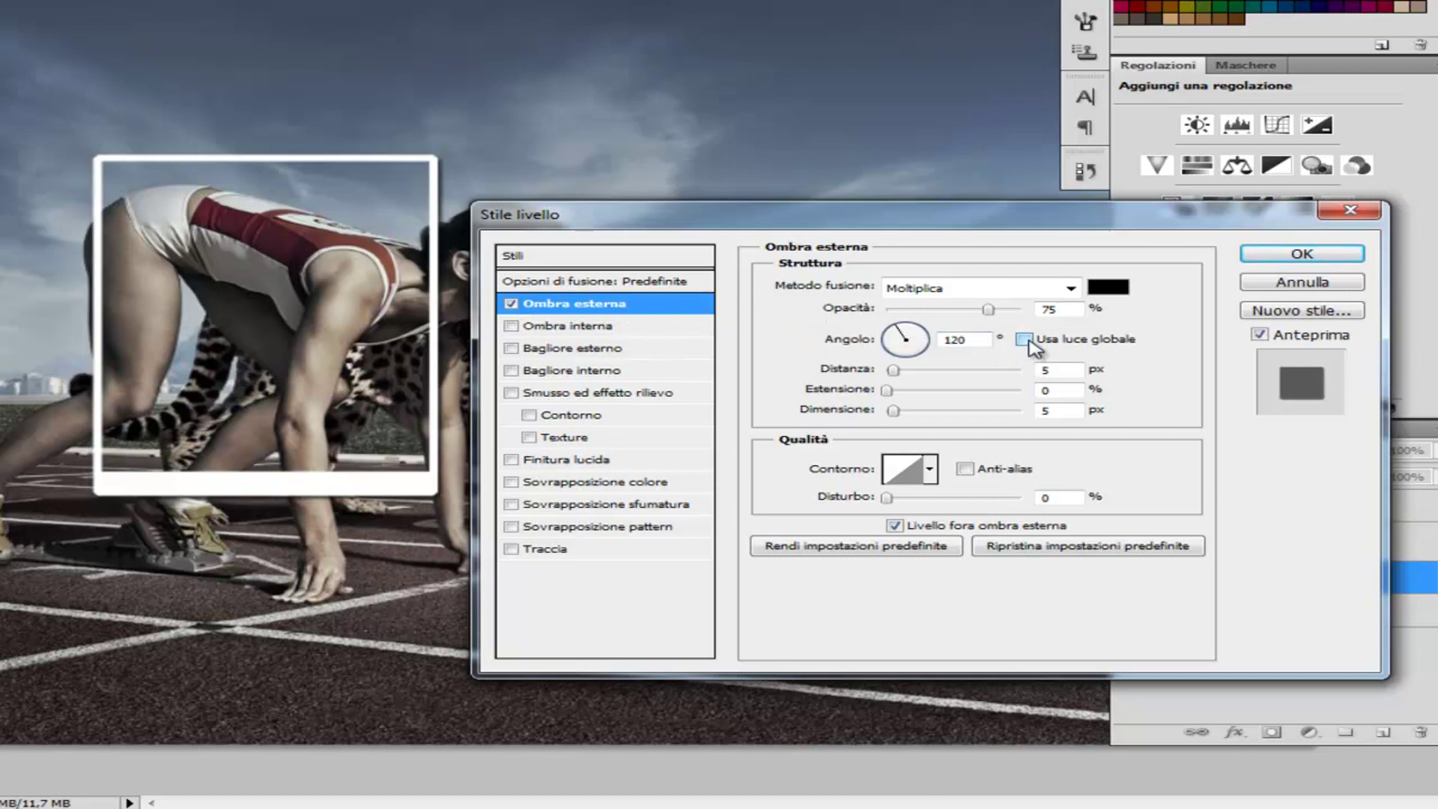
left_click_drag(902, 329, 919, 327)
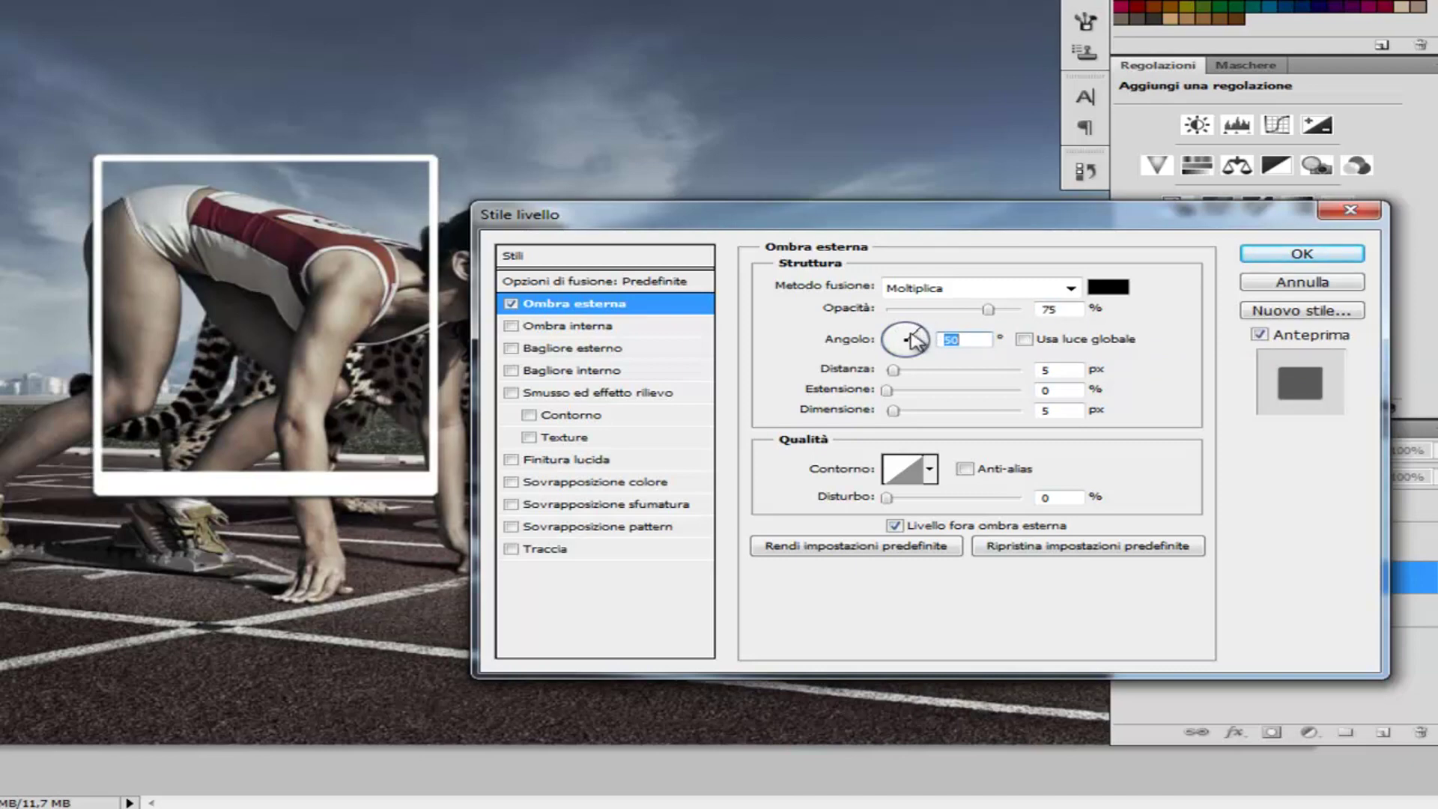
left_click_drag(989, 312, 1028, 313)
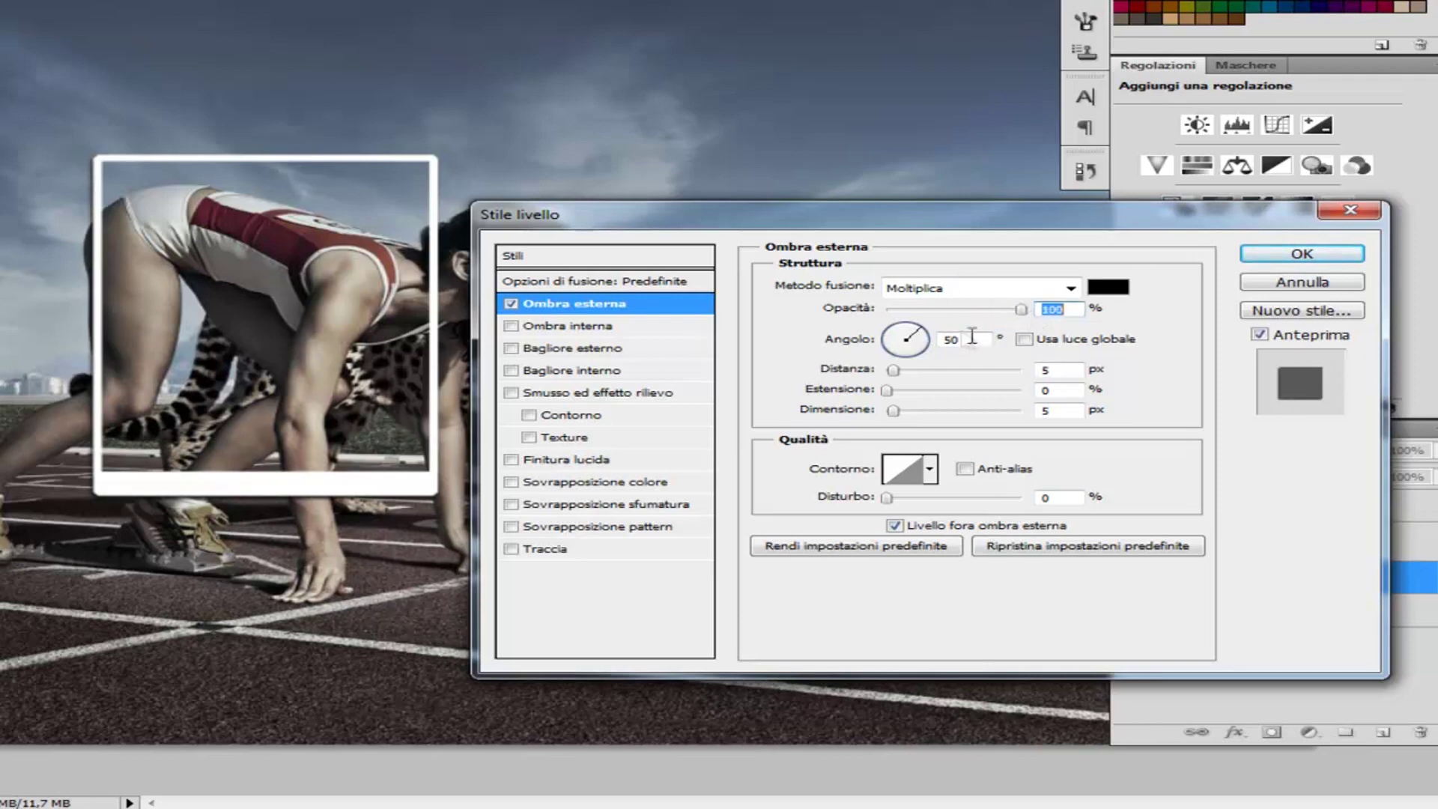
- Set the drop shadow to distance 5 px, spread 14%, size 32 px, opacity 54%
left_click_drag(893, 370, 901, 379)
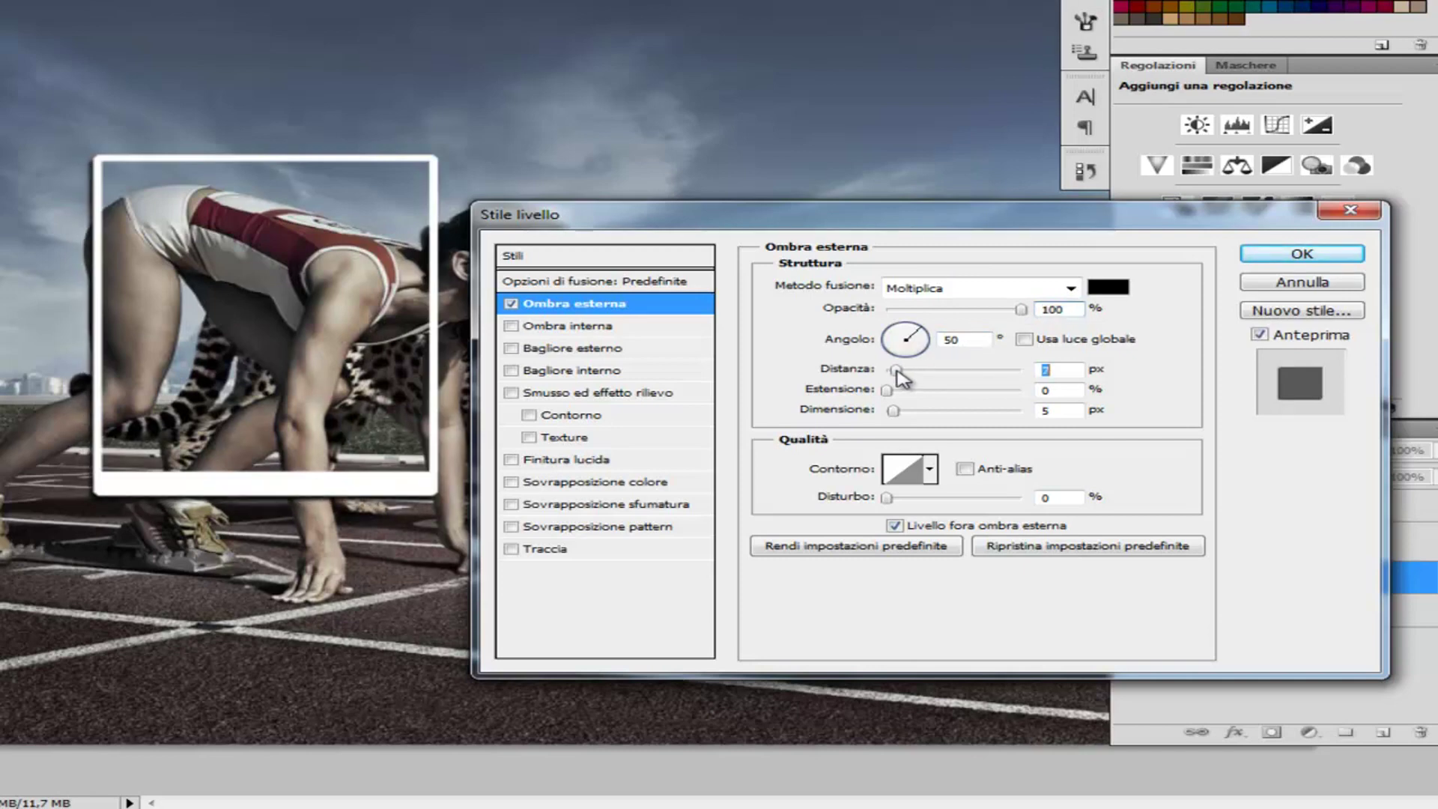
left_click_drag(900, 378, 897, 379)
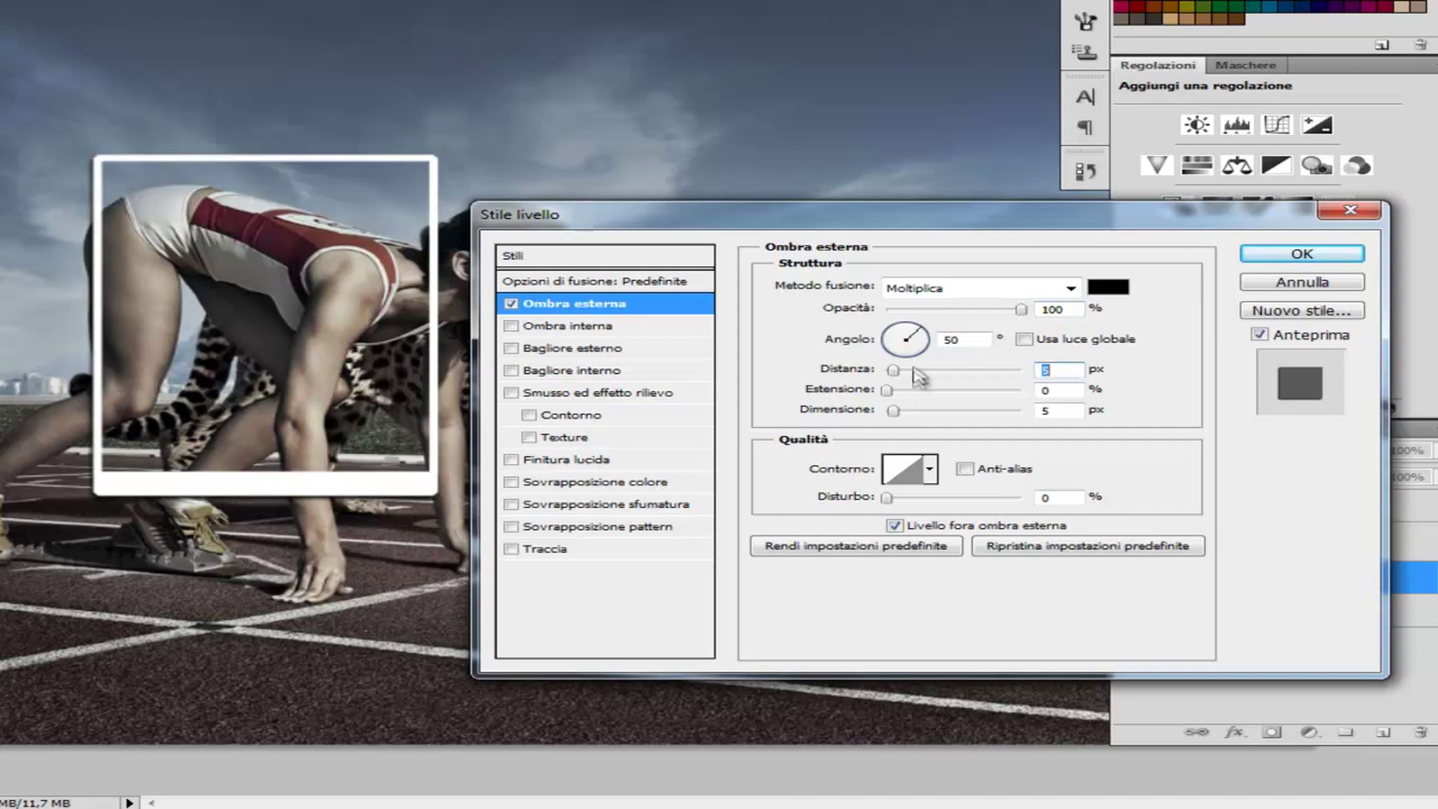
left_click(893, 388)
mouse_move(899, 397)
left_mouse_down()
mouse_move(938, 397)
mouse_move(911, 391)
left_mouse_up()
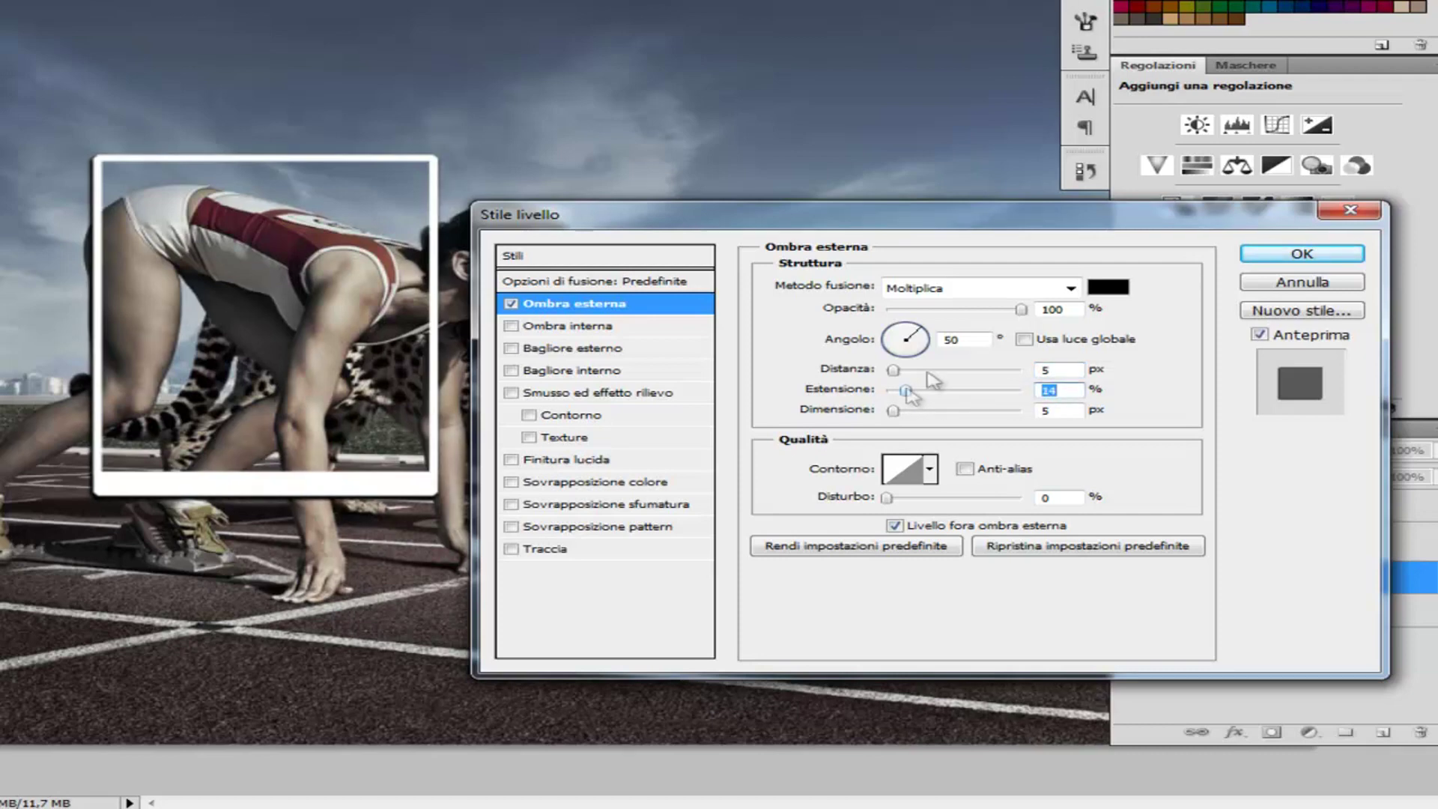
left_click_drag(893, 411, 914, 411)
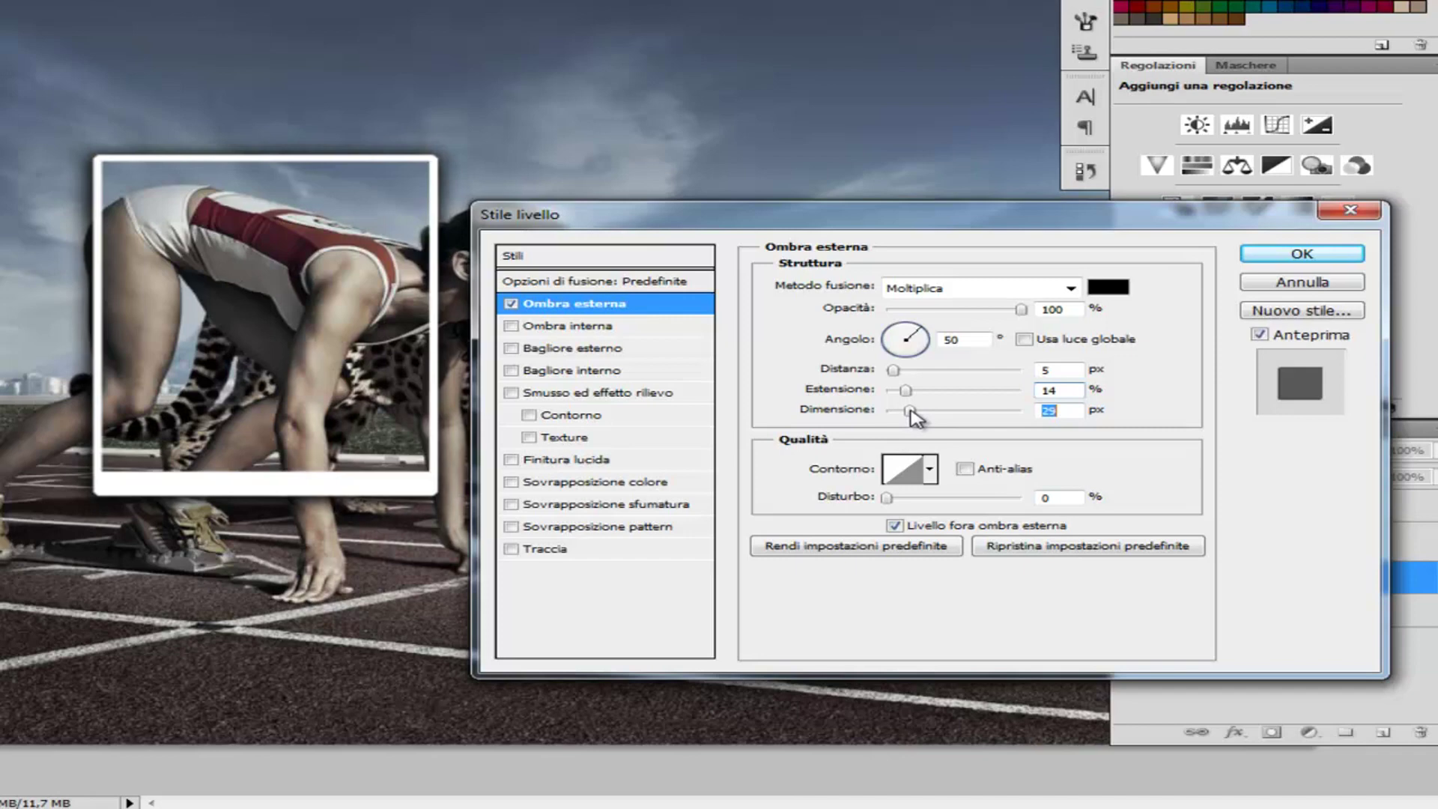
left_click_drag(912, 413, 914, 414)
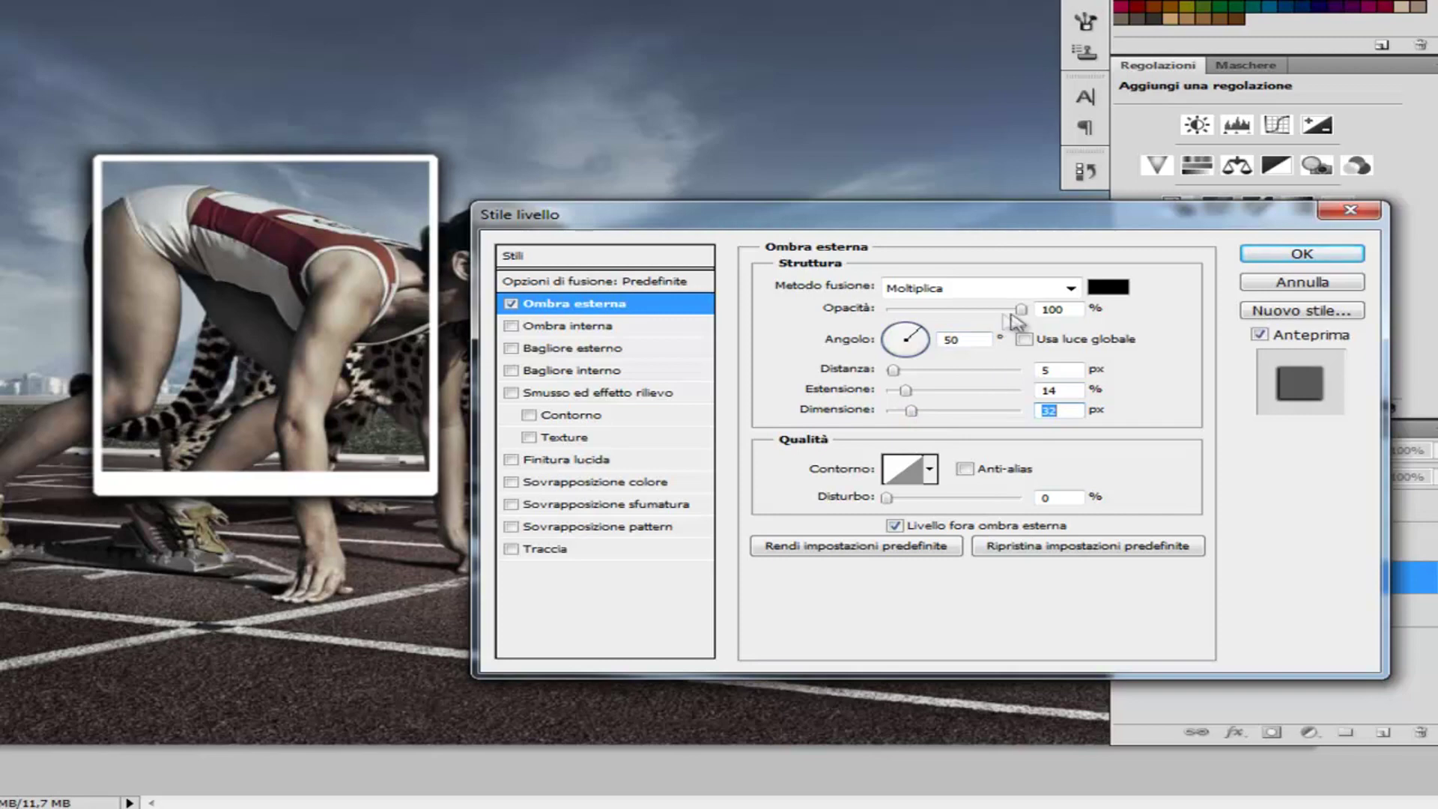
mouse_move(1023, 311)
left_mouse_down()
mouse_move(962, 316)
mouse_move(975, 321)
left_mouse_up()
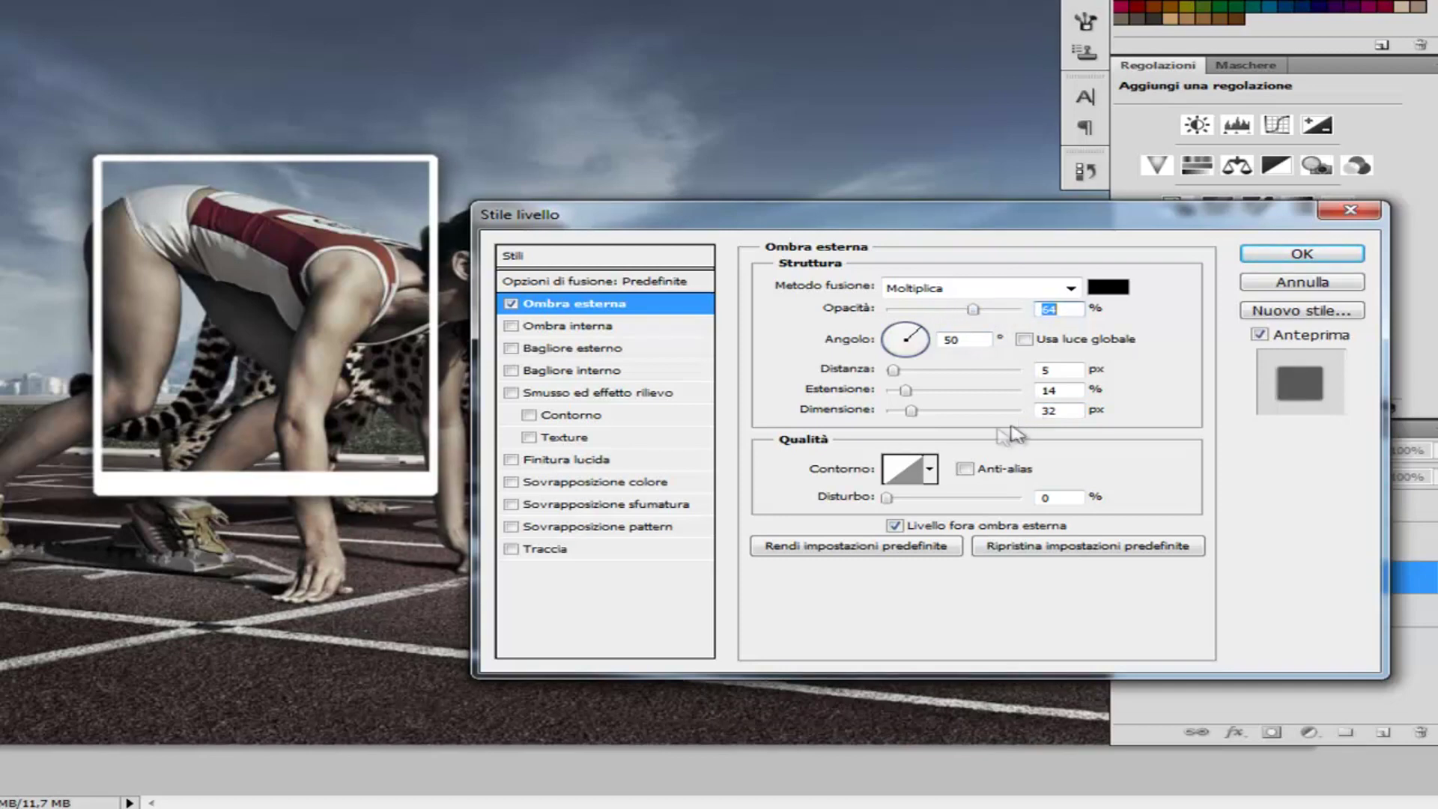
left_click(512, 505)
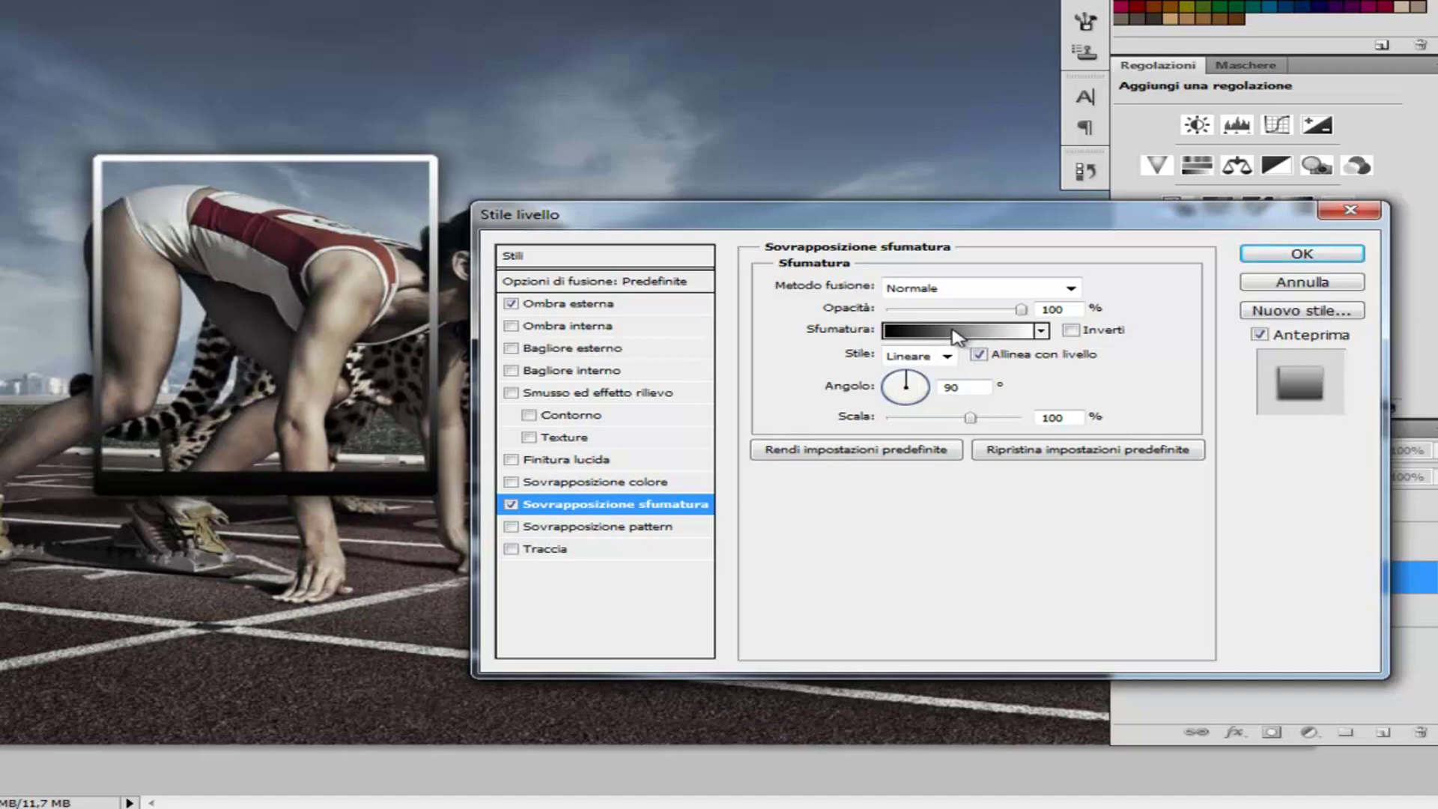
- Give Base a black-to-white gradient overlay at 5% opacity
left_click(957, 335)
left_click(455, 65)
left_click(841, 34)
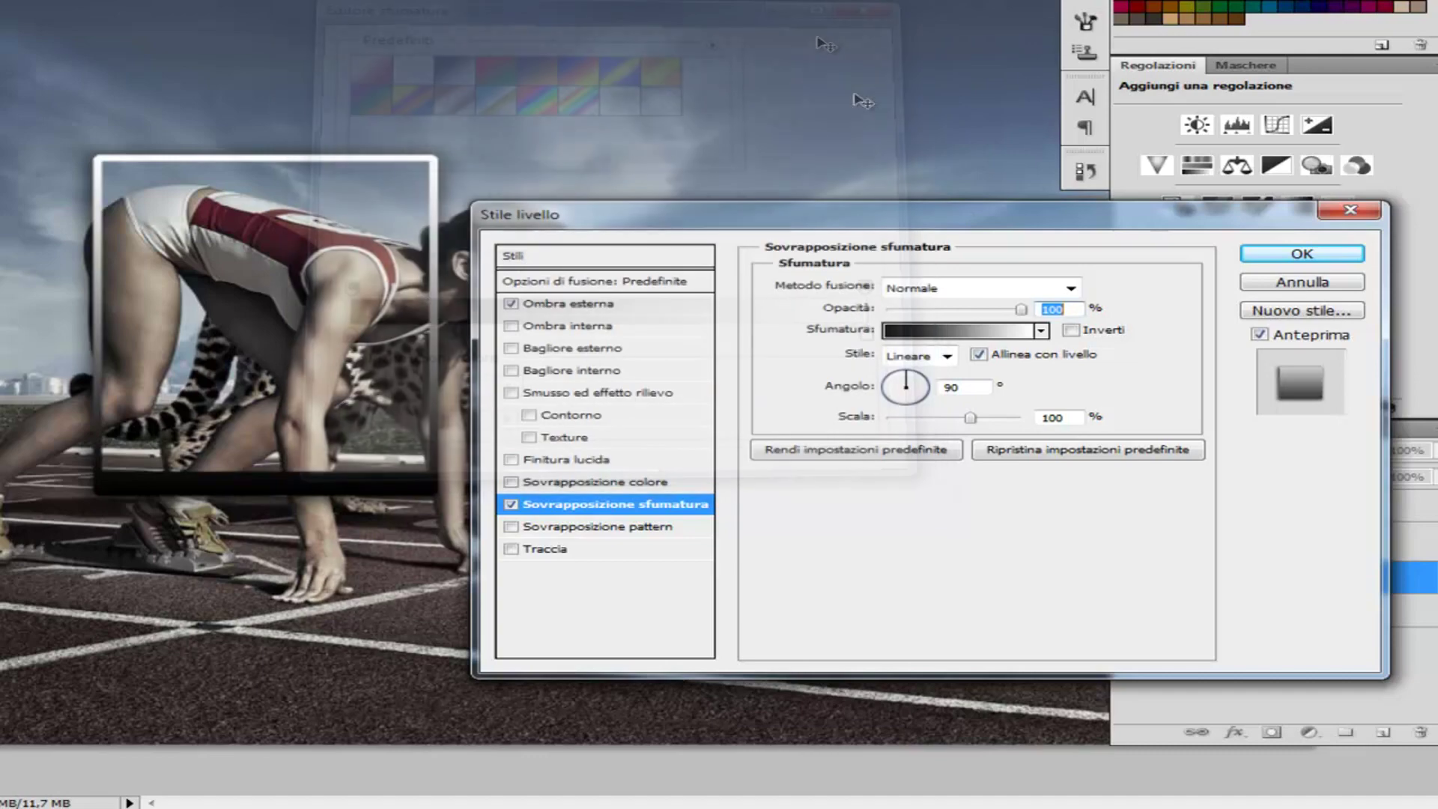
left_click(1021, 310)
mouse_move(1022, 310)
left_mouse_down()
mouse_move(888, 318)
mouse_move(902, 318)
left_mouse_up()
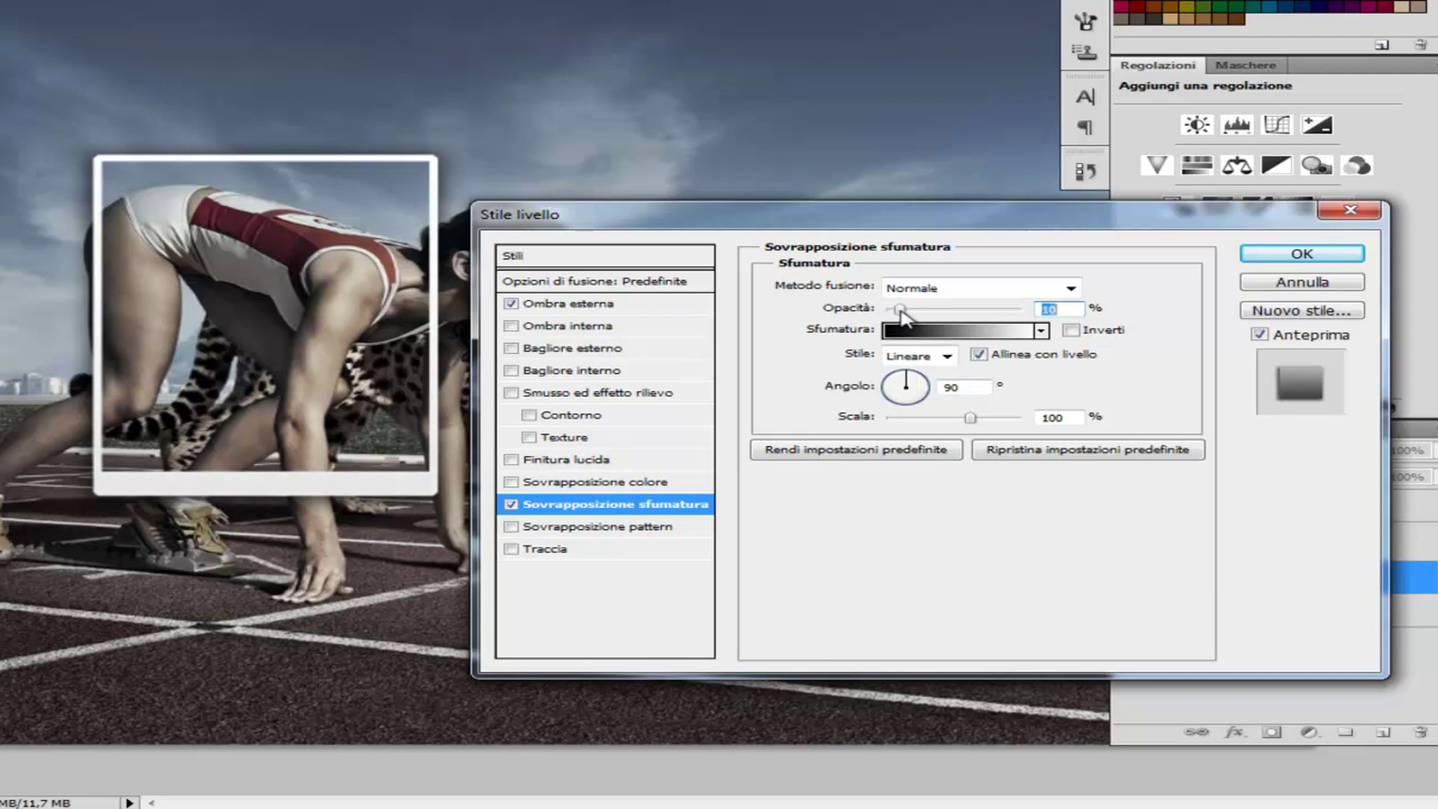
left_click_drag(899, 313, 895, 312)
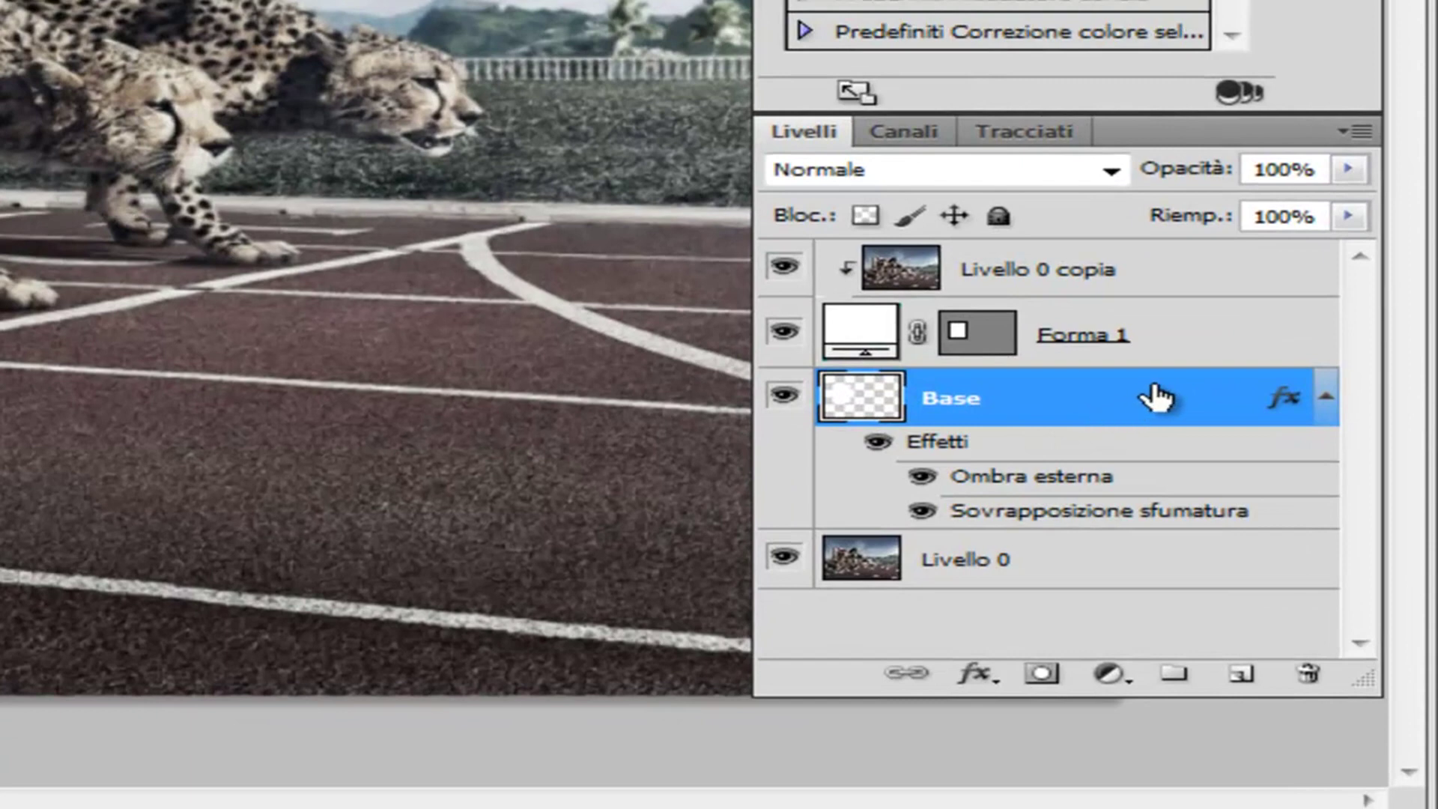
- Link the Forma 1 shape layer with Base, then reselect Base alone
left_click(1195, 353, "shift")
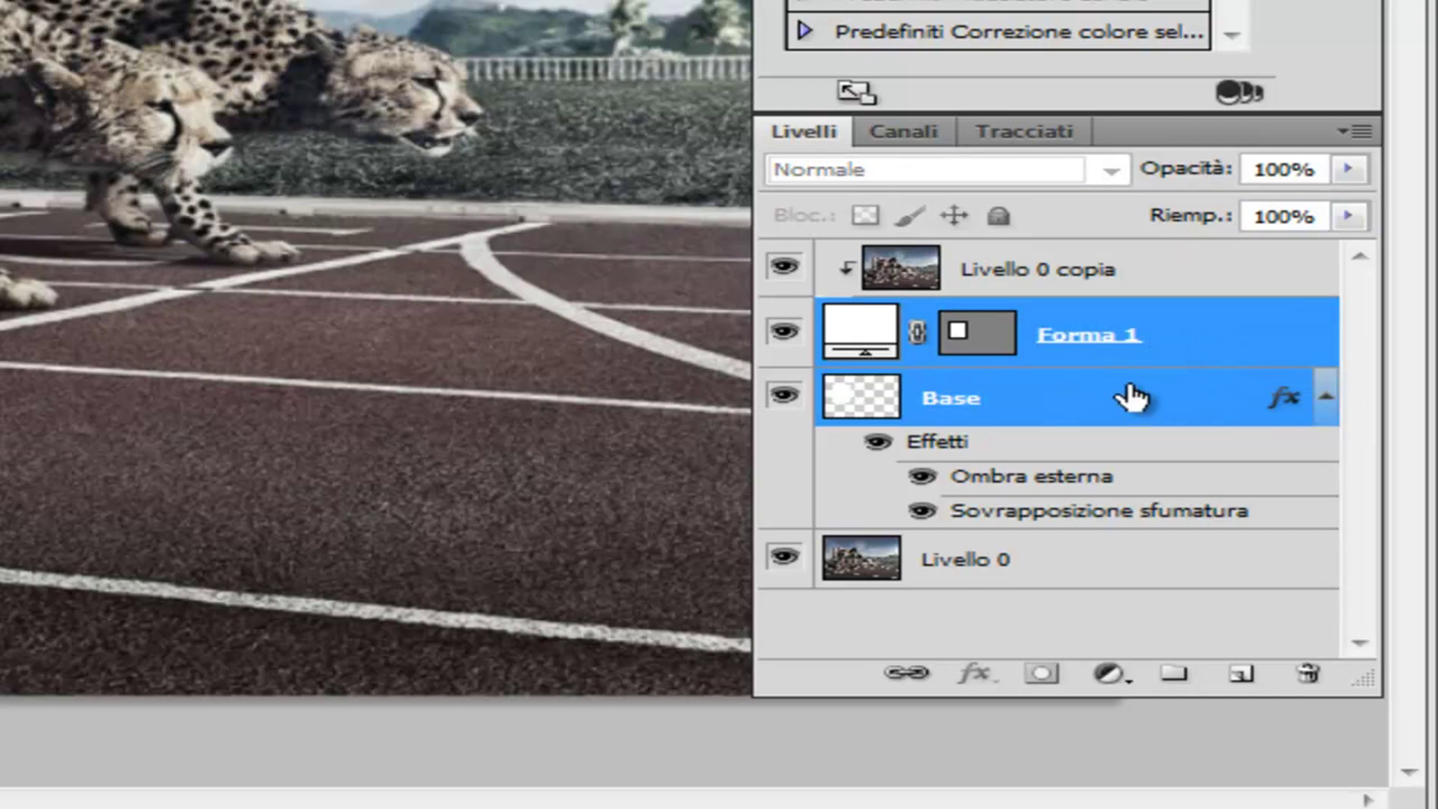
left_click(906, 674)
left_click(1006, 409)
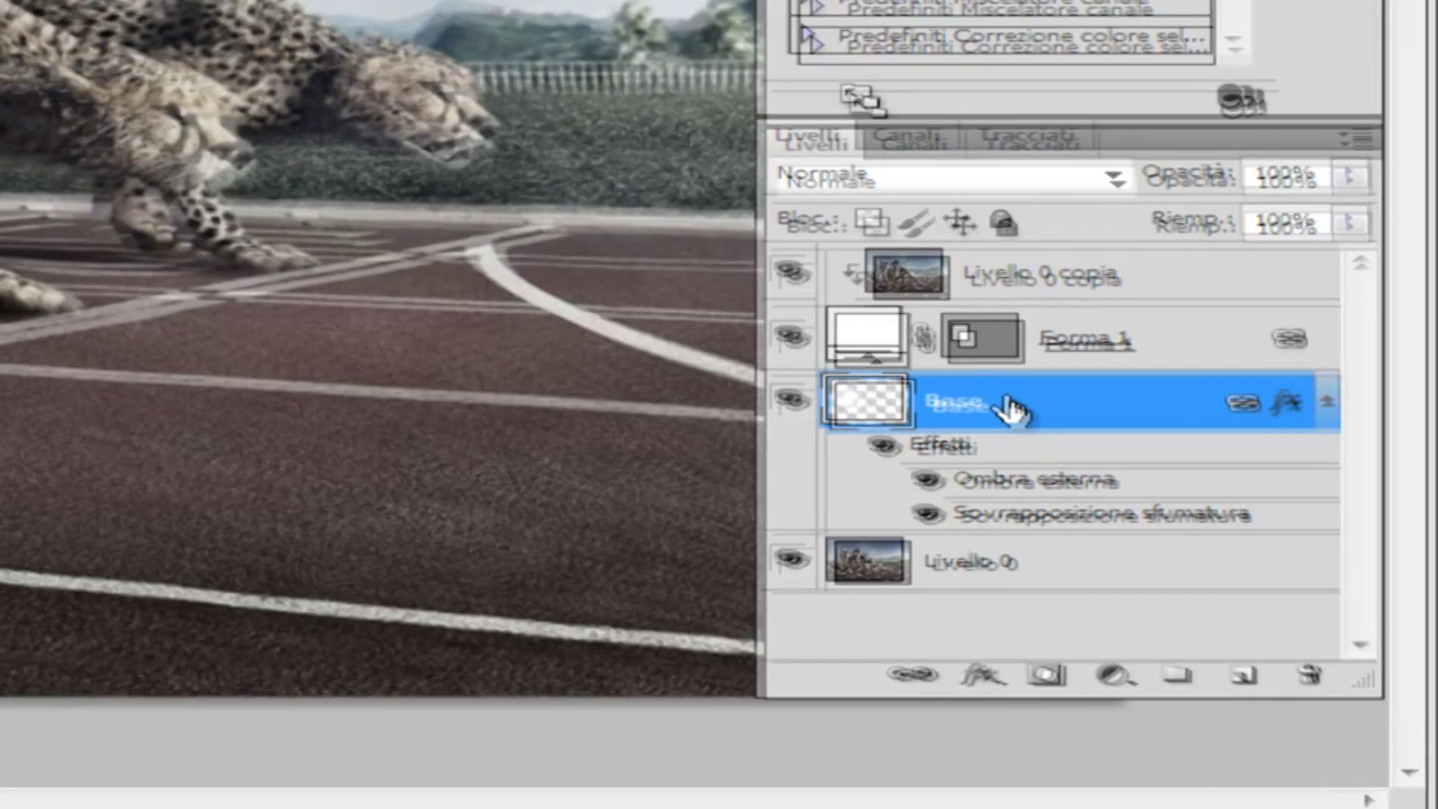
- Rotate the linked frame about 10° anticlockwise over the sprinter's upper body and apply it
left_click(94, 48)
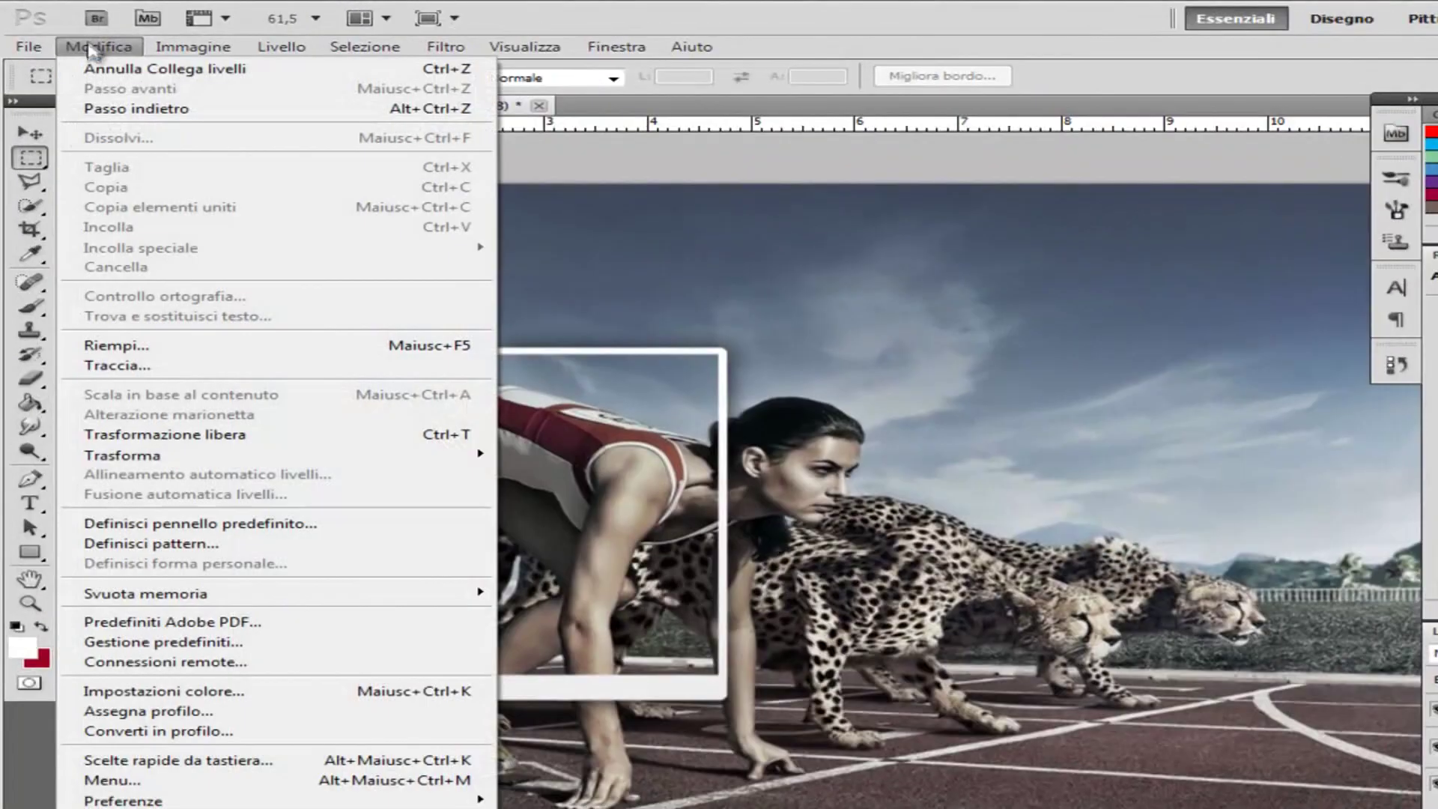
left_click(272, 435)
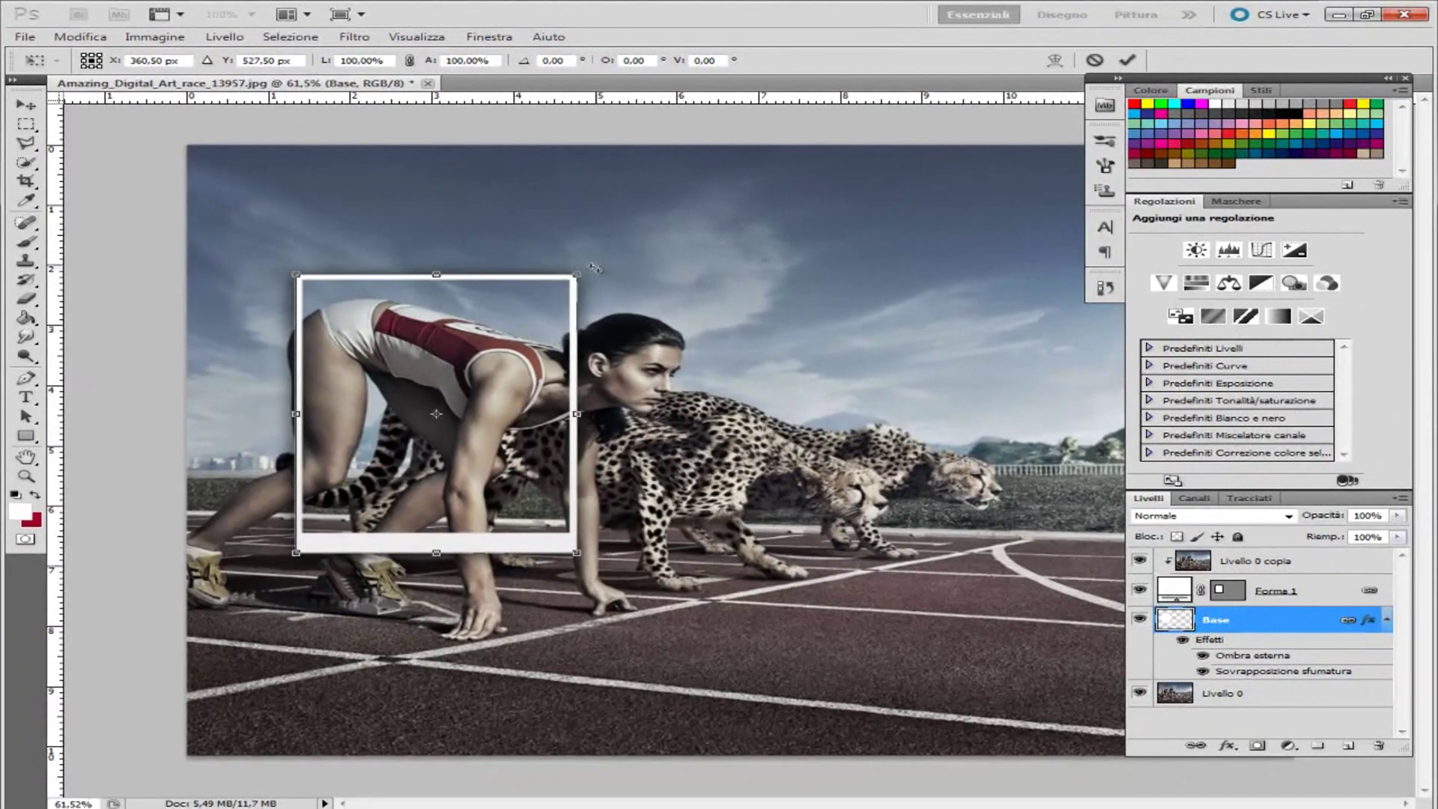
left_click_drag(596, 267, 552, 240)
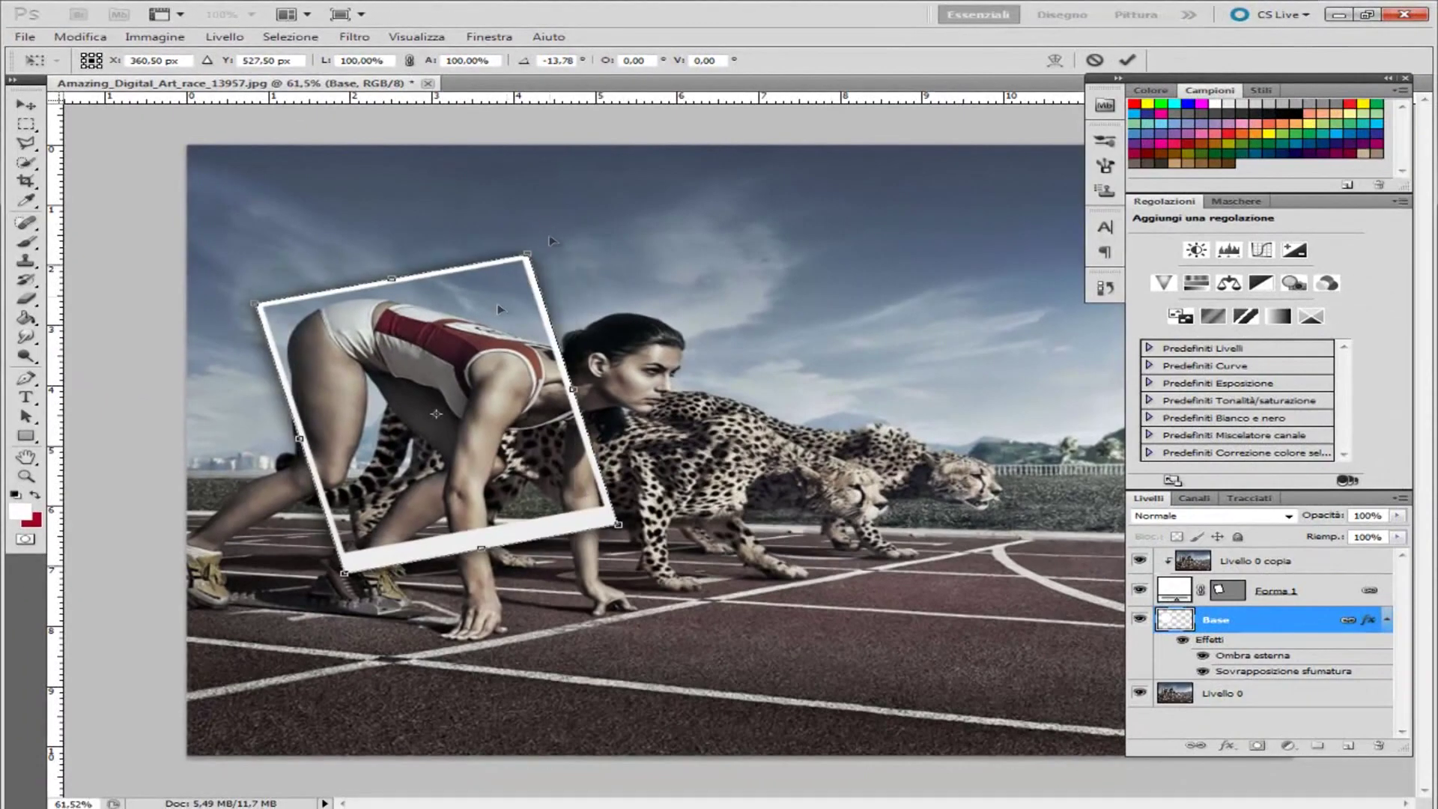
left_click_drag(500, 309, 555, 338)
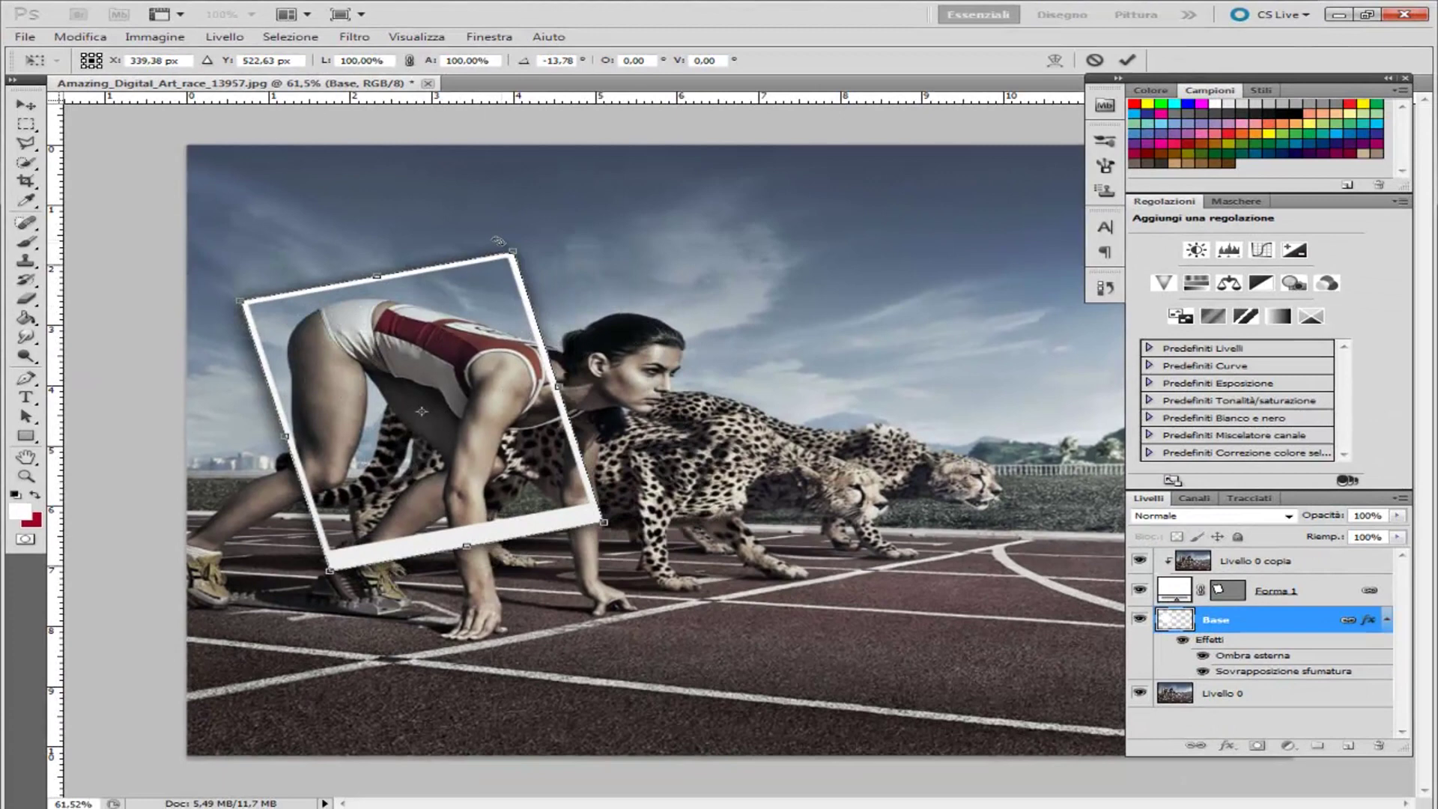
left_click_drag(538, 244, 524, 254)
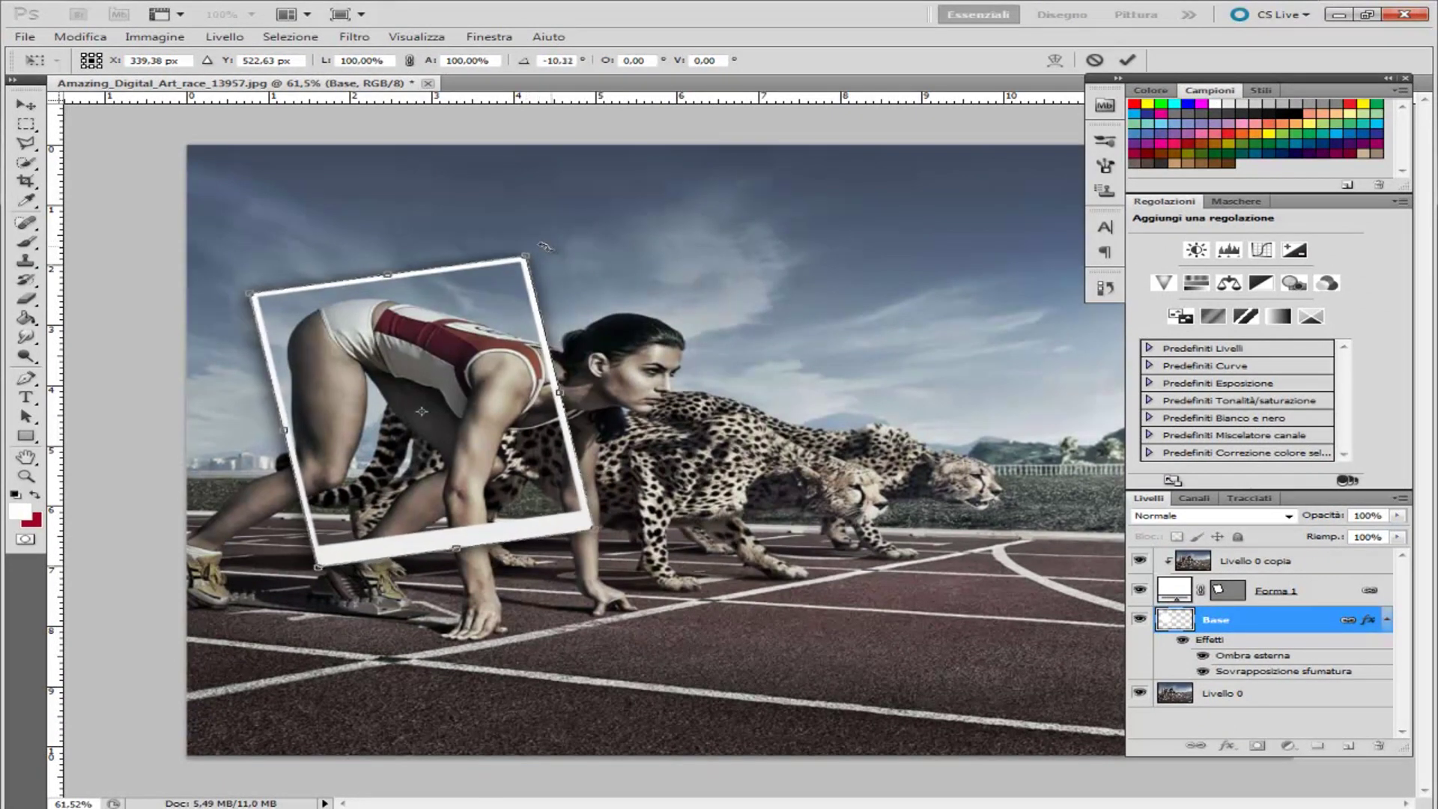
left_click_drag(450, 339, 425, 345)
left_click_drag(510, 259, 509, 272)
left_click_drag(419, 332, 418, 322)
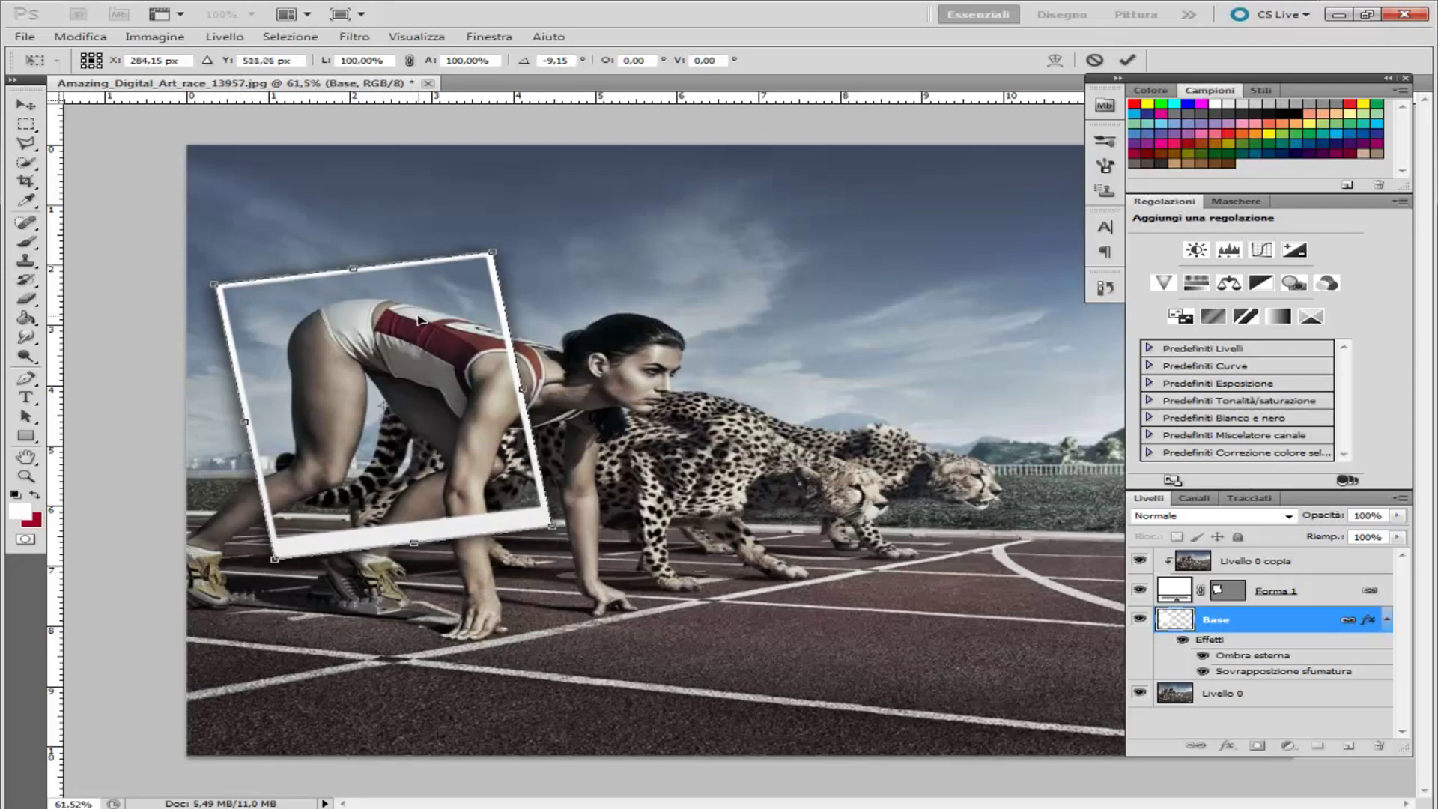
left_click_drag(505, 243, 510, 247)
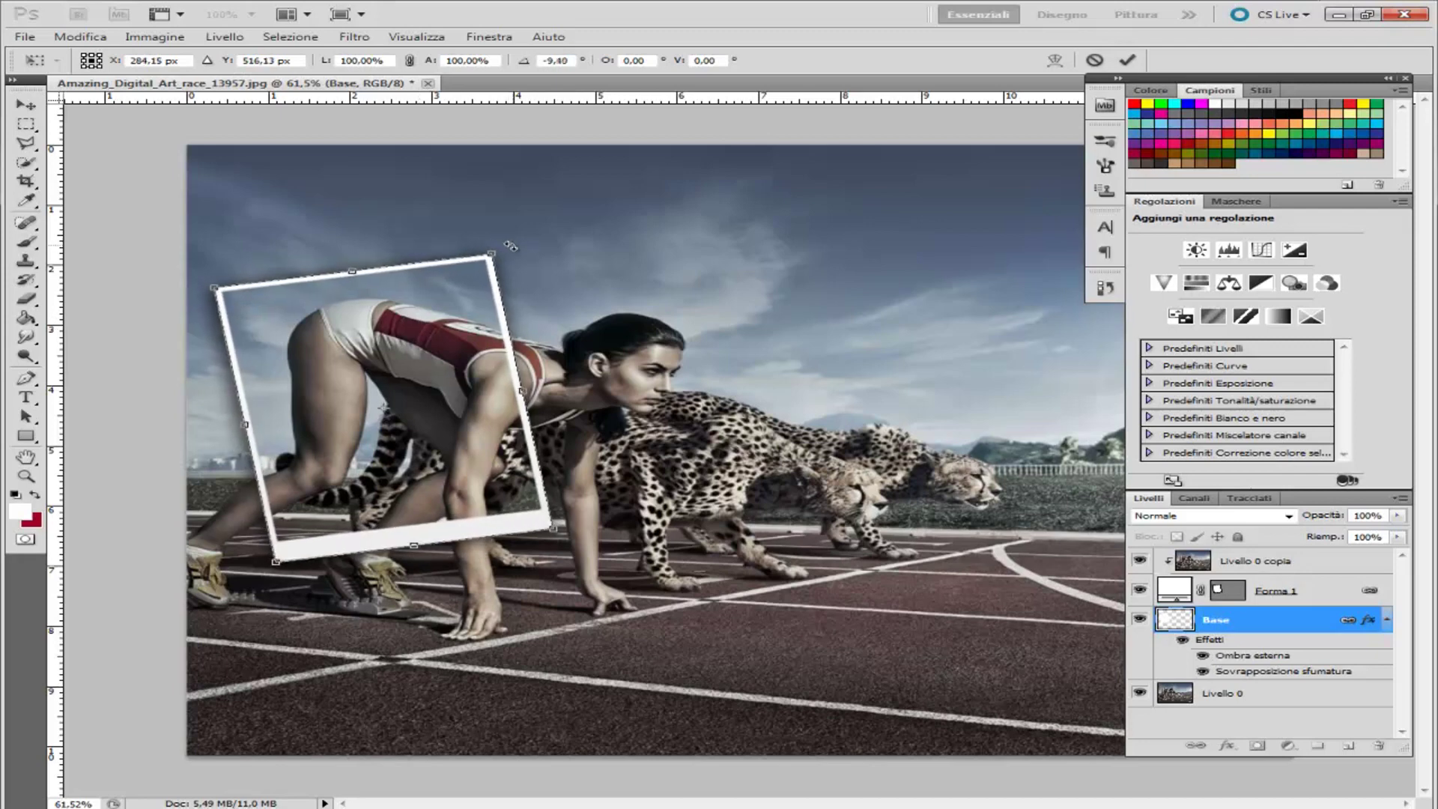
left_click_drag(506, 248, 508, 249)
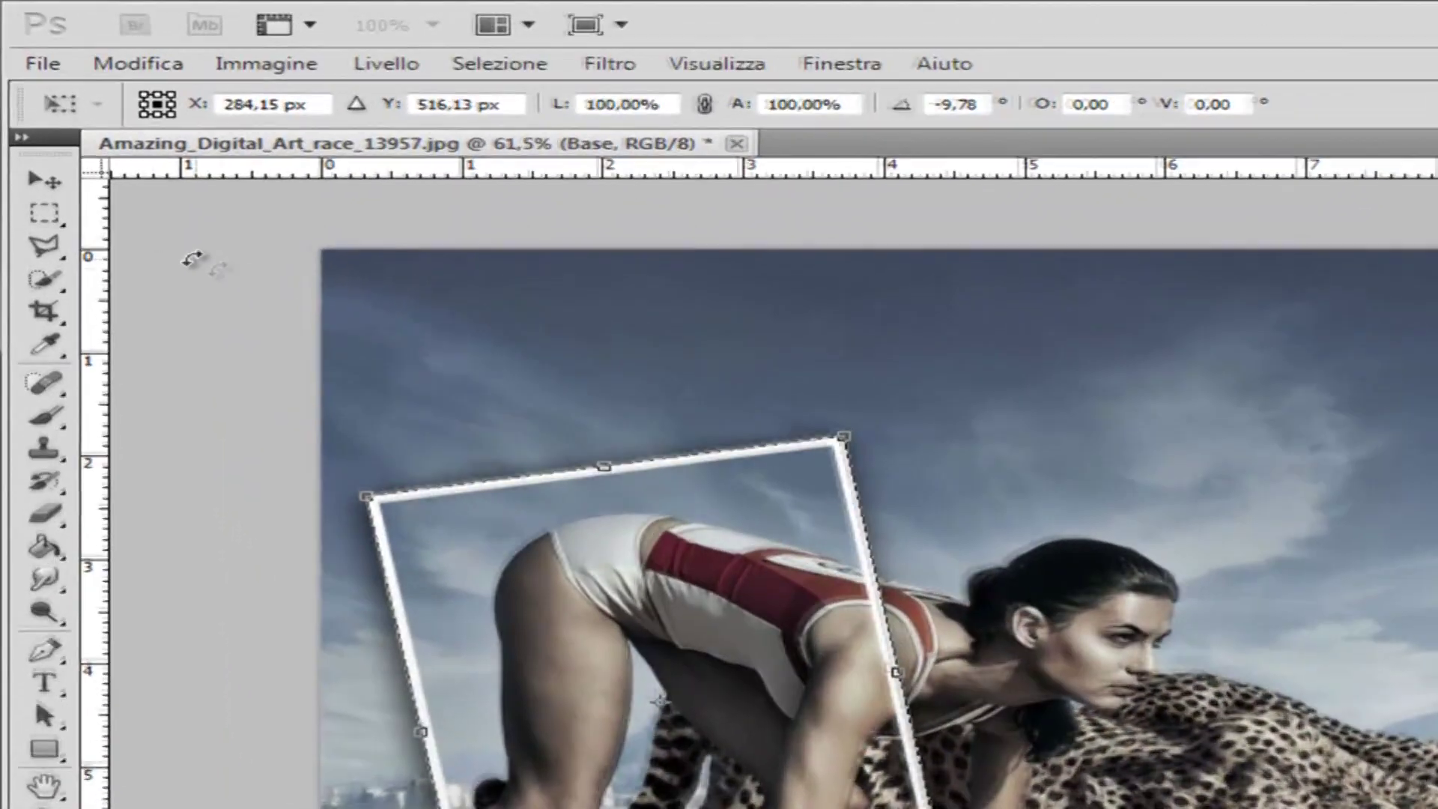
left_click(31, 106)
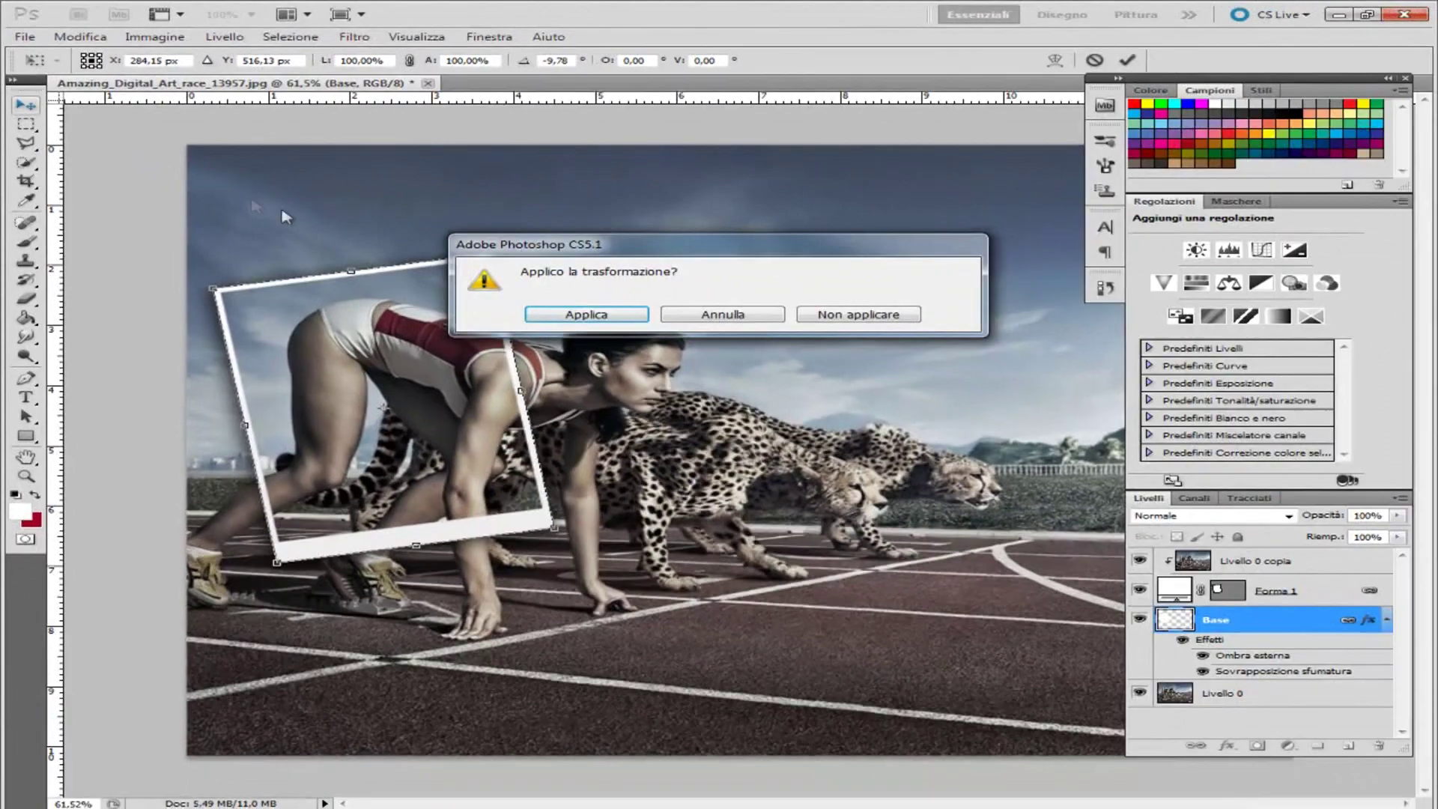
left_click(559, 318)
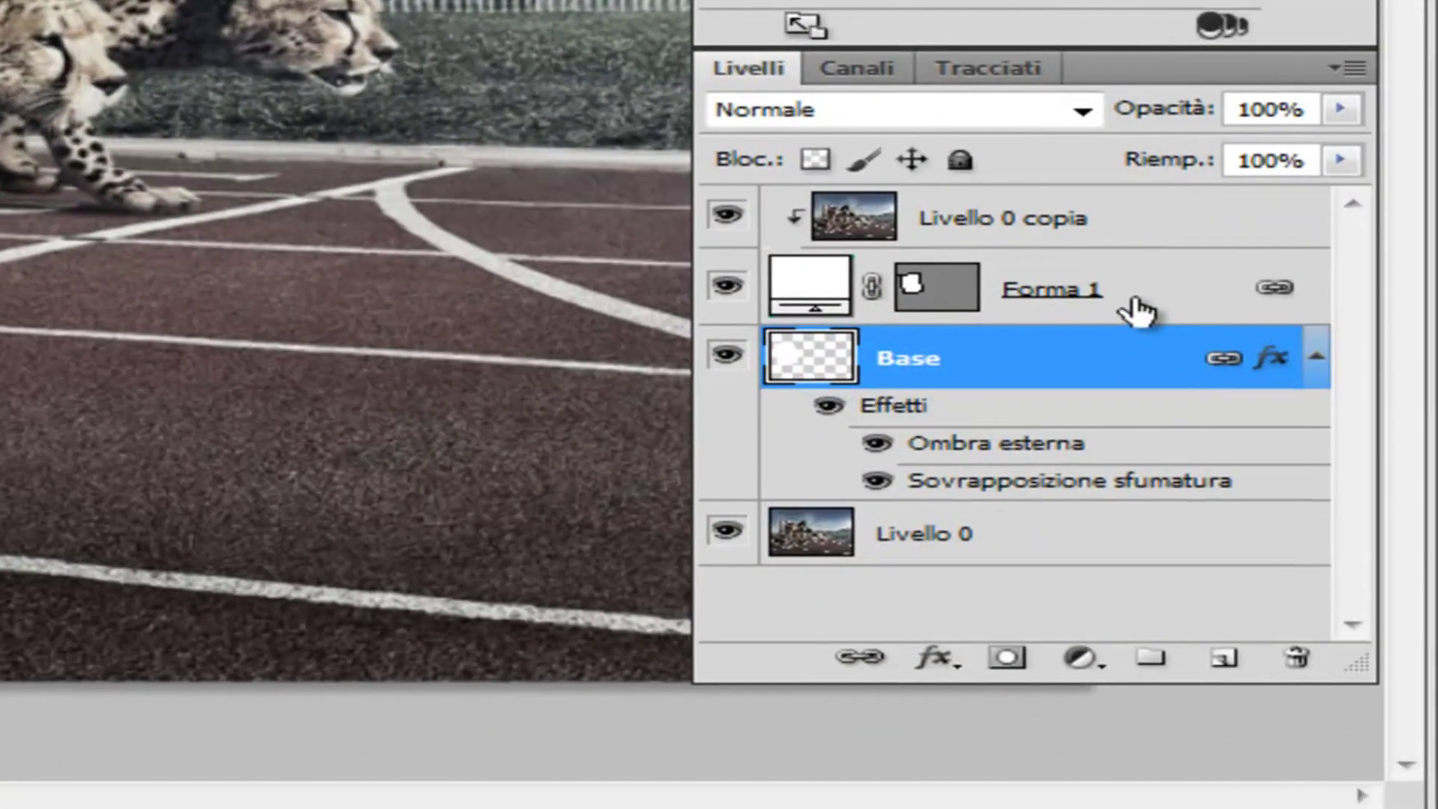
- Group Livello 0 copia, Forma 1 and Base into Gruppo 1
left_click(1135, 307, "shift")
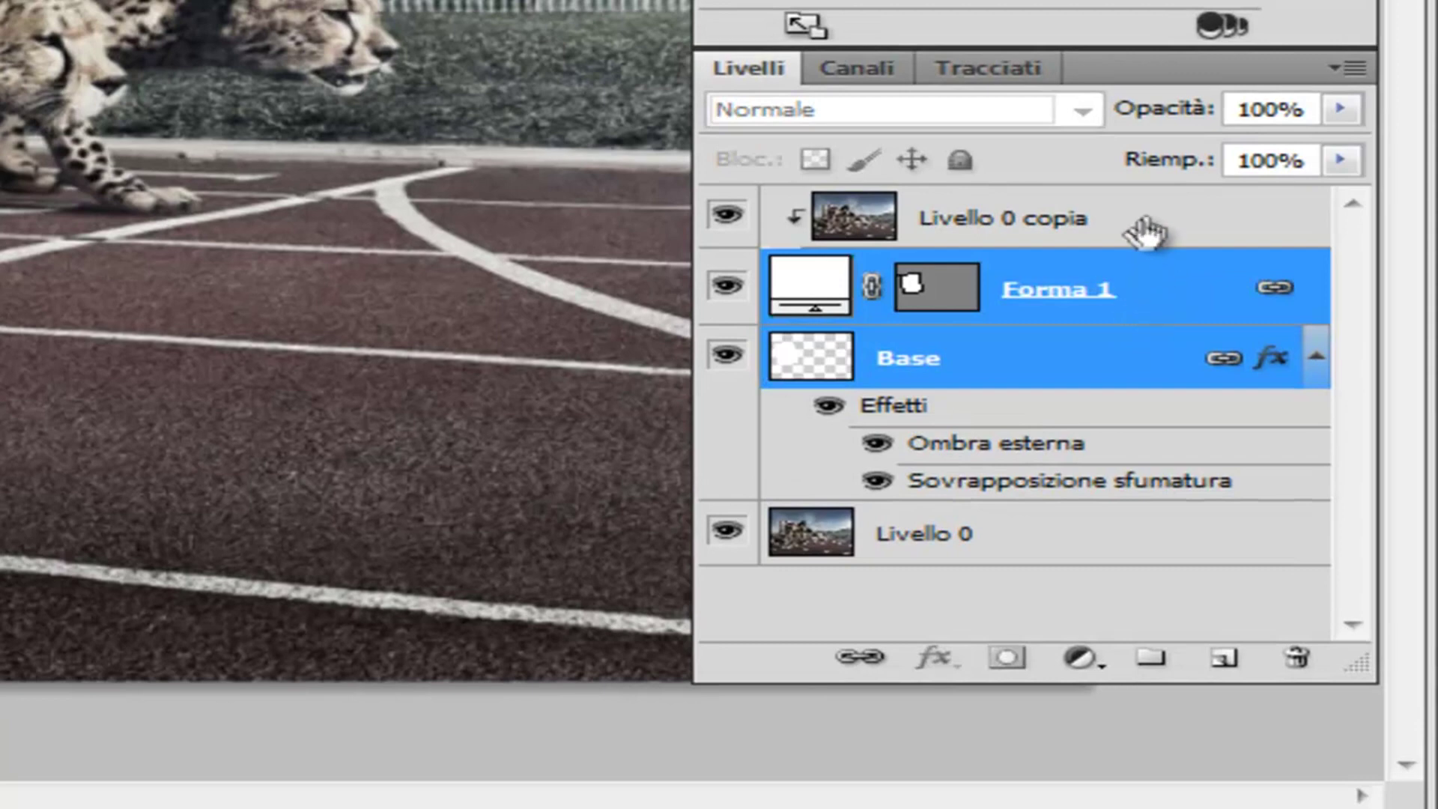
left_click(1143, 236, "shift")
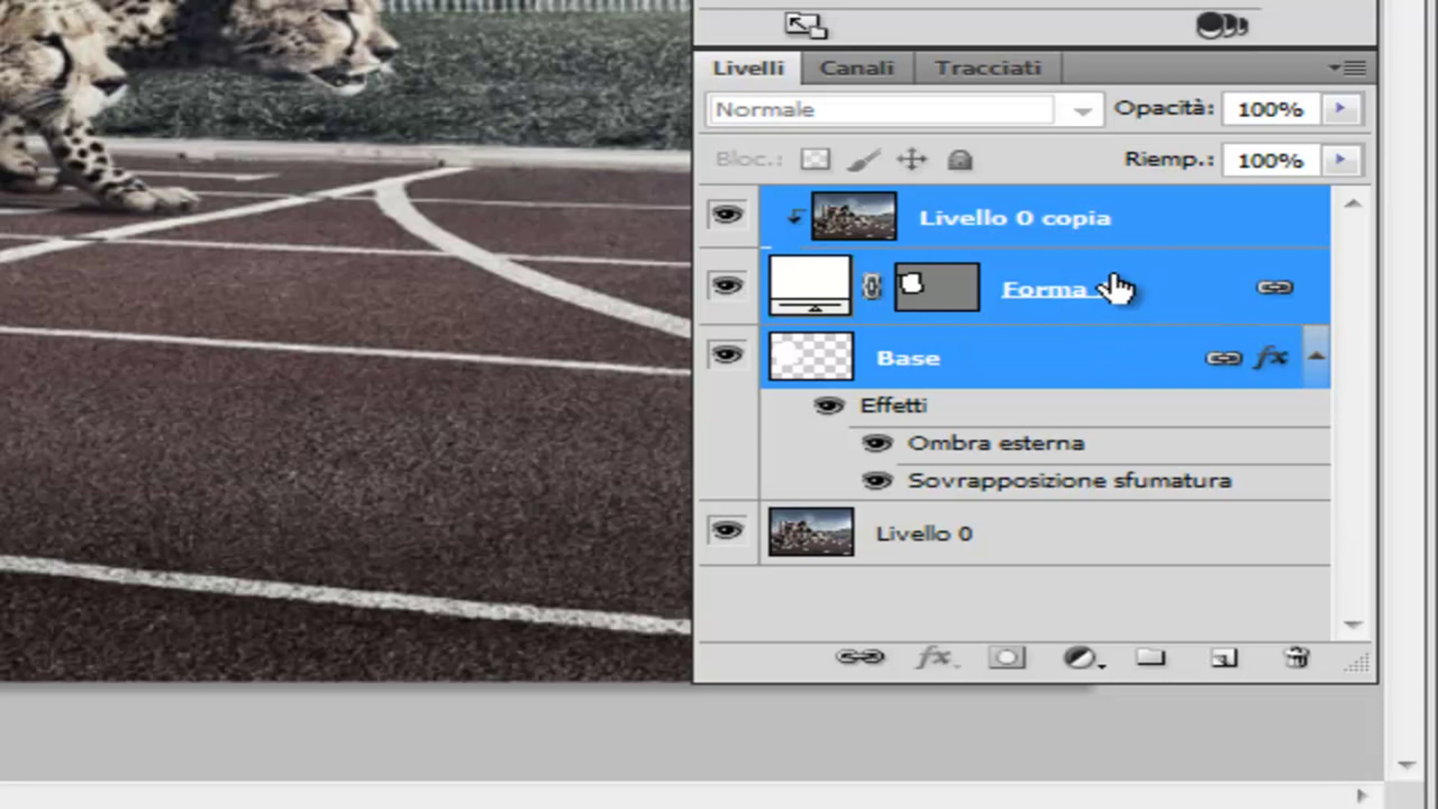
key("ctrl+g")
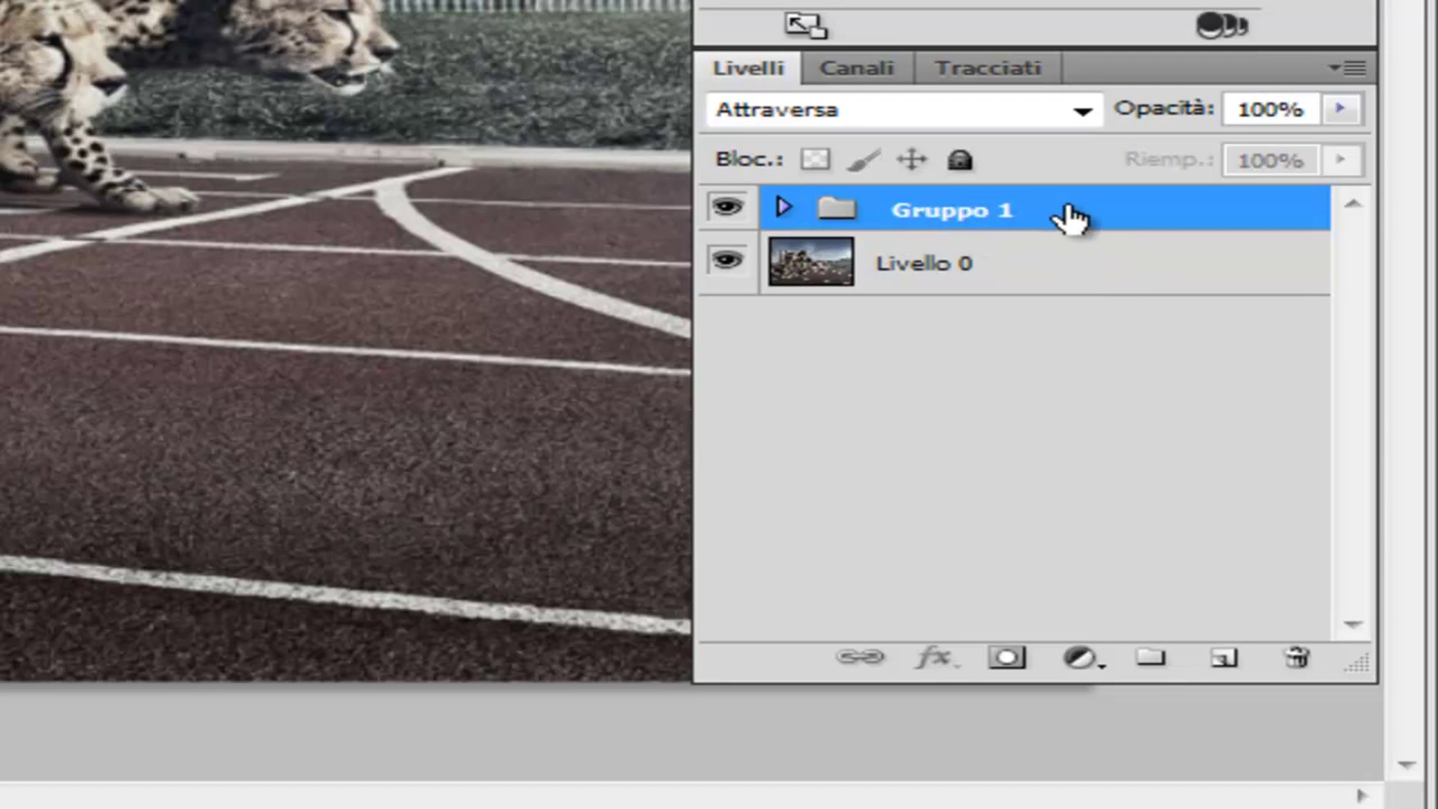
- Duplicate Gruppo 1 as Gruppo 1 copia and select the copy's Base layer
left_click_drag(1071, 217, 1225, 659)
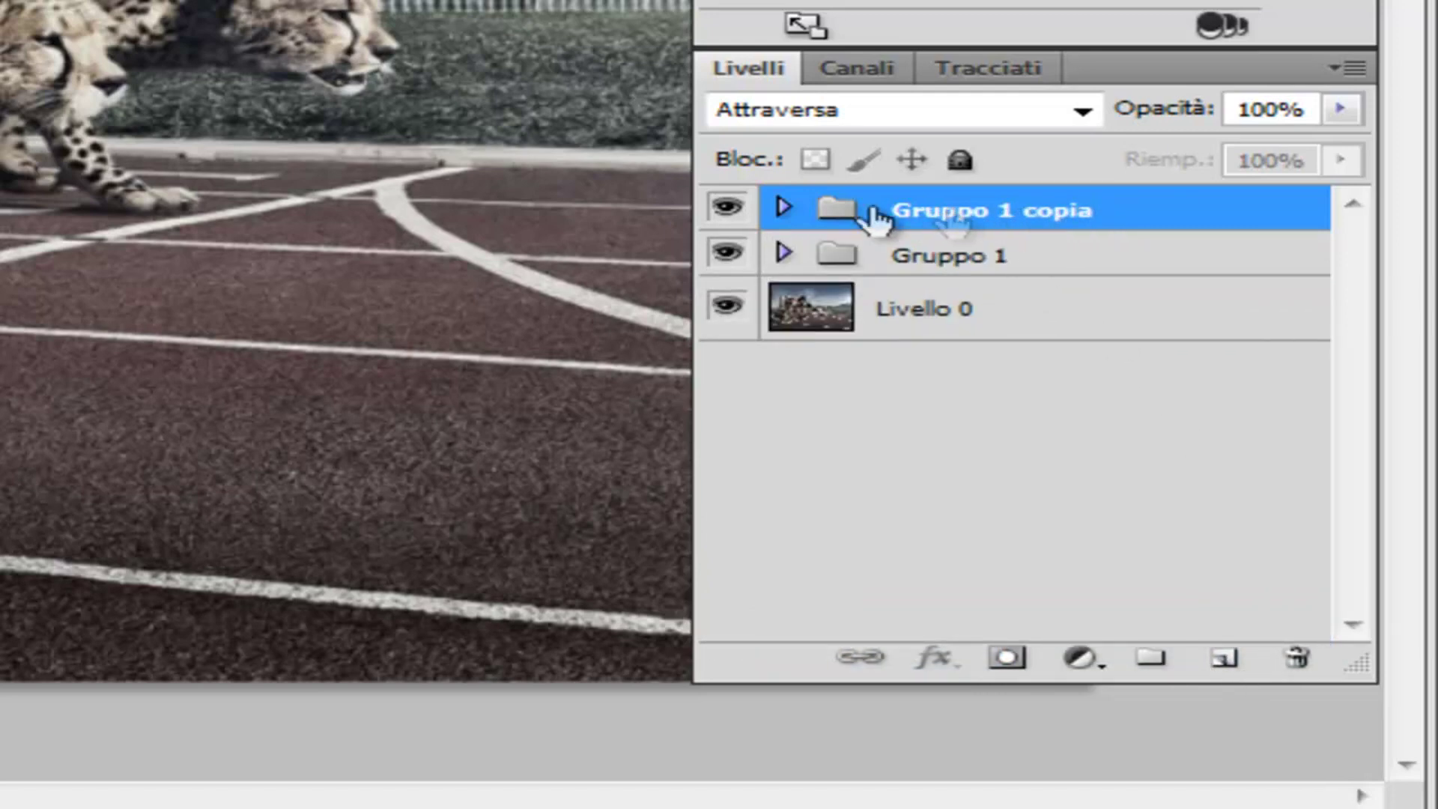
left_click(783, 209)
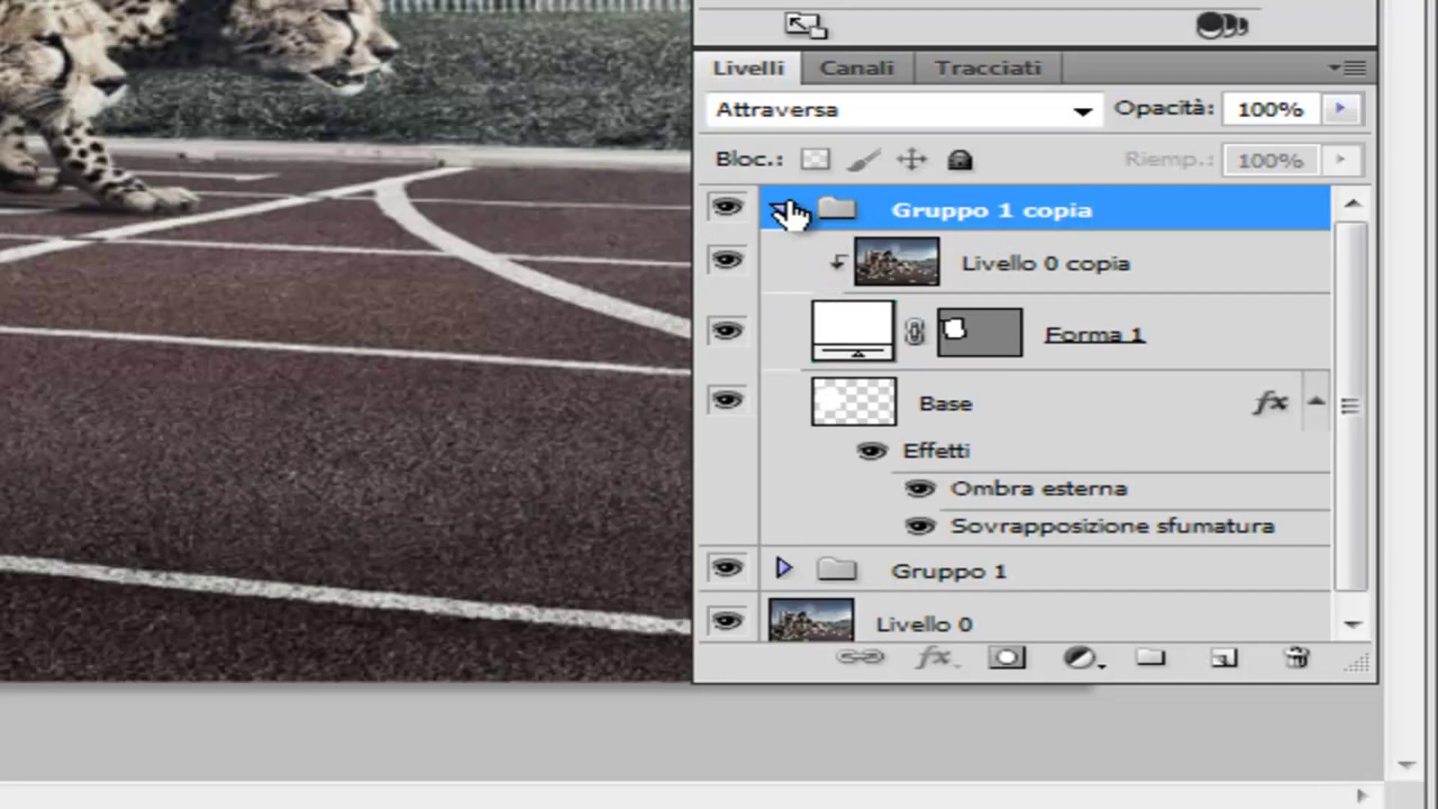
left_click(920, 411)
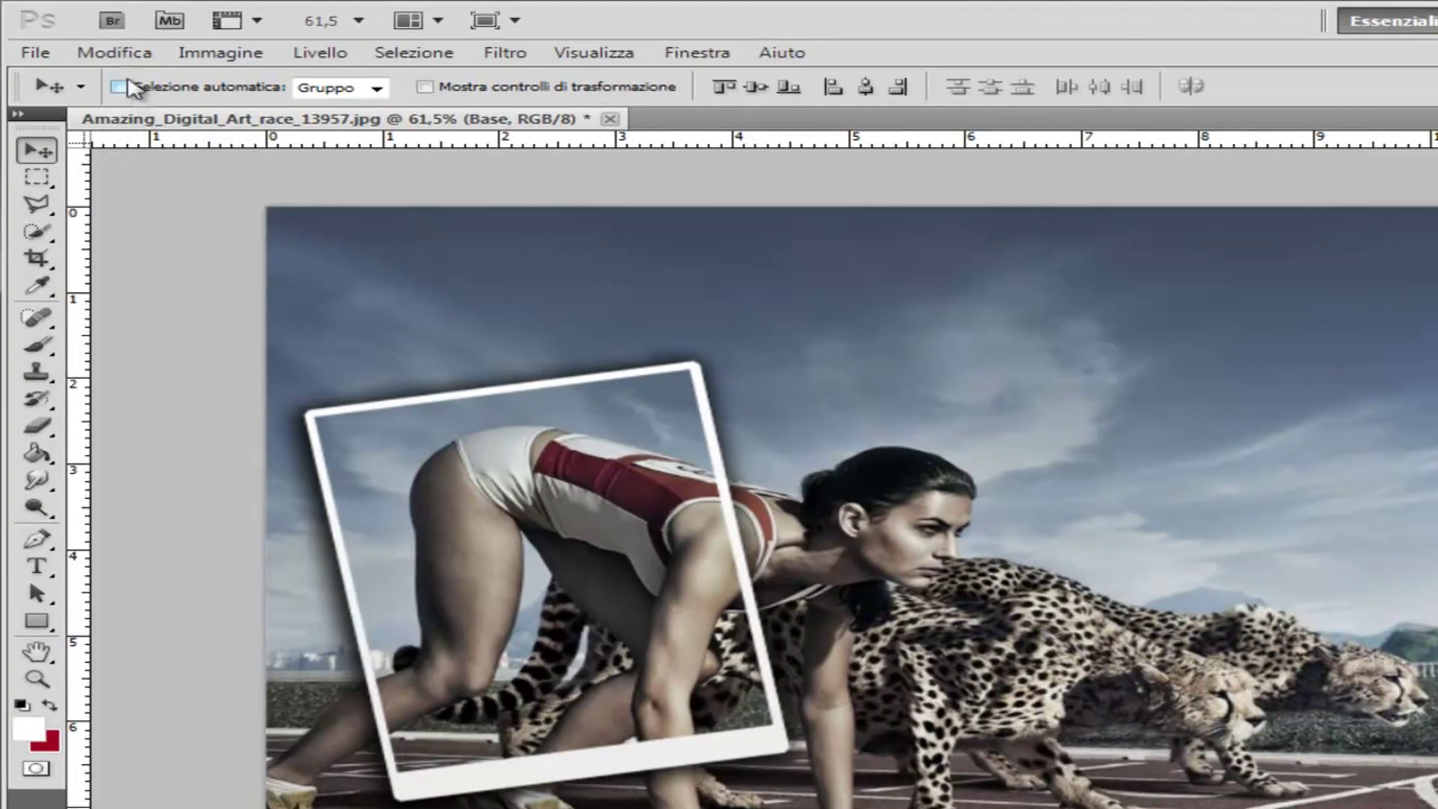
- Move the copied frame right and tilt it about 39° clockwise over the sprinter's face
left_click(84, 37)
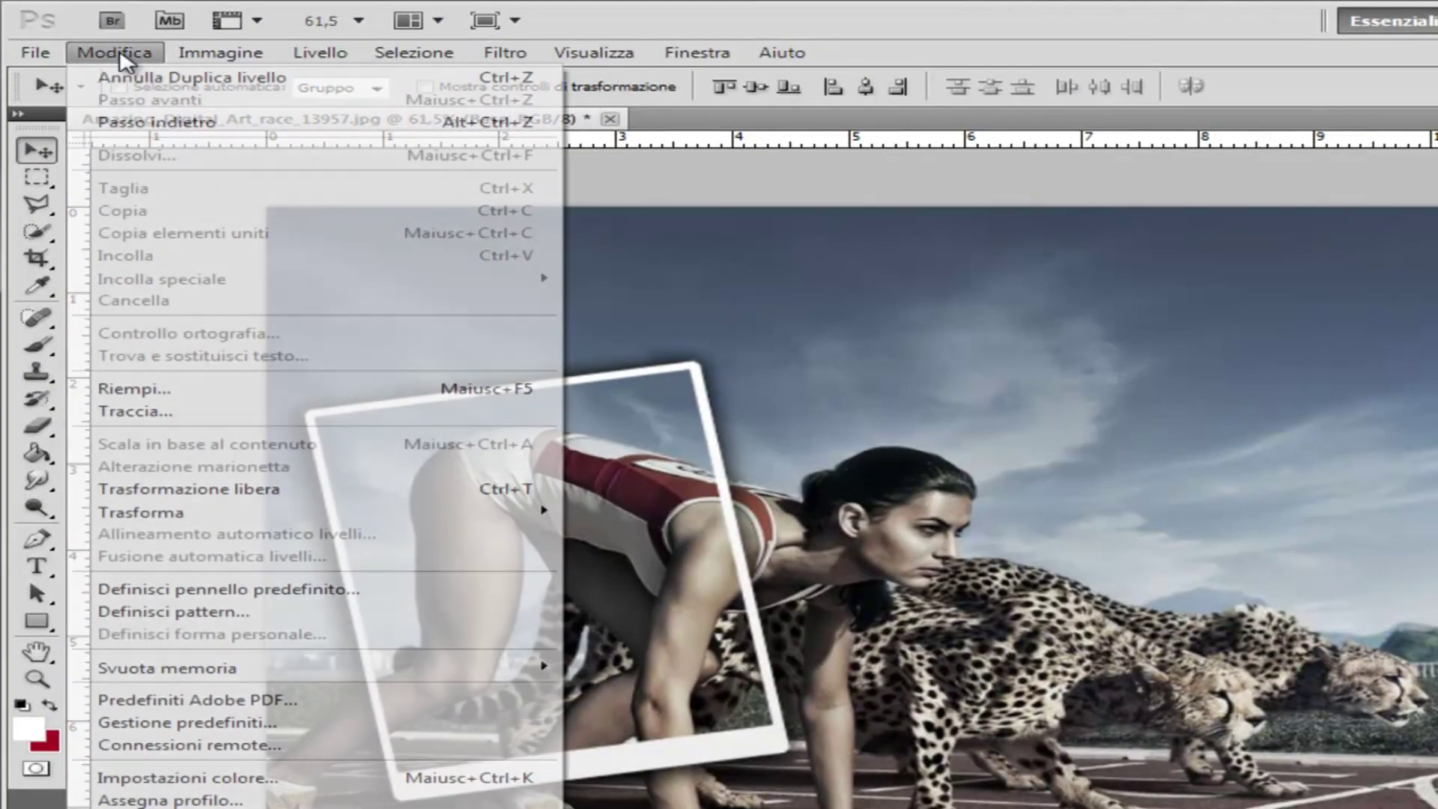
left_click(285, 491)
mouse_move(507, 515)
left_mouse_down()
mouse_move(783, 497)
mouse_move(783, 525)
left_mouse_up()
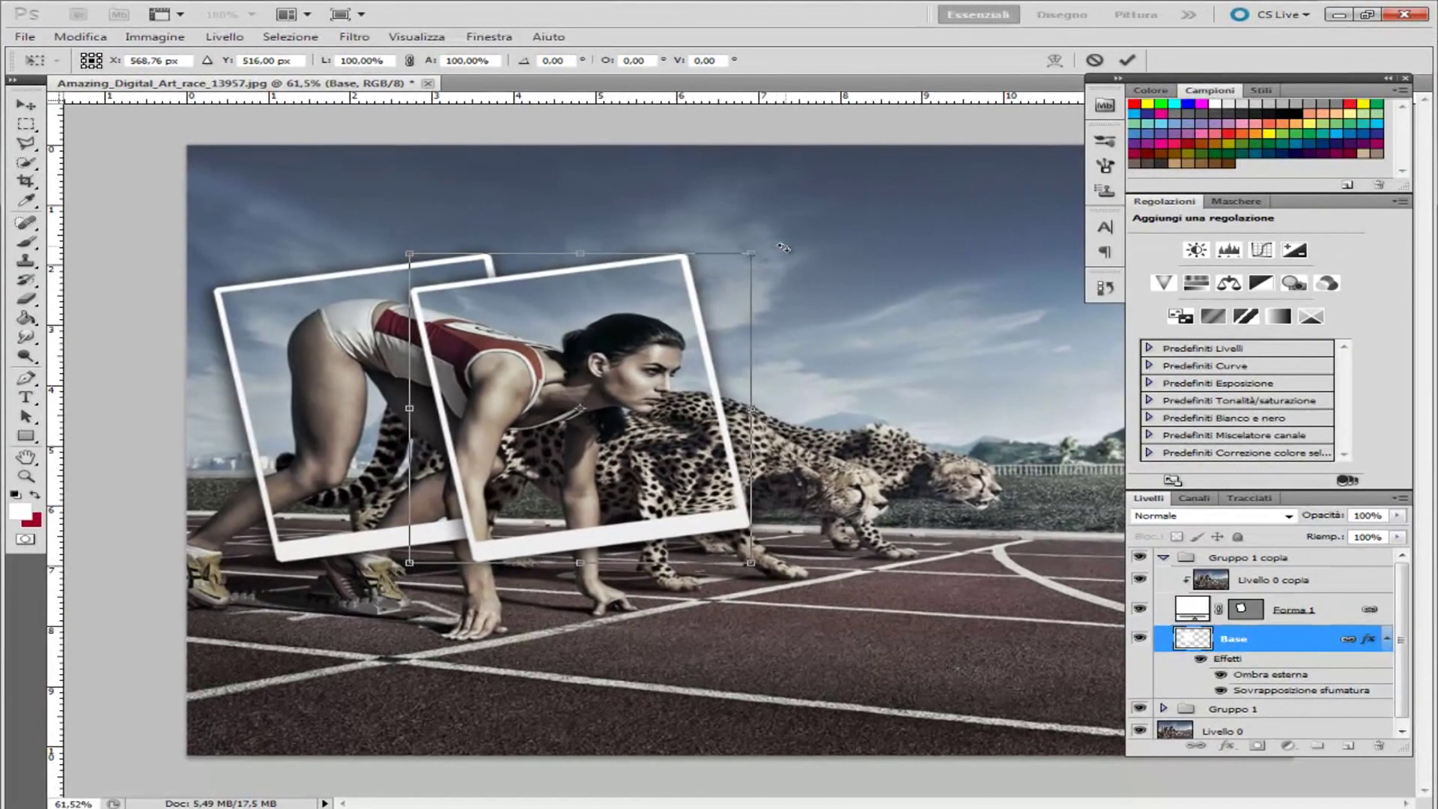
left_click_drag(782, 247, 815, 372)
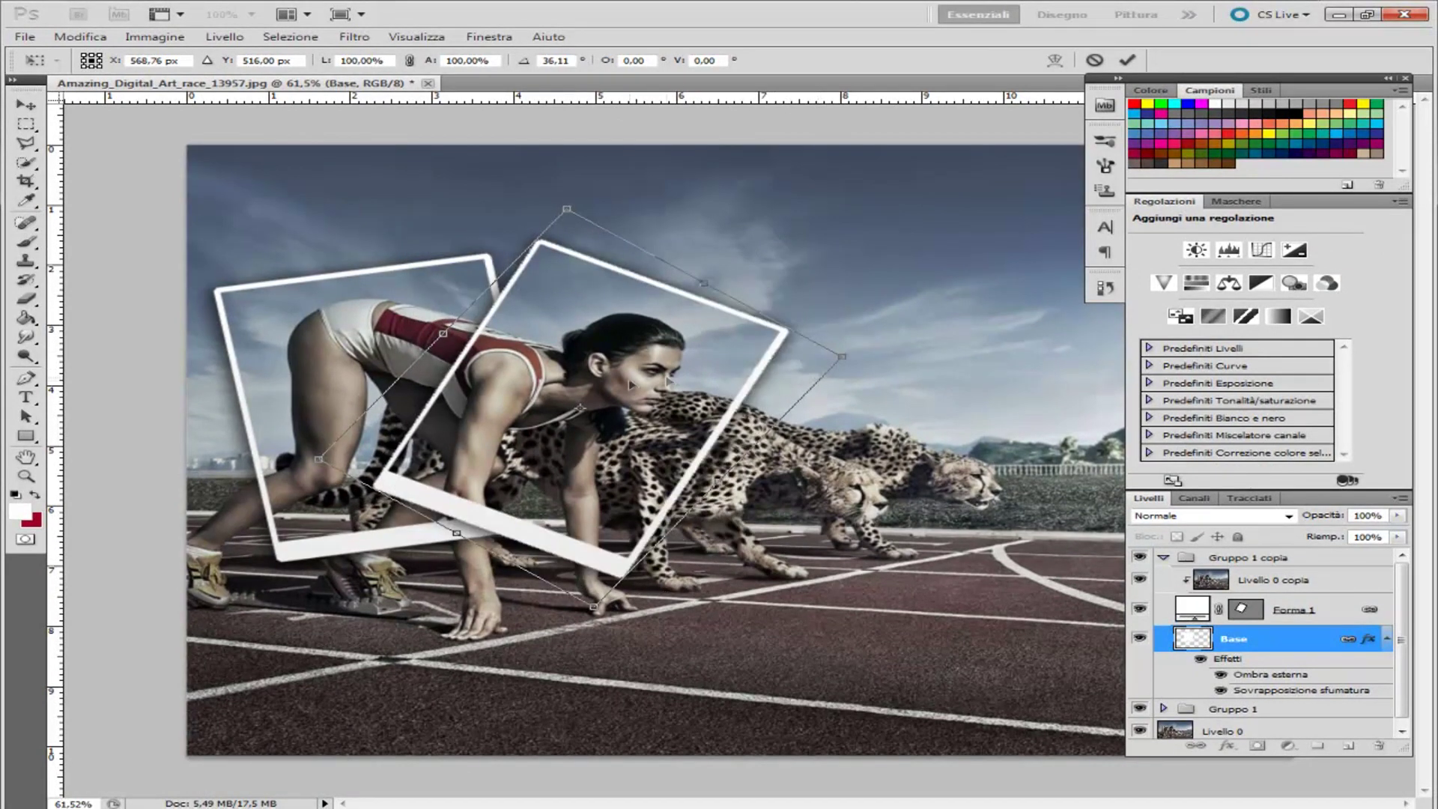
left_click_drag(631, 385, 637, 349)
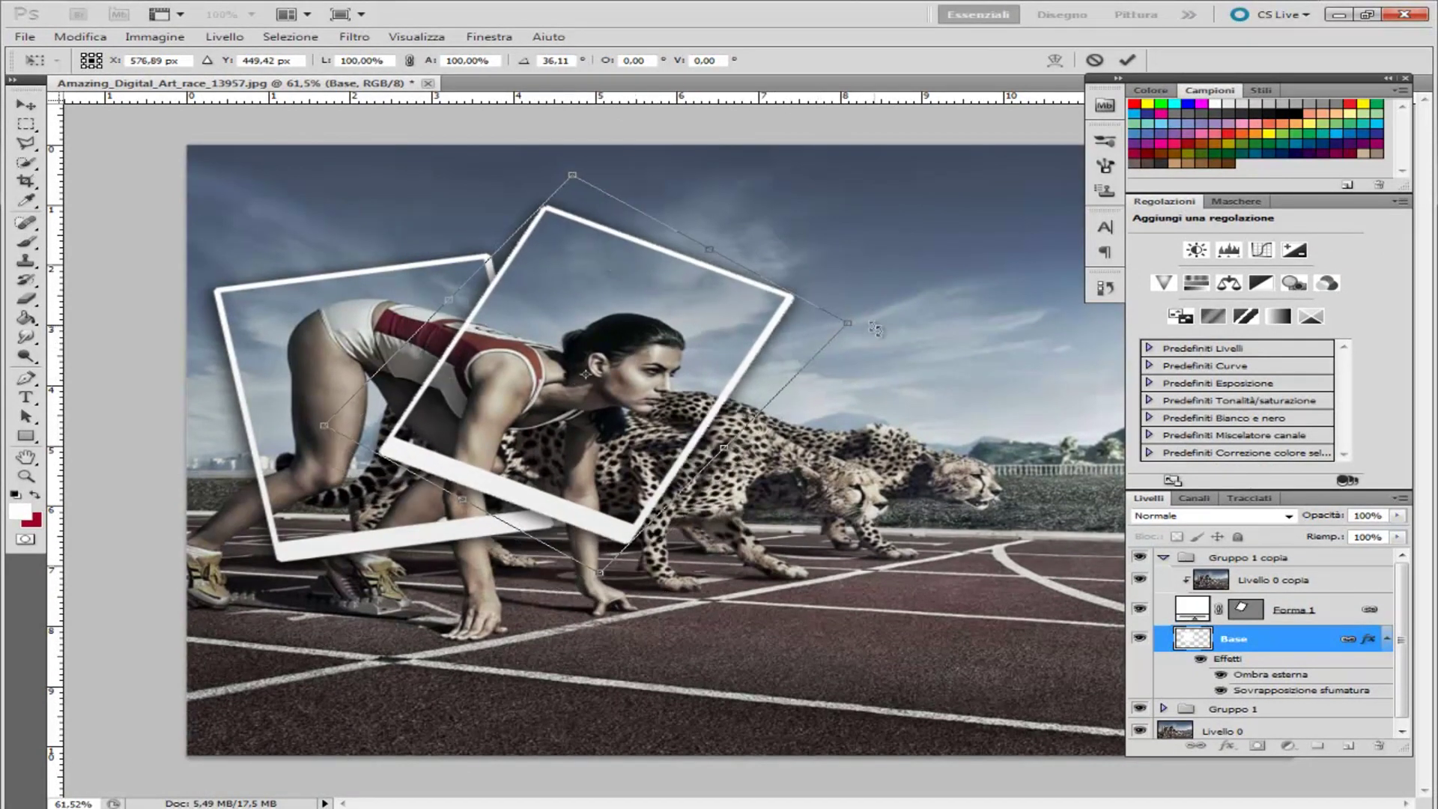
left_click_drag(872, 326, 874, 339)
left_click_drag(707, 322, 717, 326)
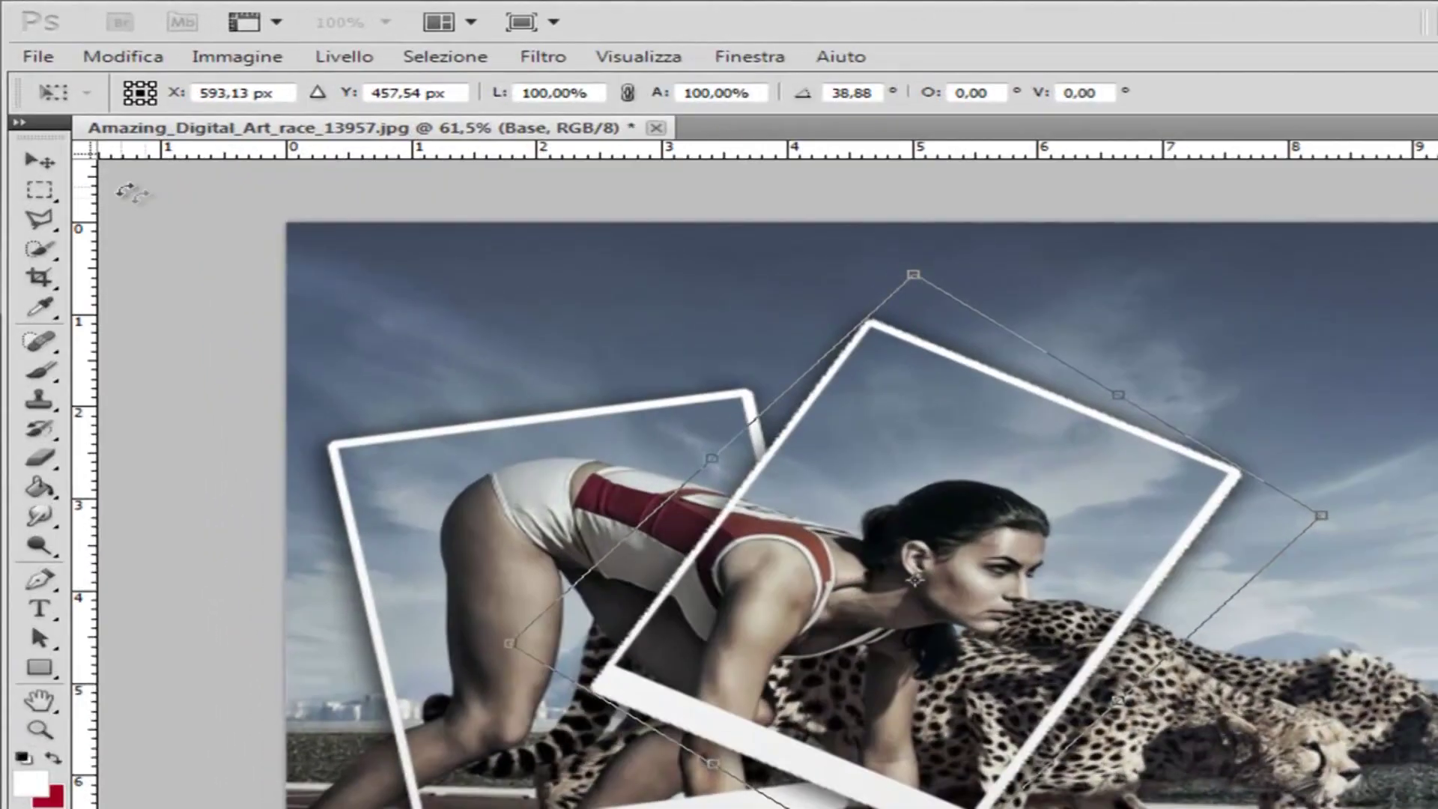
left_click(54, 171)
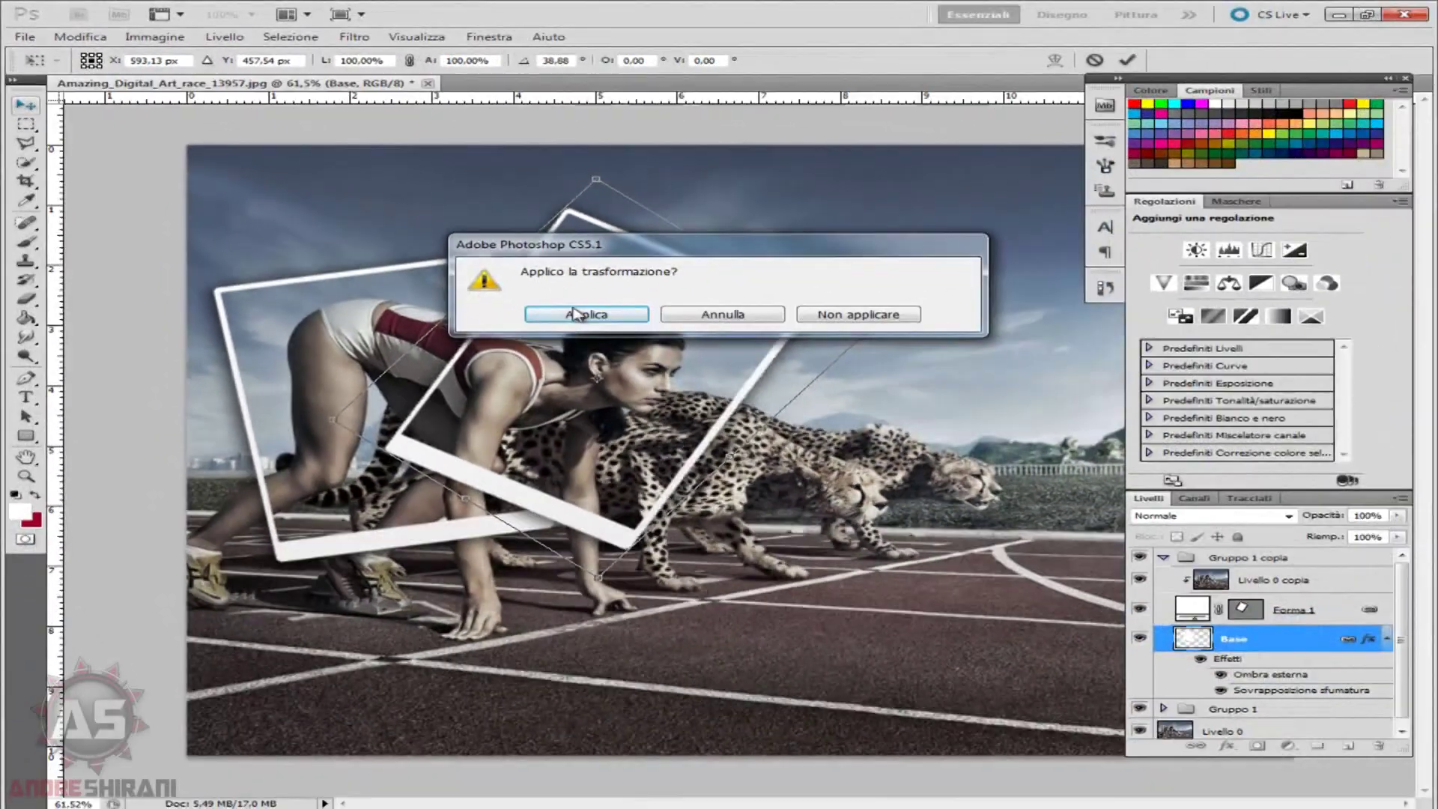
left_click(577, 488)
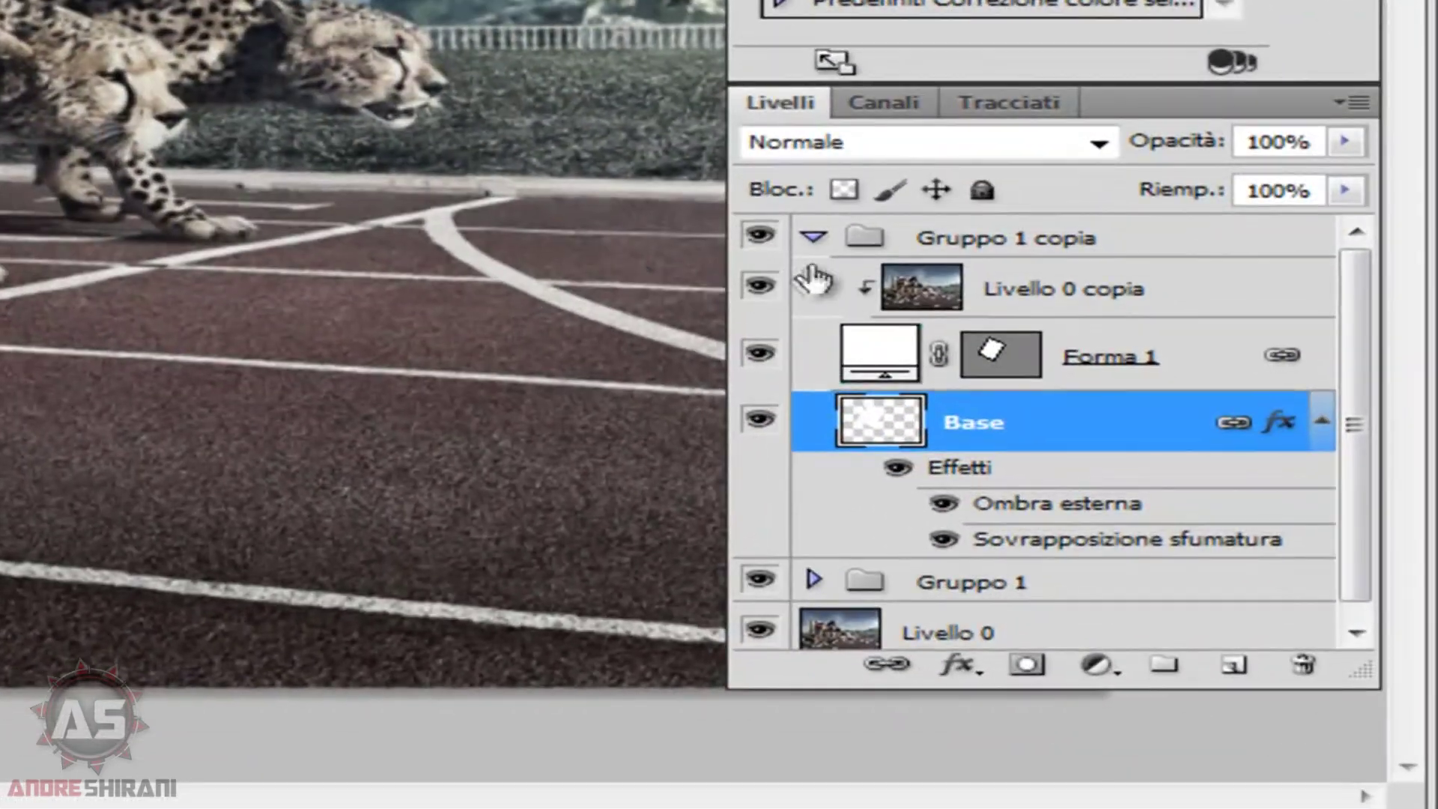
left_click(814, 238)
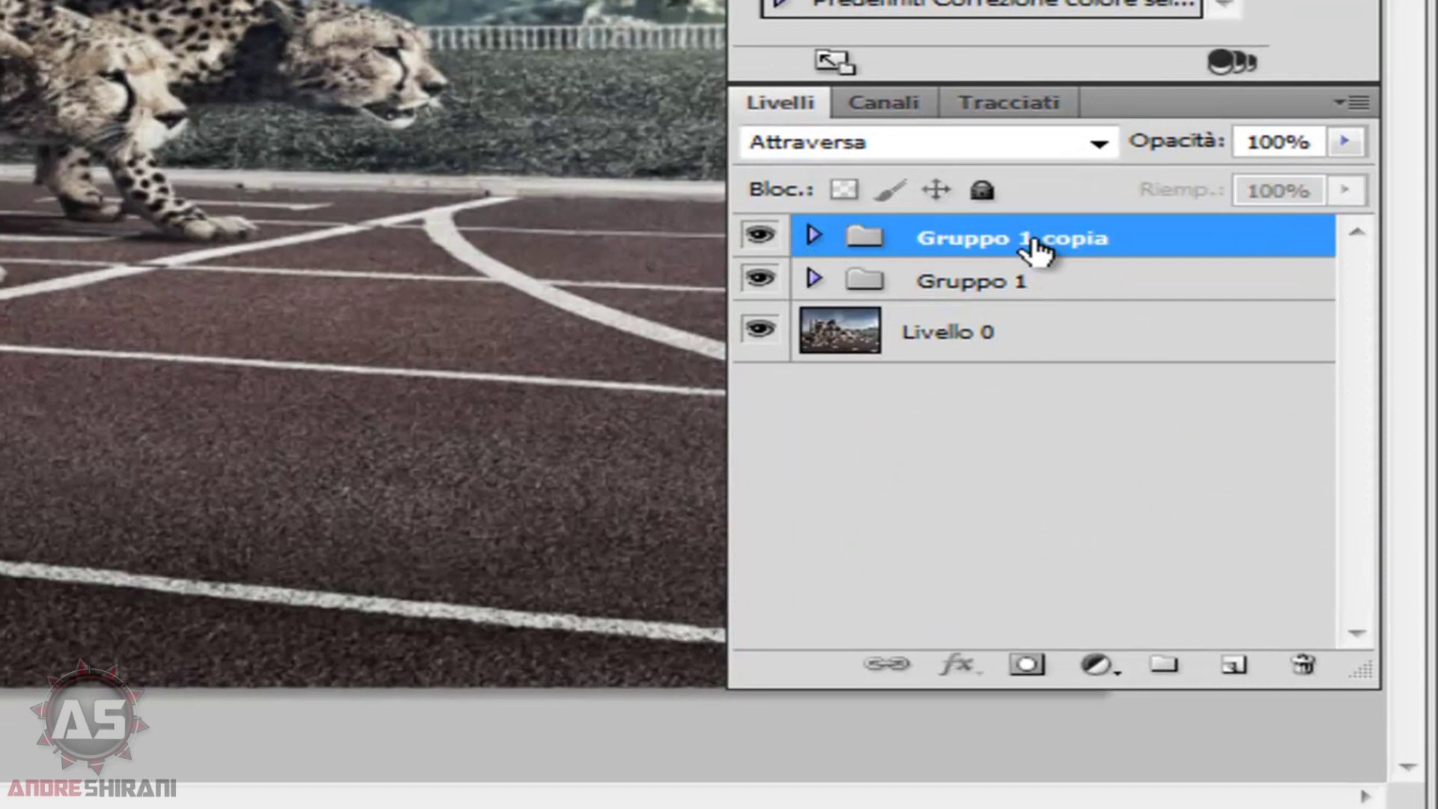
- Duplicate Gruppo 1 copia as Gruppo 1 copia 2 and select its Base layer
left_click_drag(1034, 244, 1236, 663)
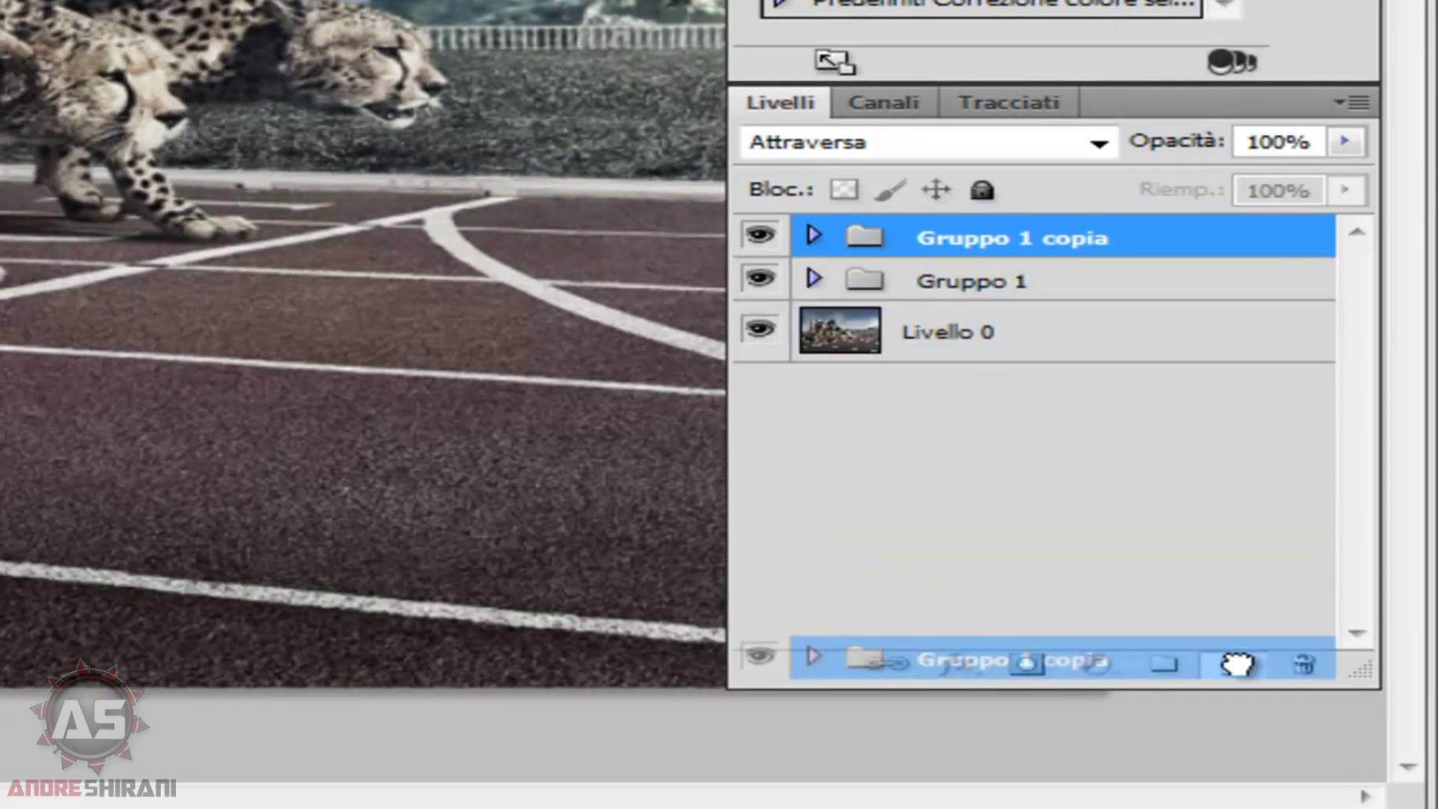
left_click_drag(1236, 663, 1236, 664)
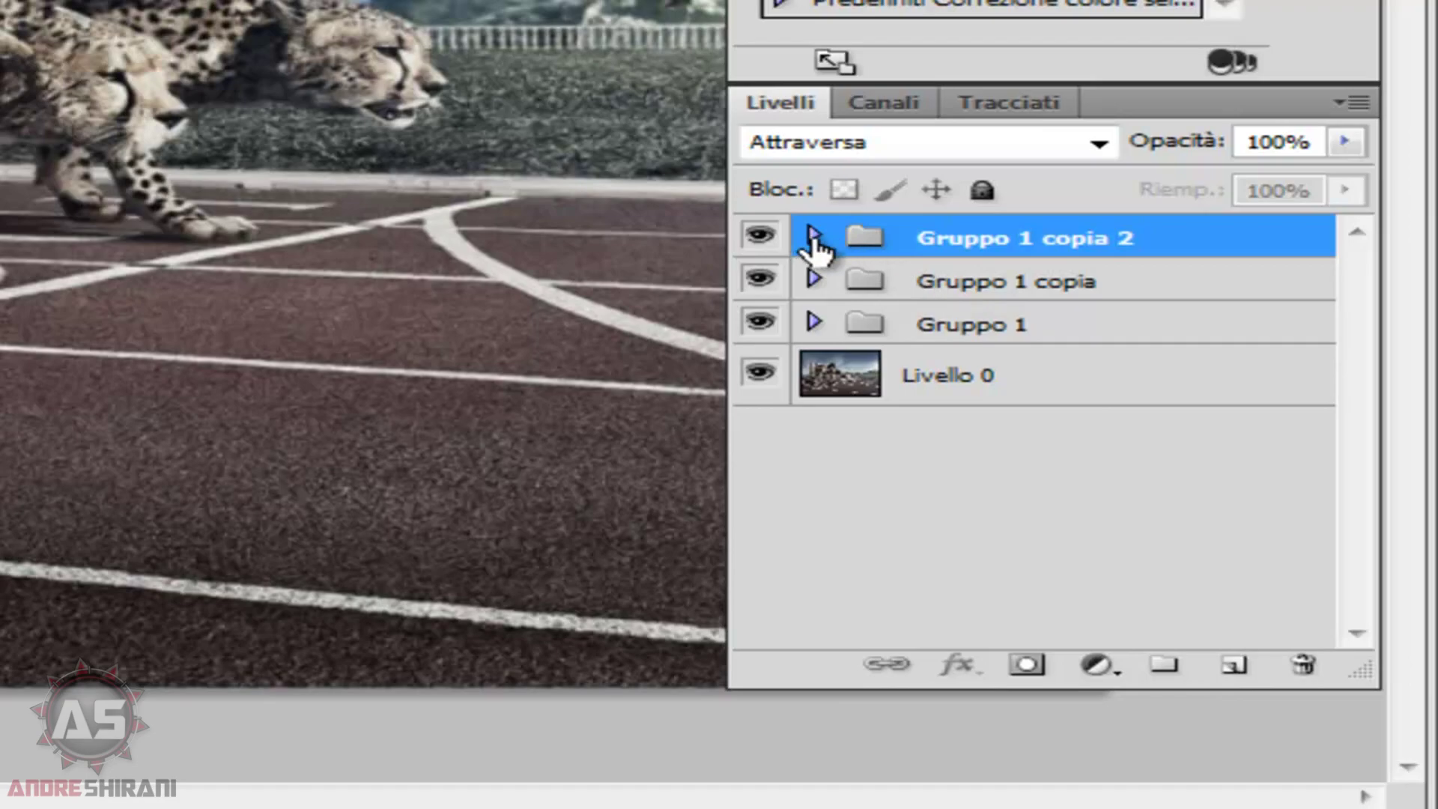
left_click(813, 237)
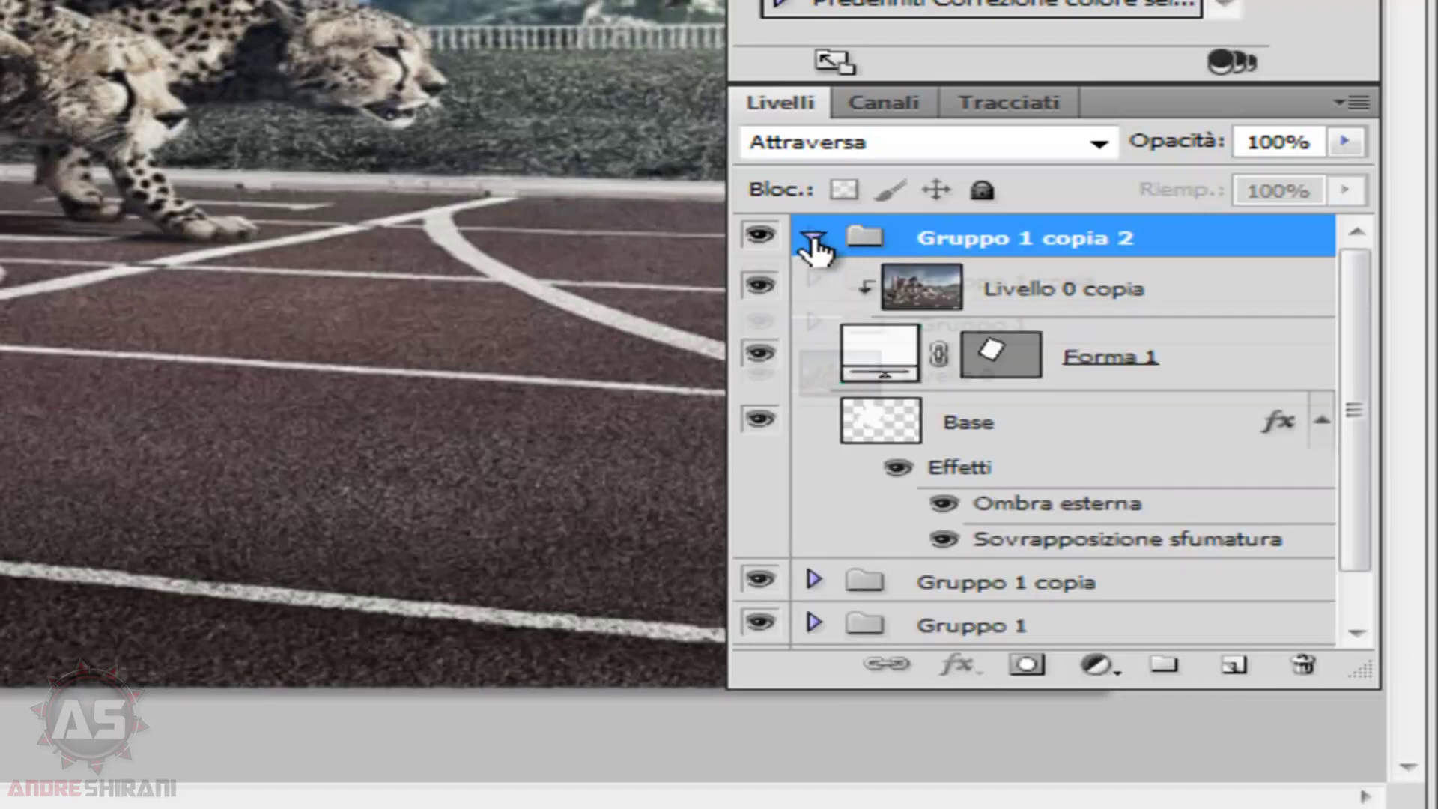
left_click(970, 429)
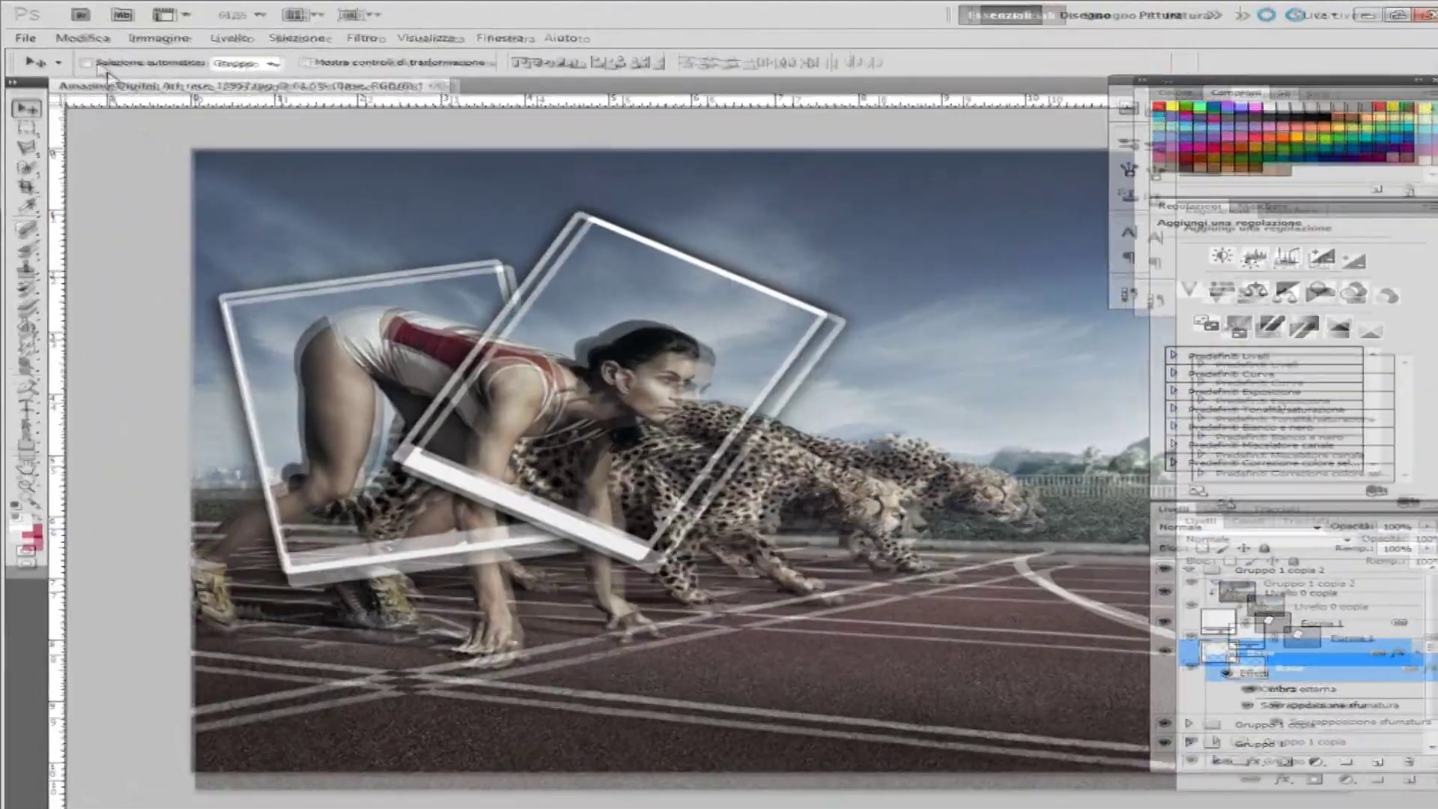
- Move the third frame down-right and rotate it counter-clockwise over a cheetah
left_click(102, 46)
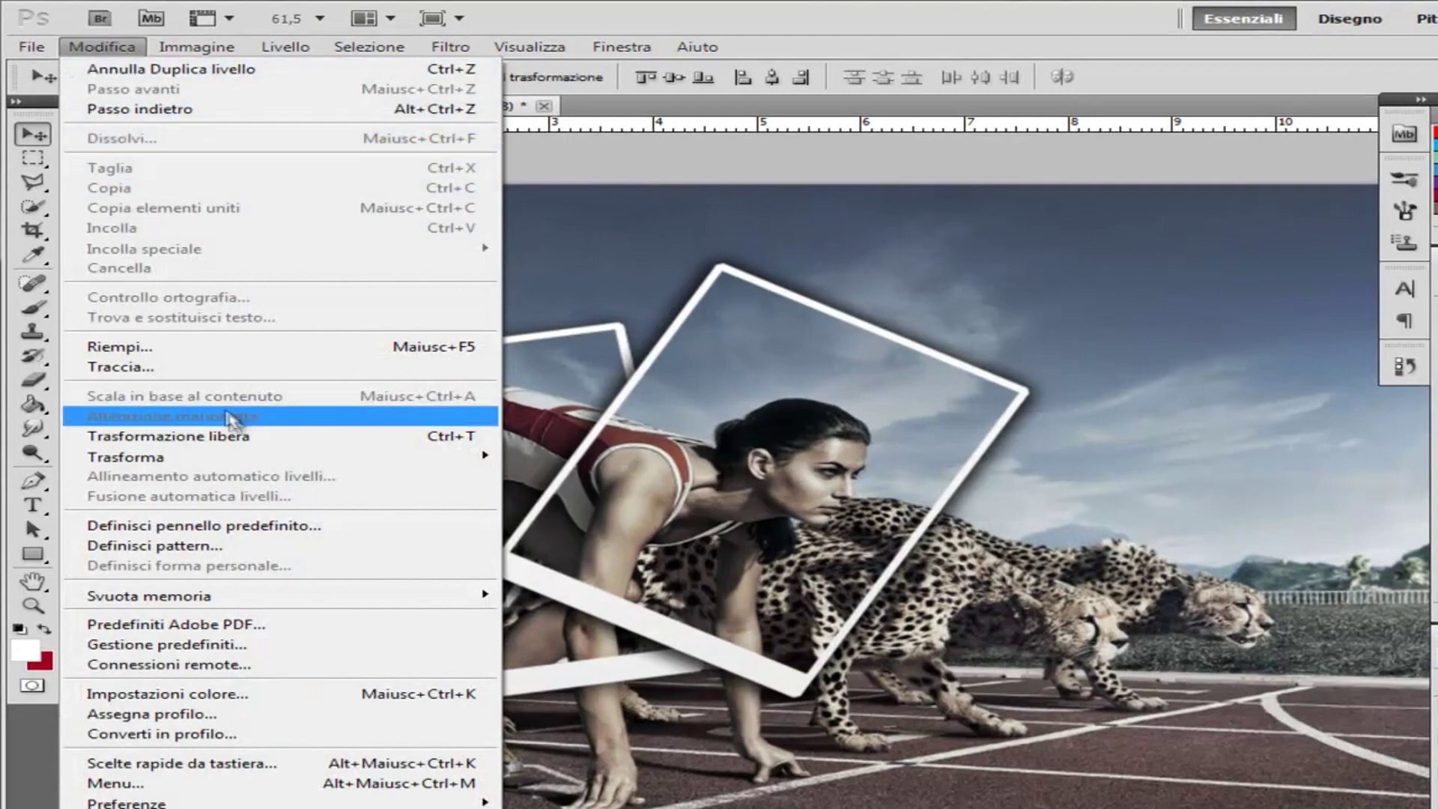
left_click(240, 437)
left_click_drag(635, 497, 863, 615)
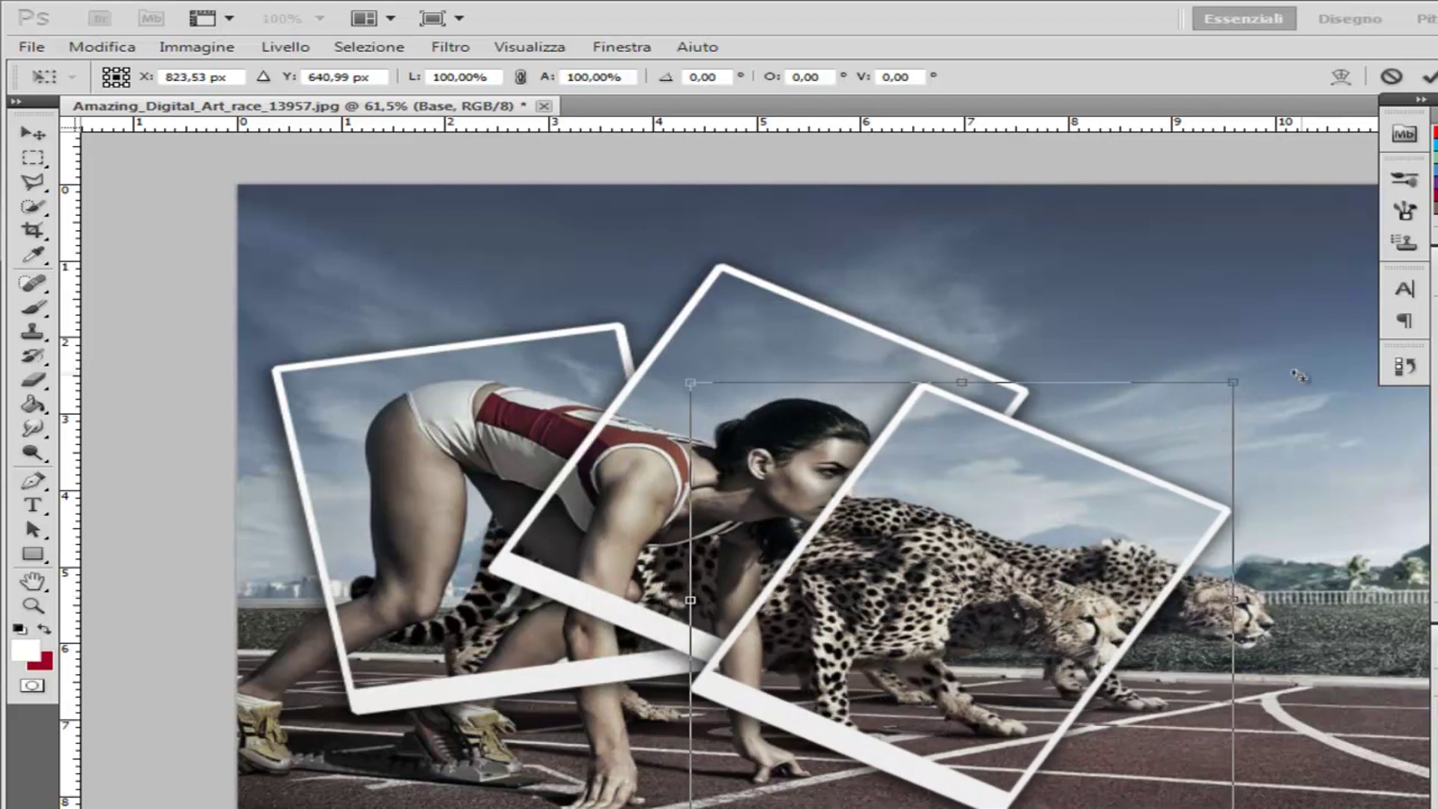
left_click_drag(1295, 370, 1056, 278)
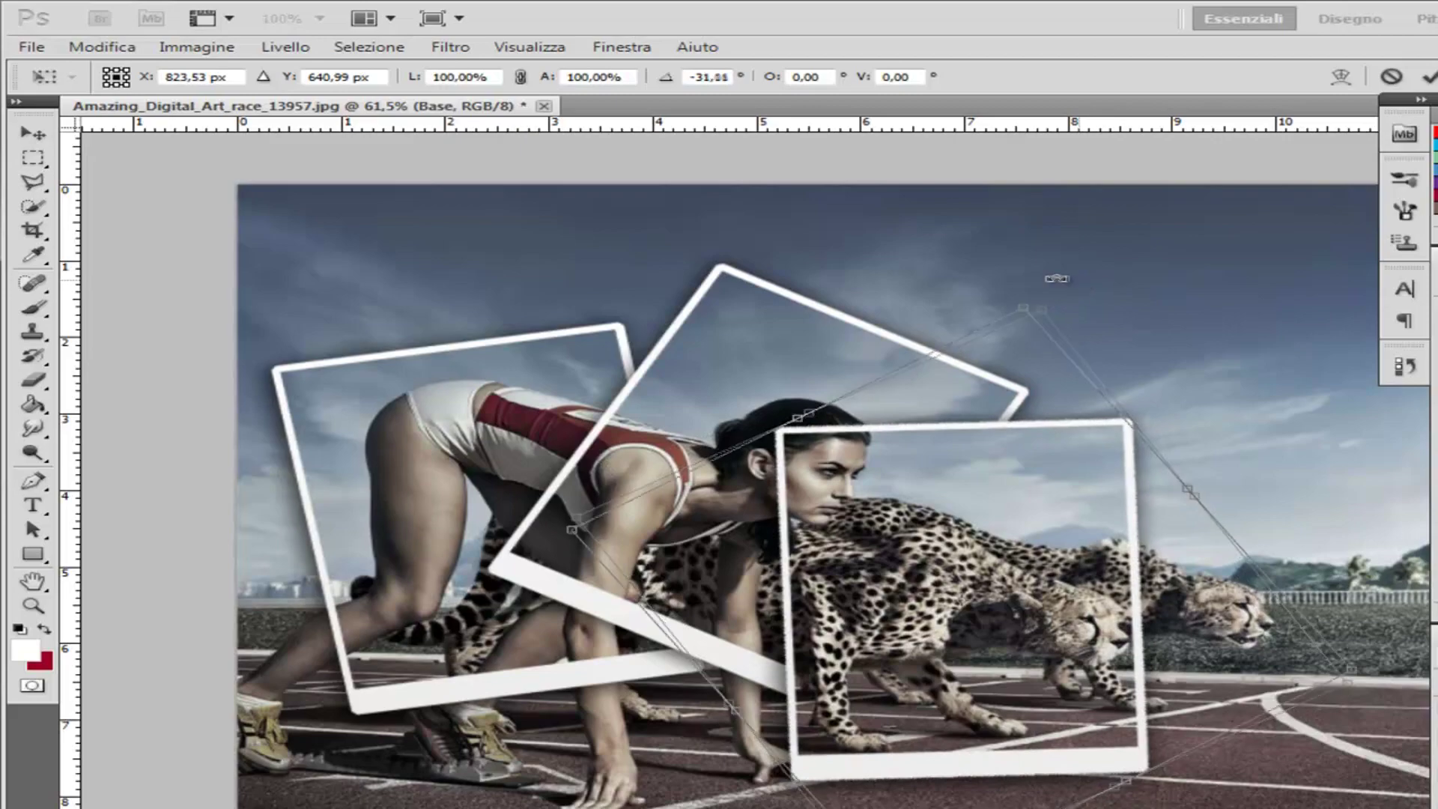
left_click_drag(1023, 452, 1006, 475)
left_click_drag(1016, 313, 1004, 310)
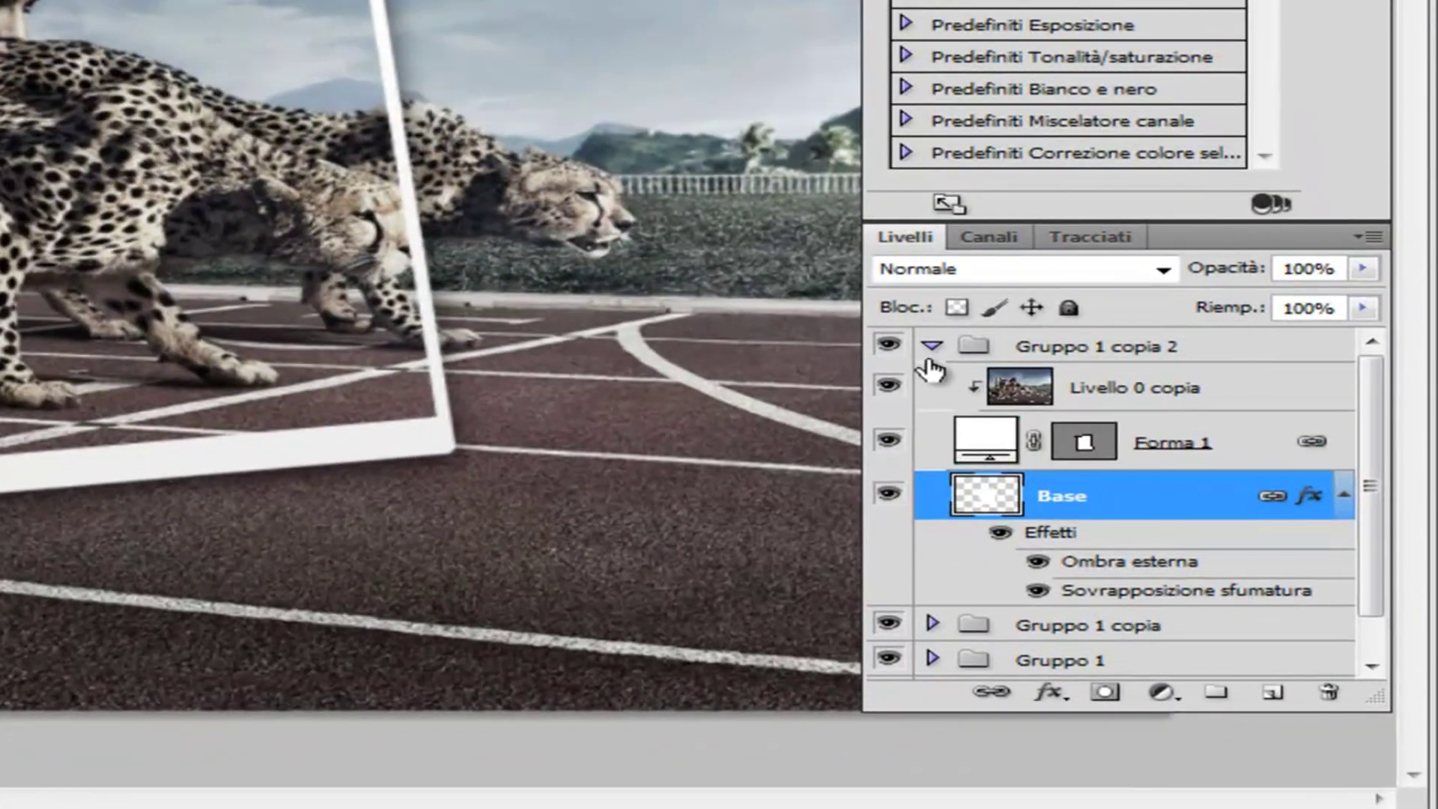
- Duplicate the group as Gruppo 1 copia 3, then cancel a trial transform
left_click(931, 348)
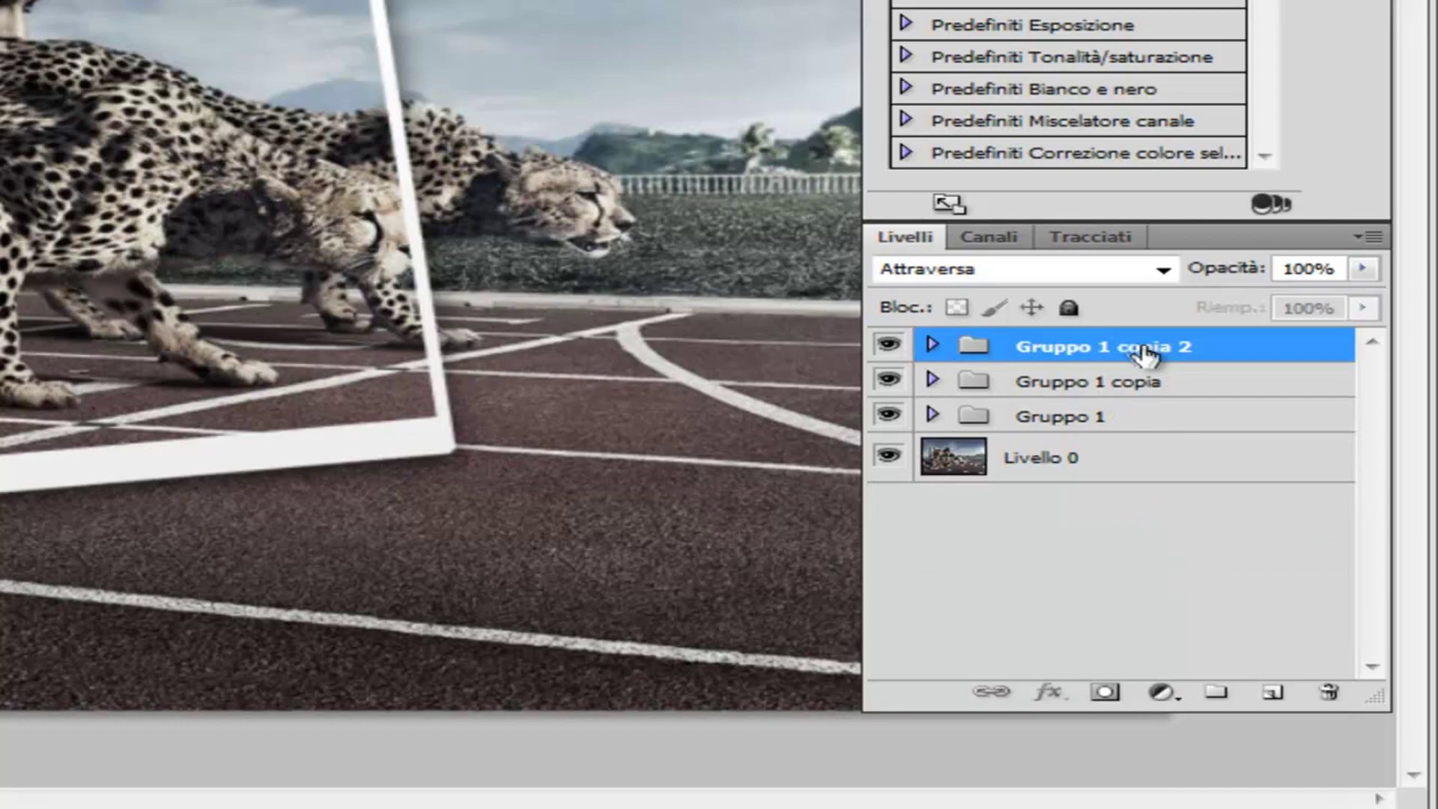
left_click_drag(1201, 358, 1277, 692)
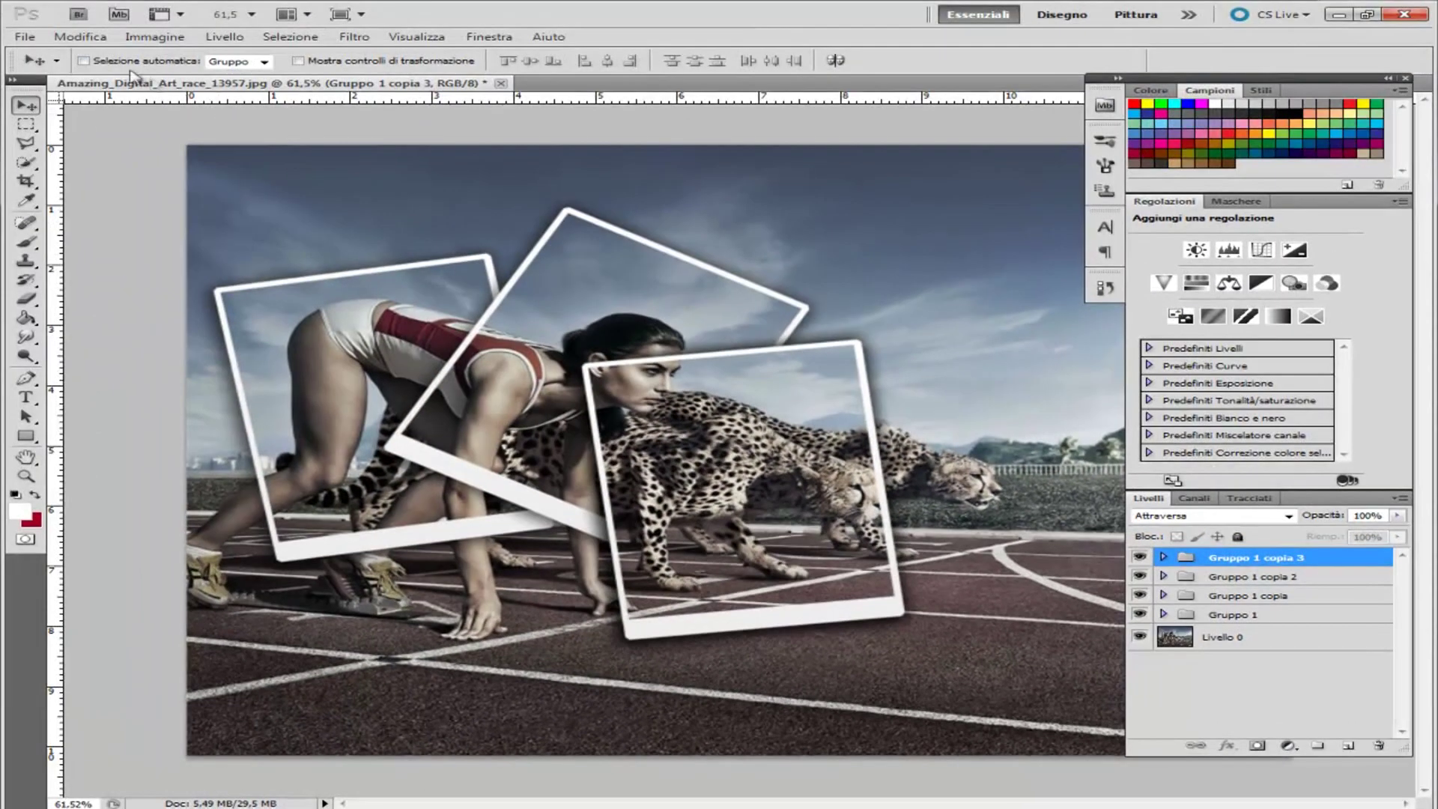
left_click(82, 39)
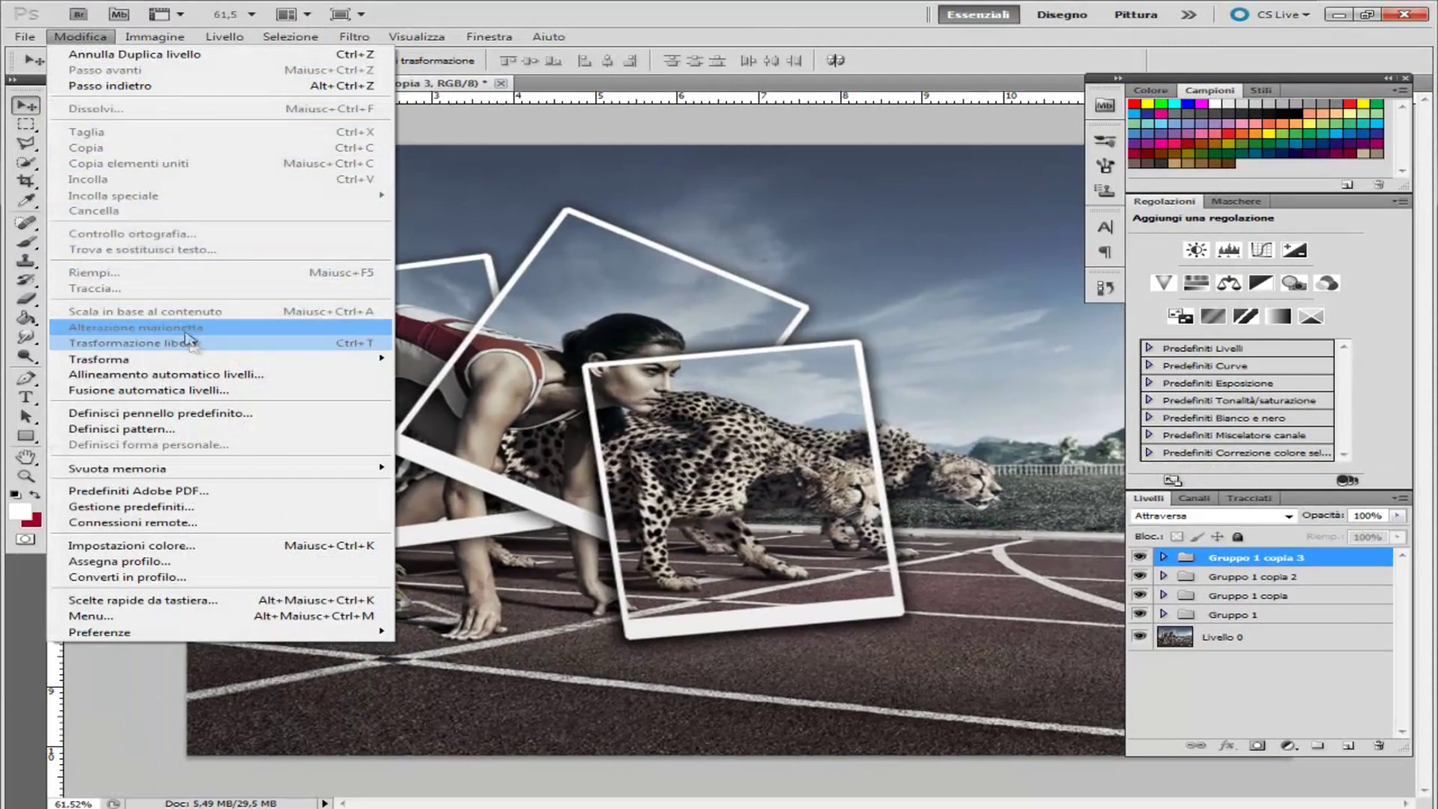
left_click(296, 343)
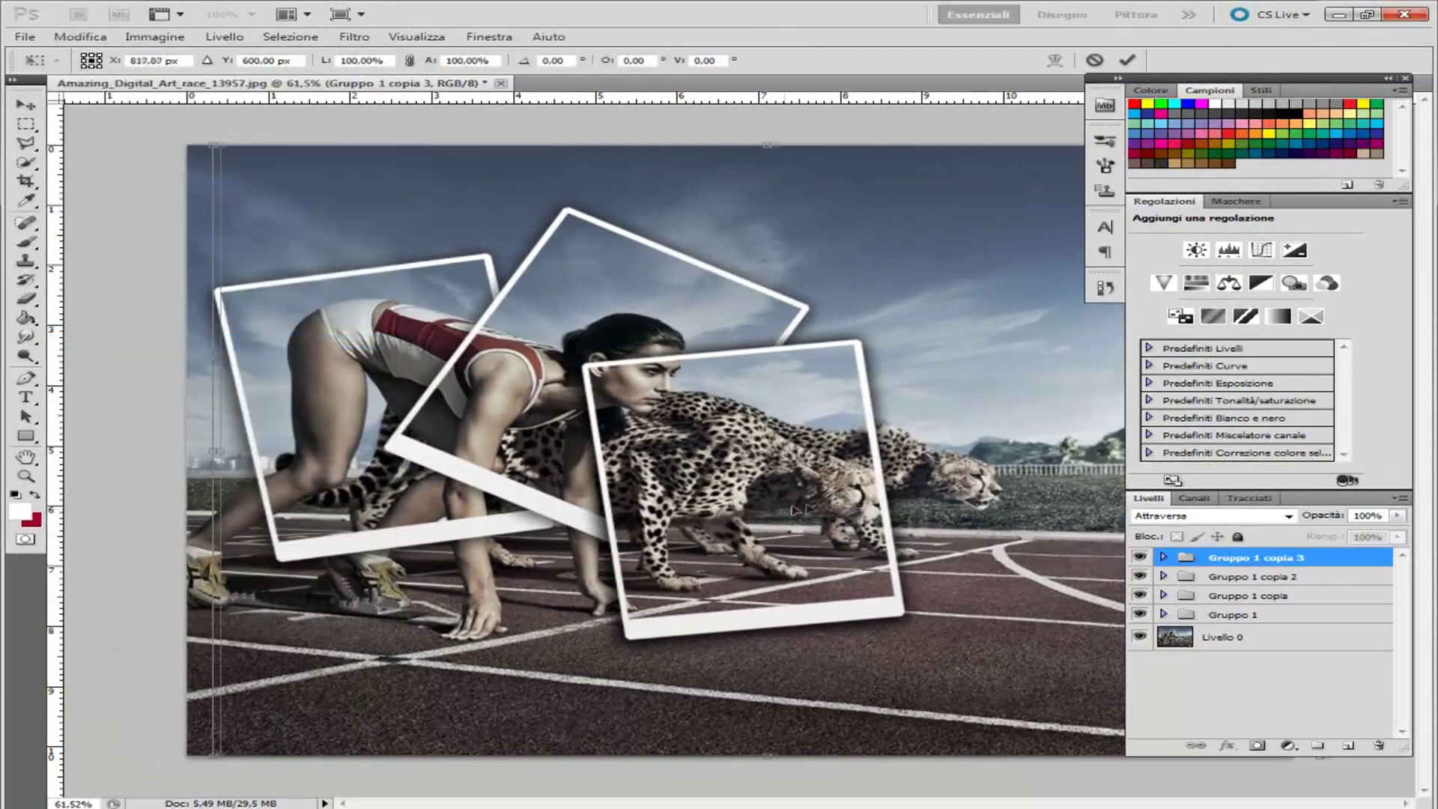
left_click_drag(764, 513, 839, 500)
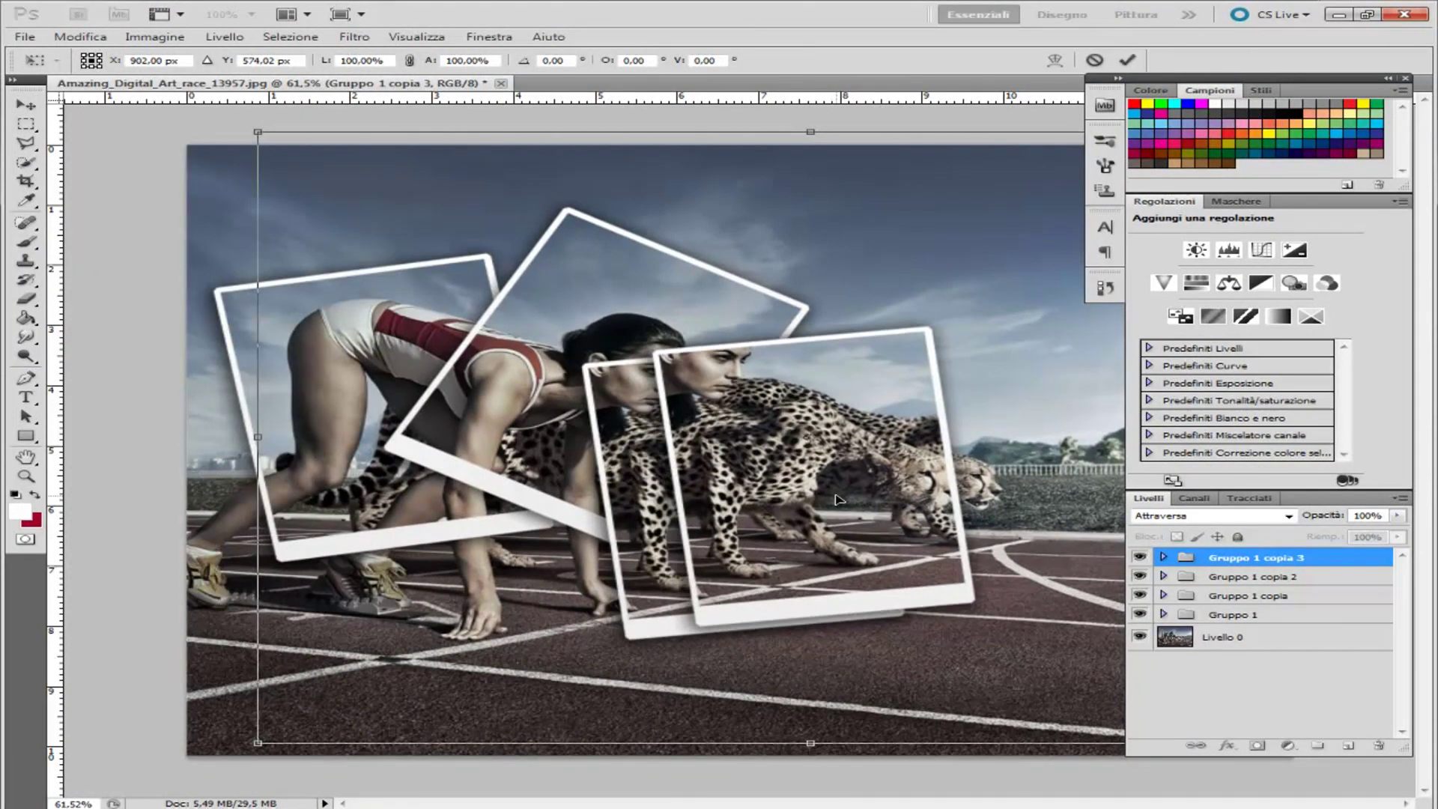
key("ctrl+z")
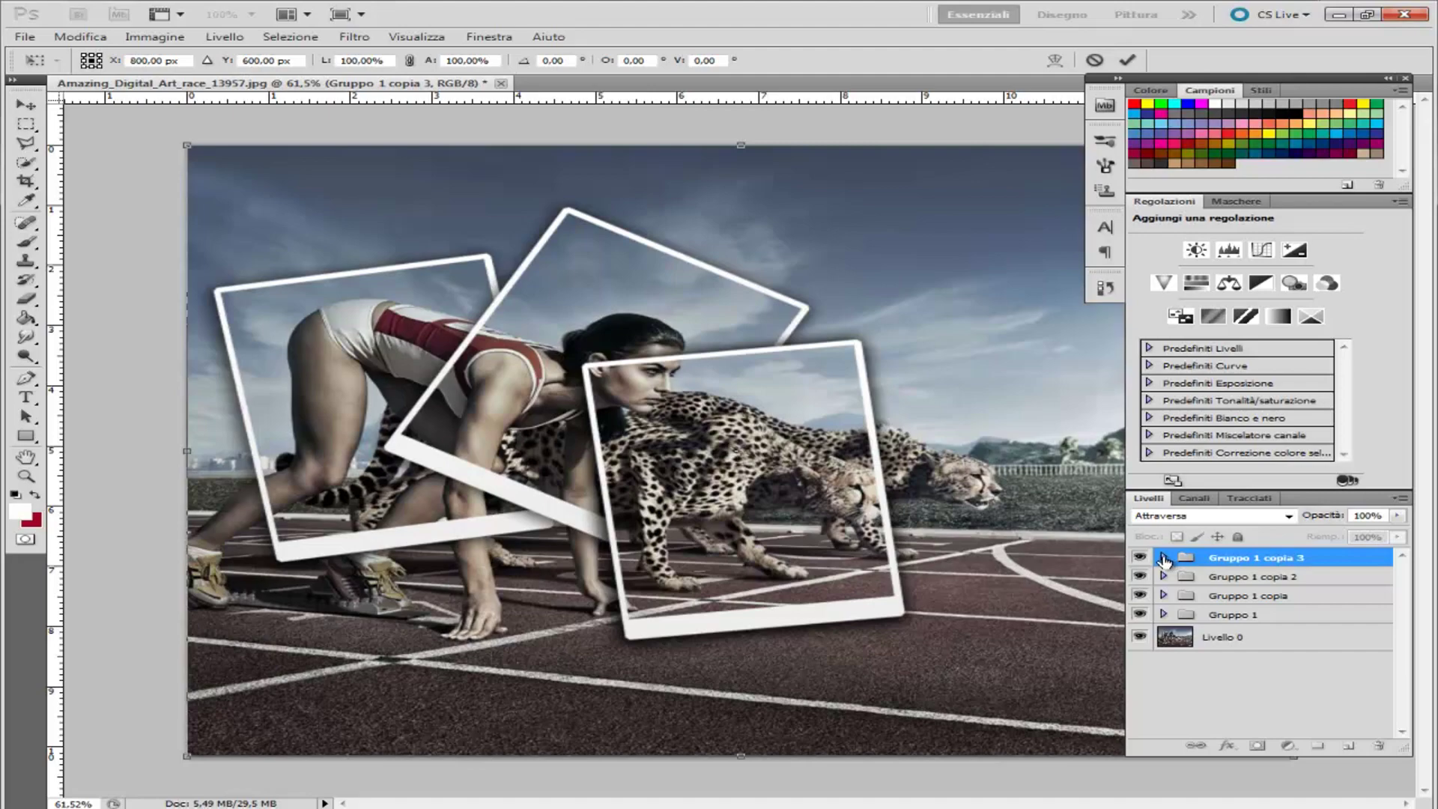
key("Return")
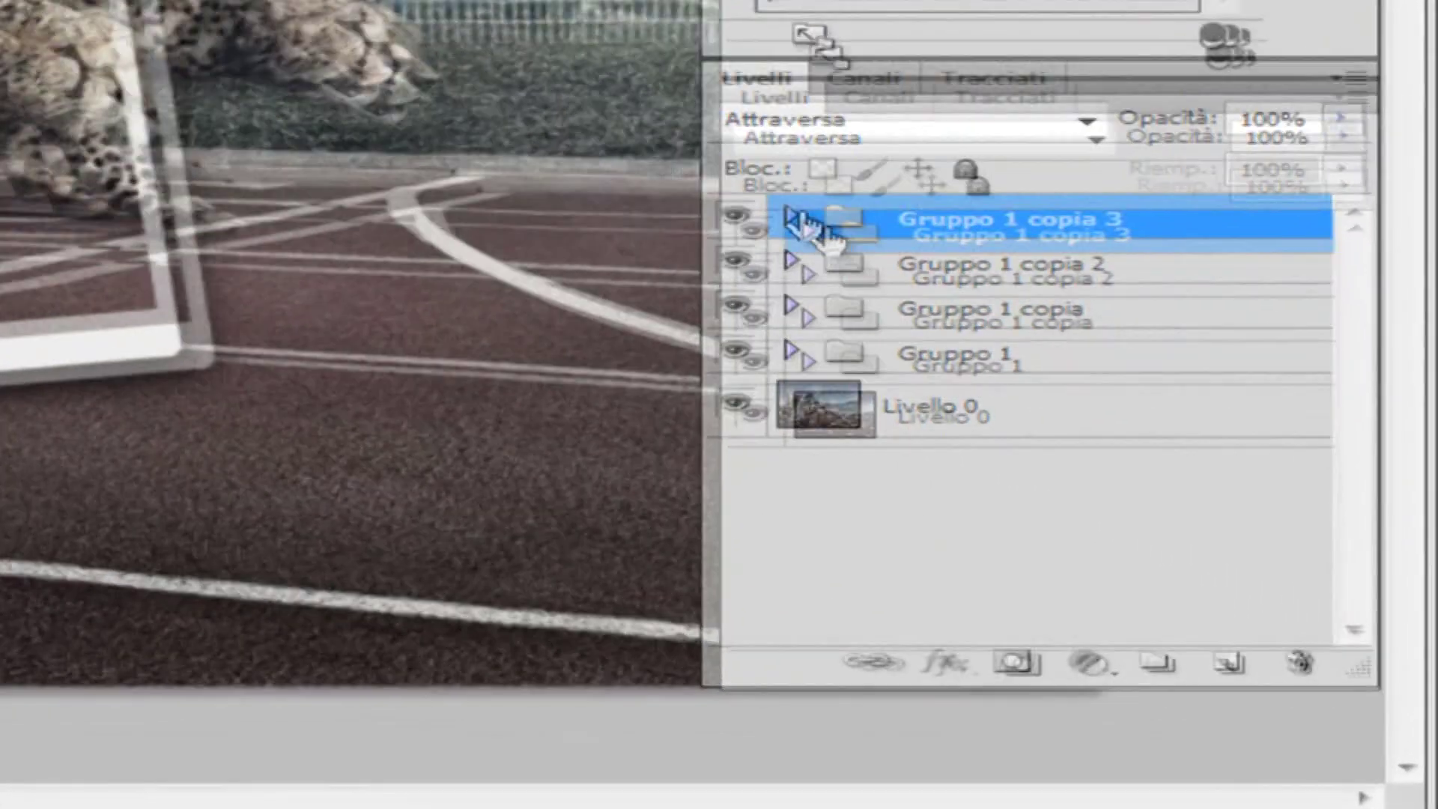
- Move the fourth frame from Gruppo 1 copia 3 to the right of the image
left_click(793, 219)
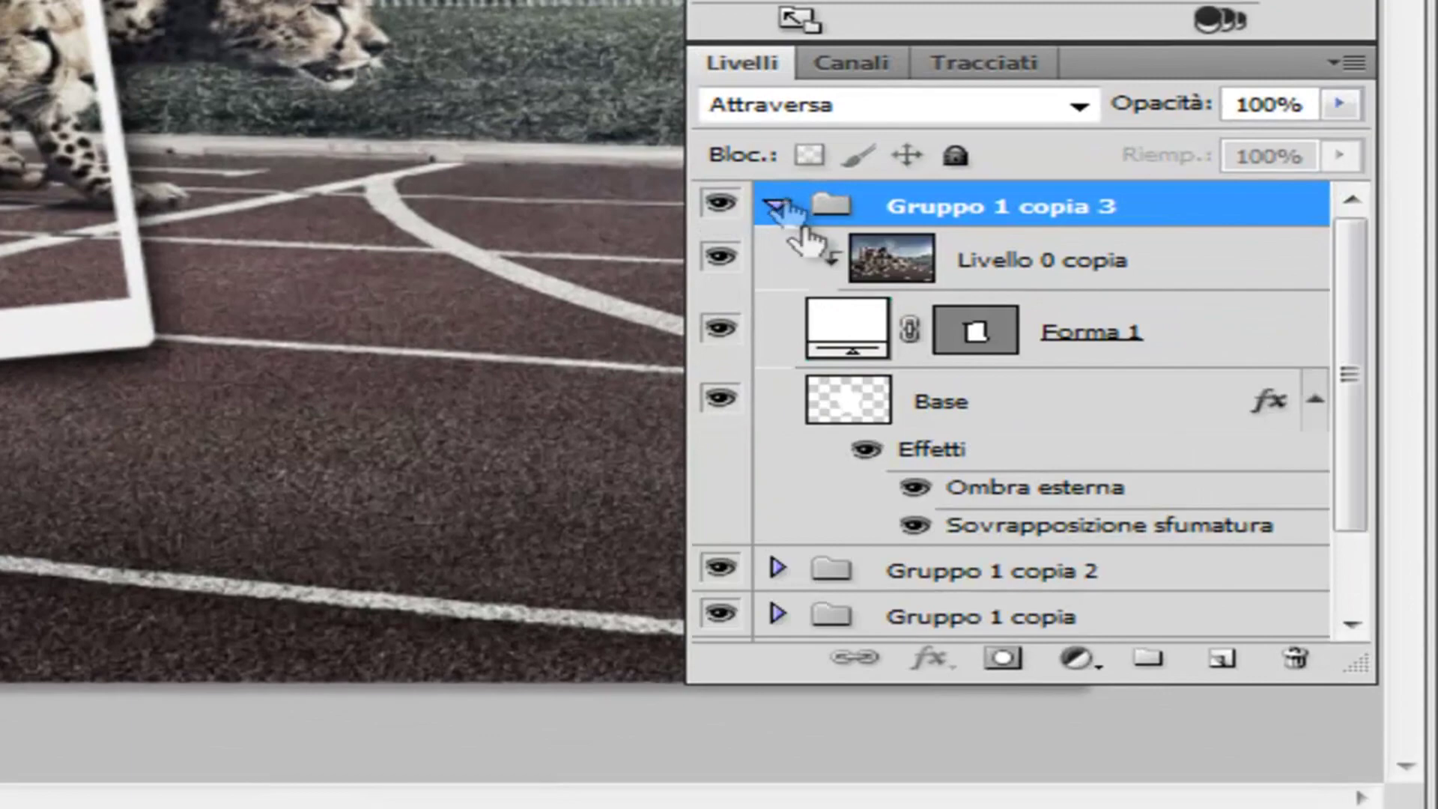
left_click(957, 406)
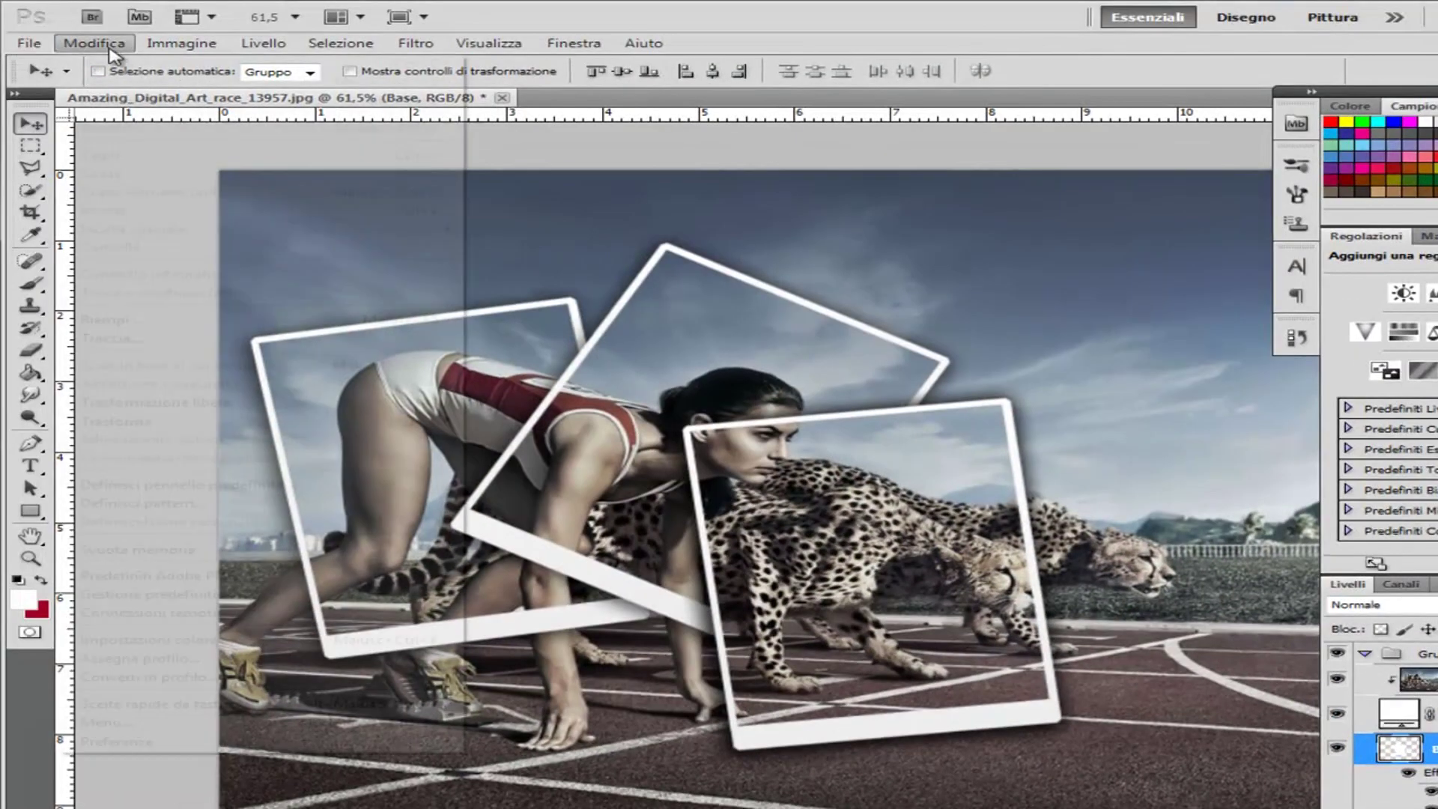
left_click(97, 42)
left_click(250, 401)
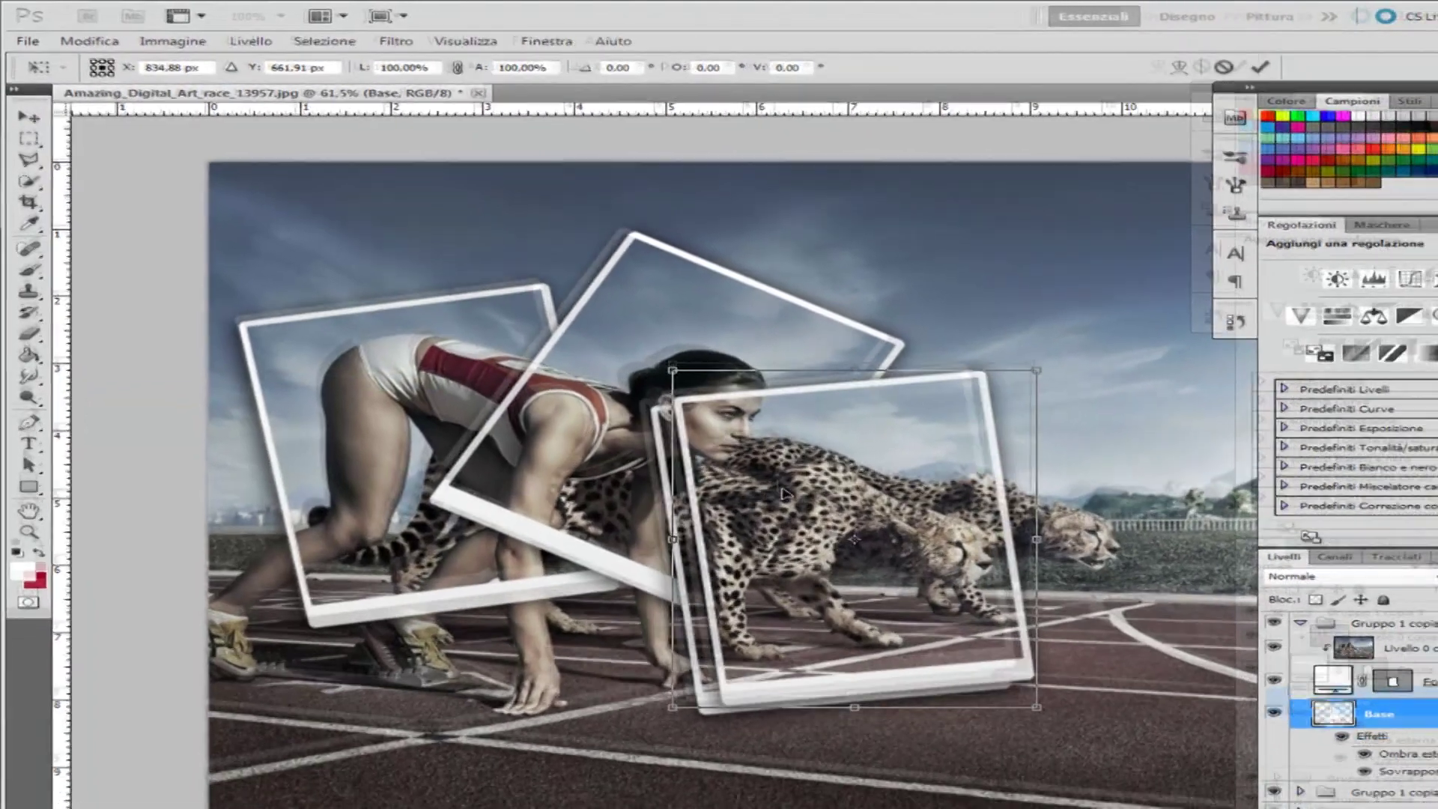
left_click_drag(884, 513, 991, 476)
left_click_drag(844, 405, 857, 404)
scroll(1009, 391, "down", 1)
- Tilt the fourth frame about 14.5° clockwise over the cheetahs, apply, and collapse its group
left_click_drag(1049, 321, 1095, 402)
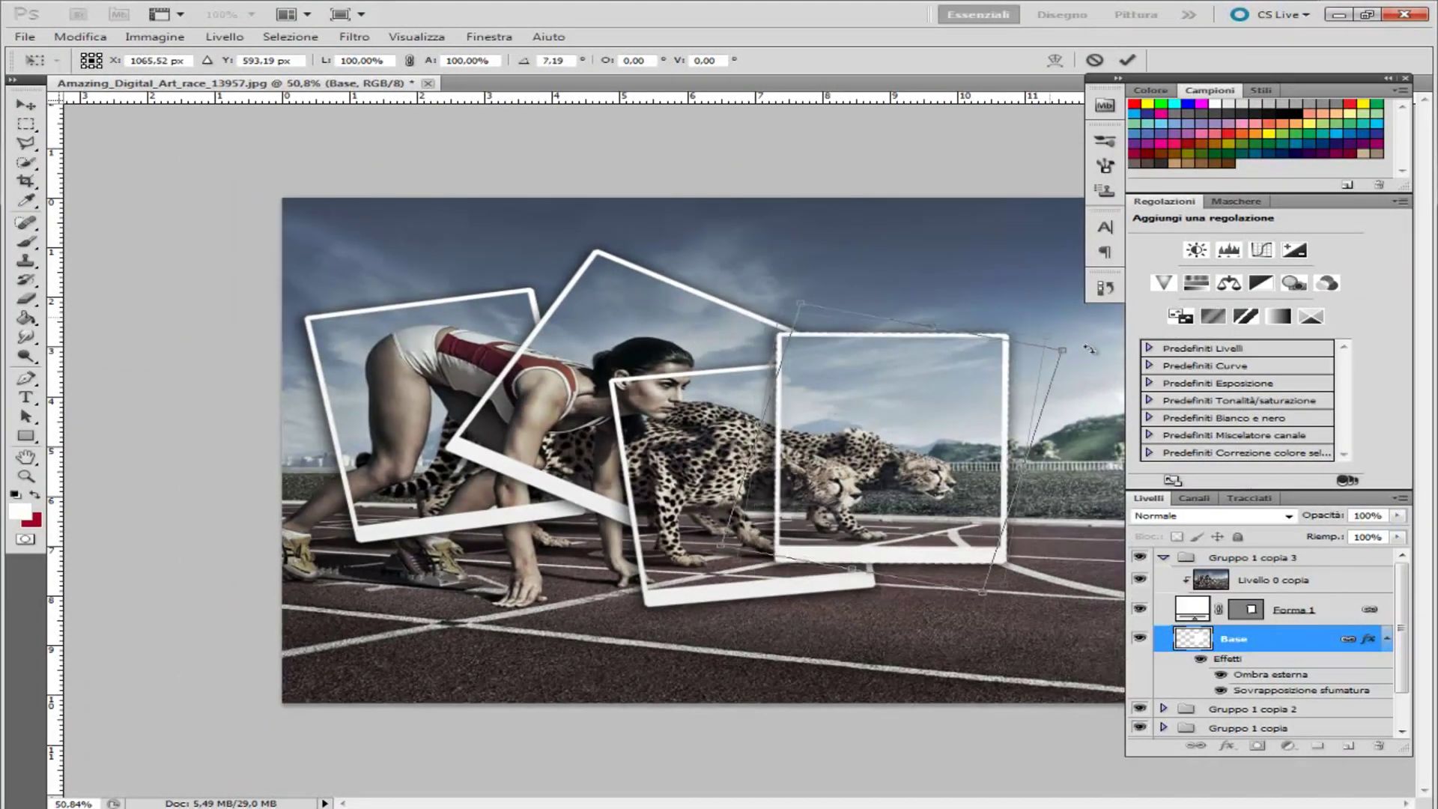
left_click_drag(924, 421, 924, 401)
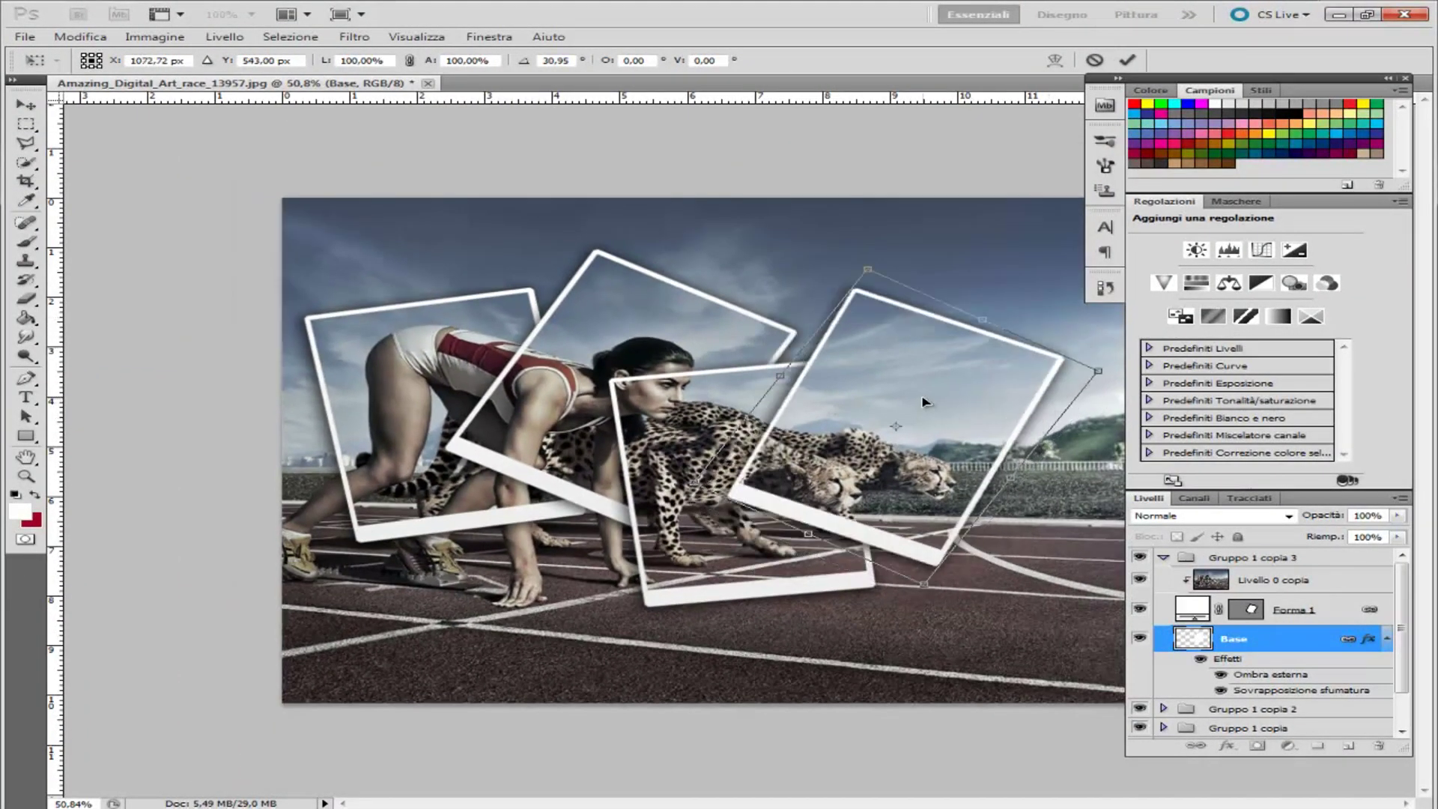
mouse_move(1112, 370)
left_mouse_down()
mouse_move(964, 282)
mouse_move(1032, 344)
left_mouse_up()
left_click_drag(947, 394, 961, 362)
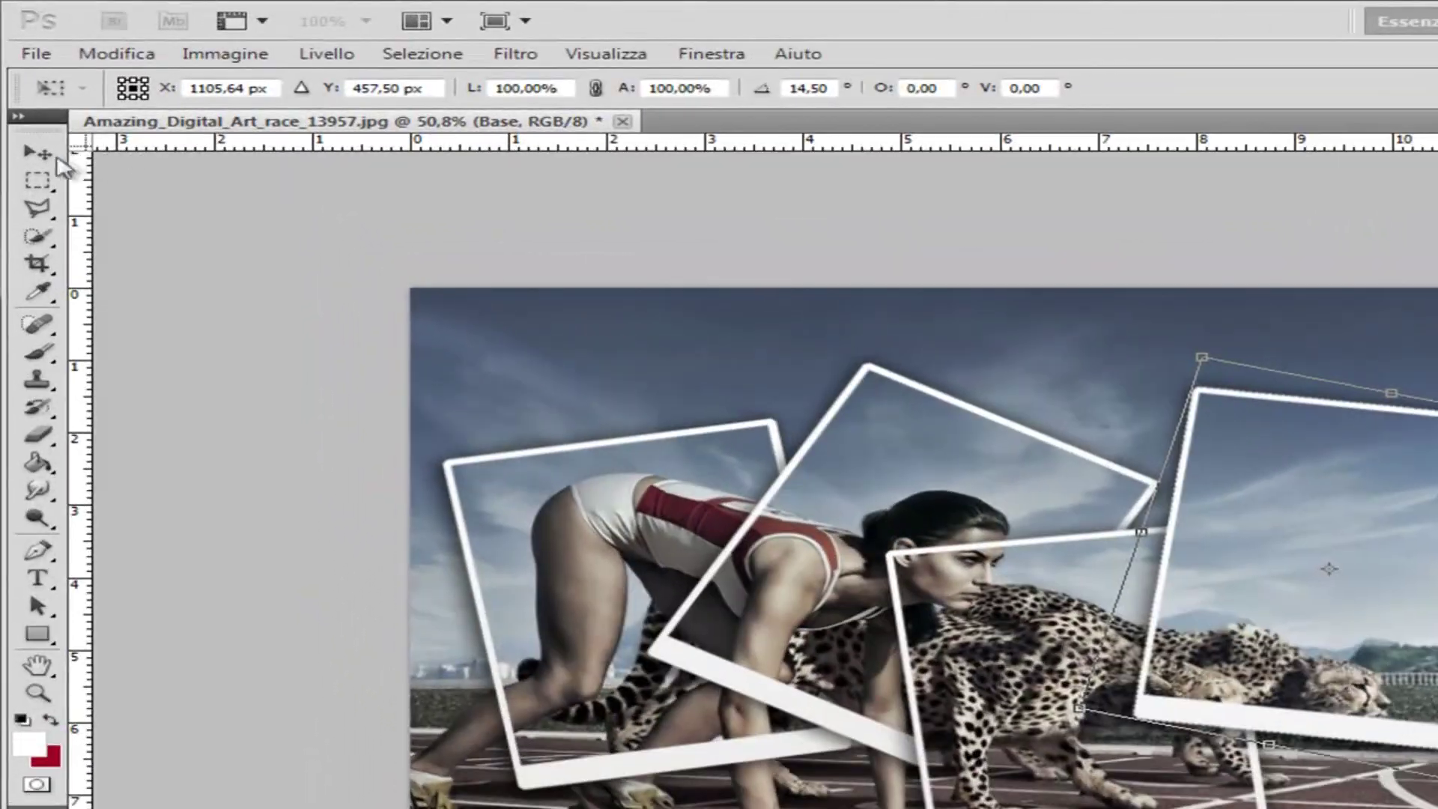
left_click(29, 105)
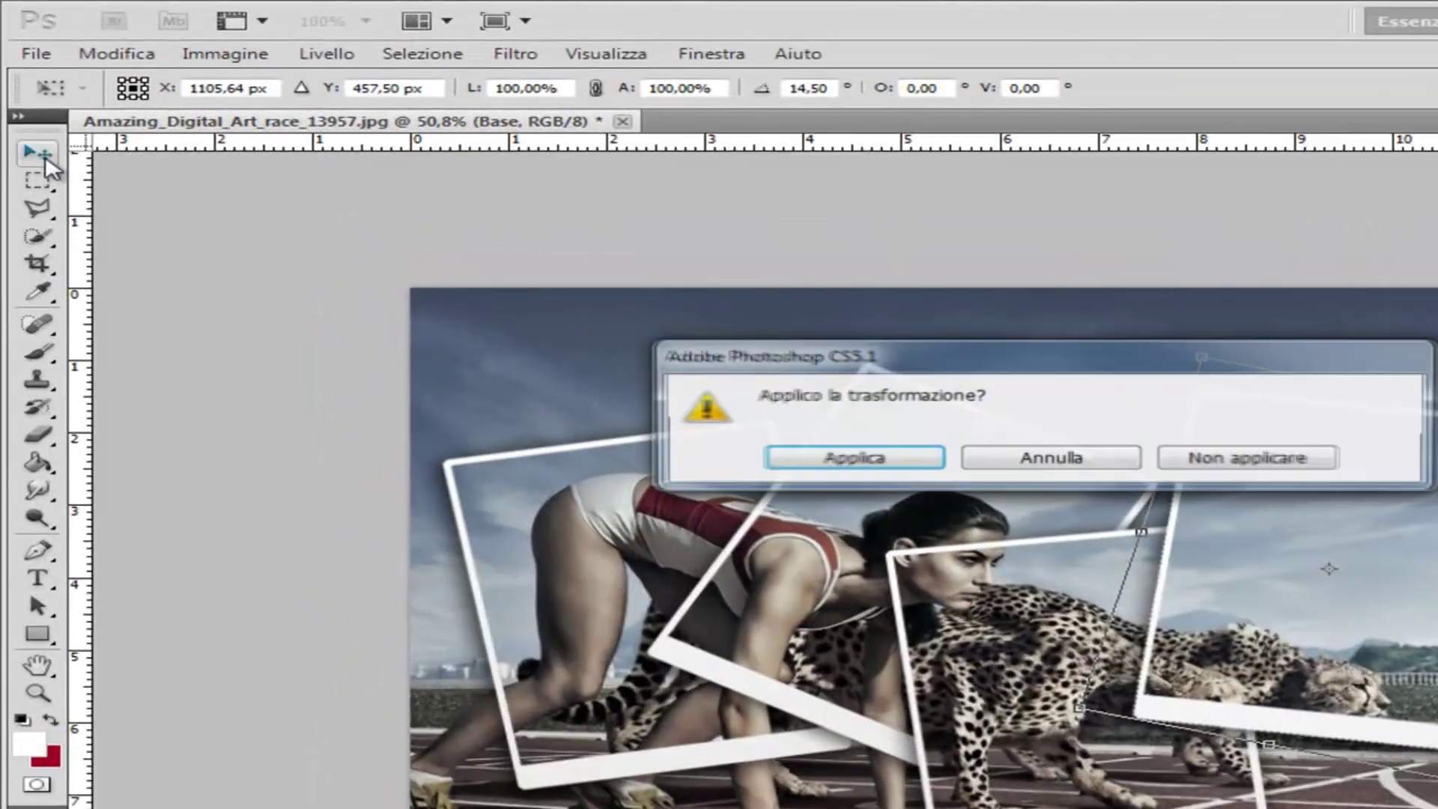
left_click(855, 456)
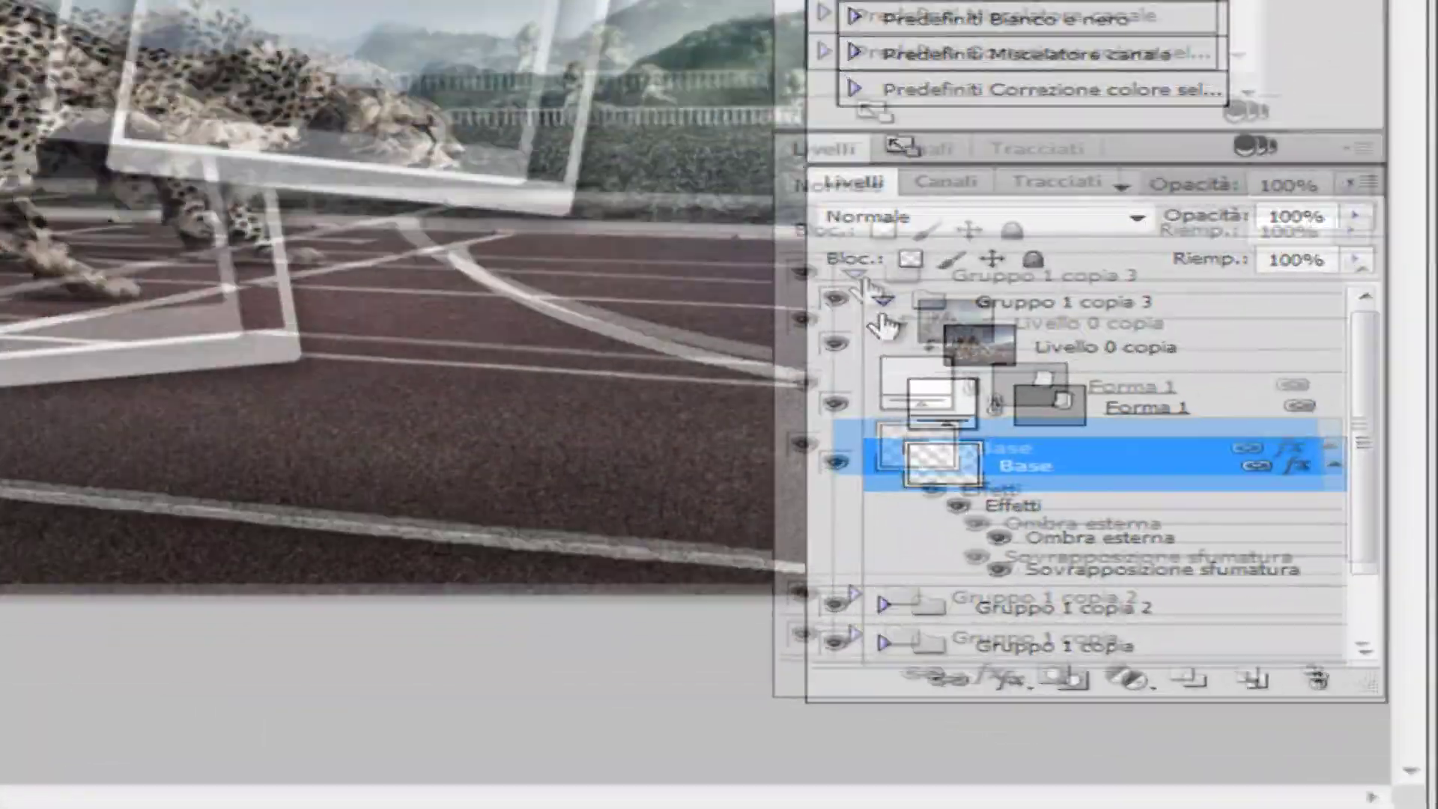
left_click(806, 230)
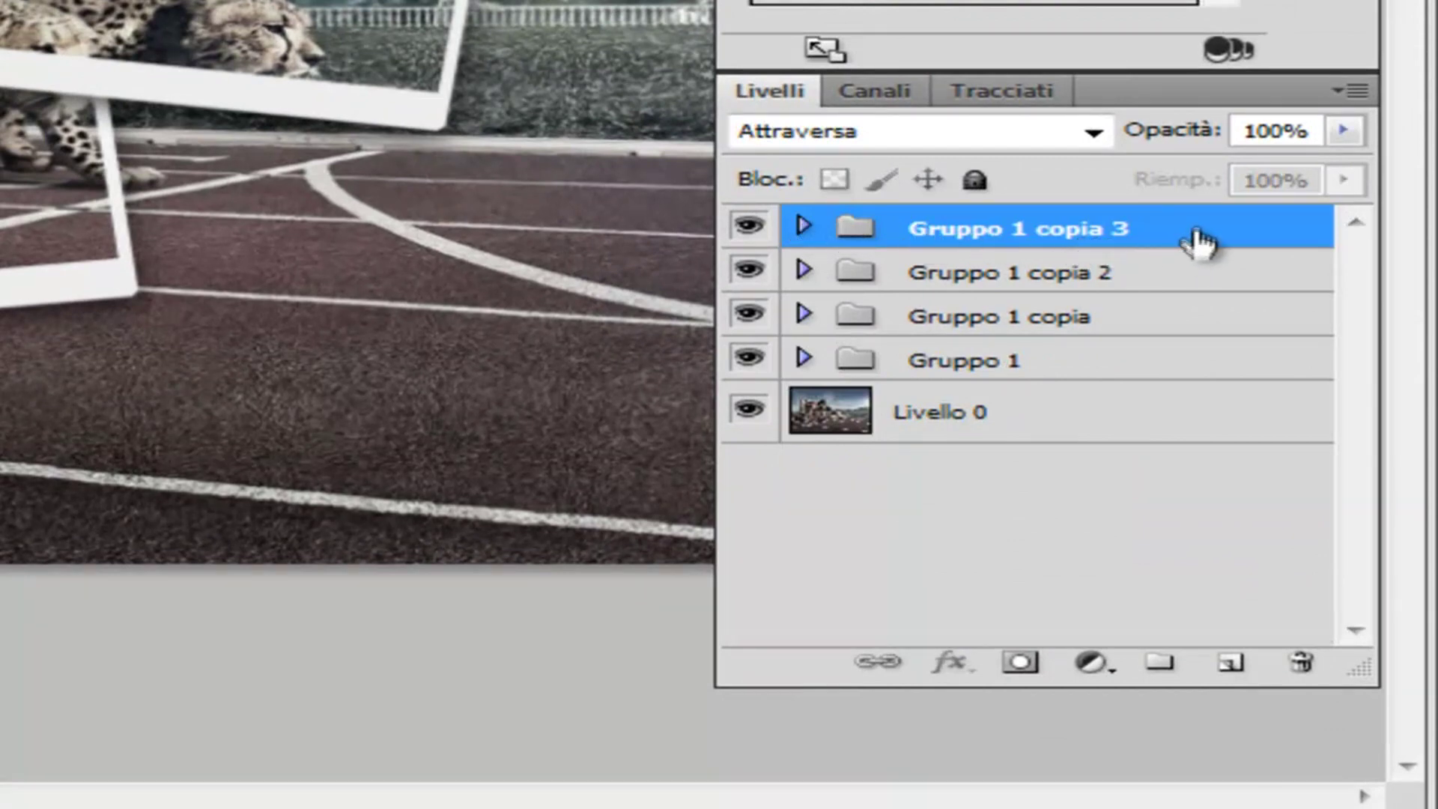
- Duplicate the frame group as Gruppo 1 copia 4 and expand it
left_click_drag(1197, 238, 1236, 653)
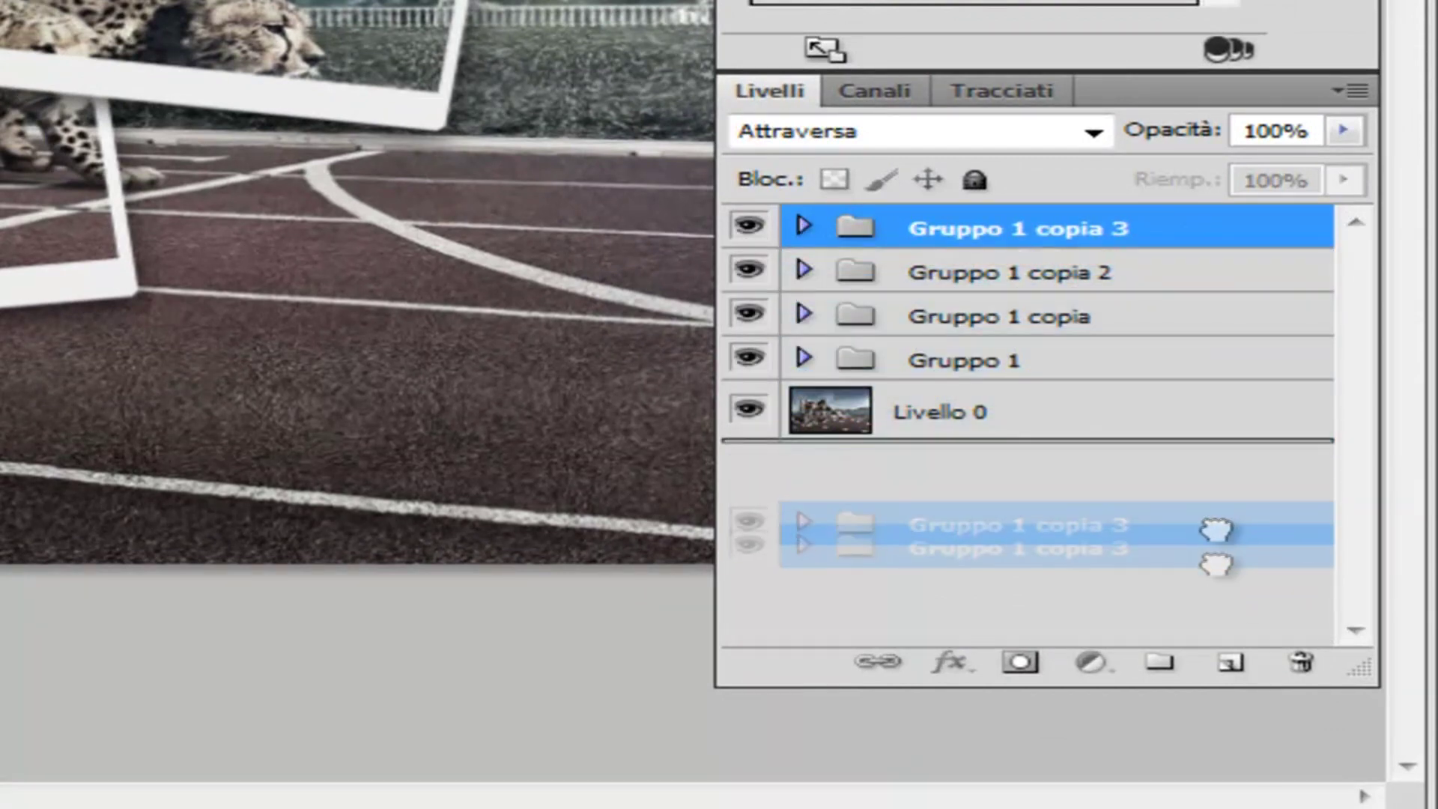
left_click_drag(1236, 653, 1236, 660)
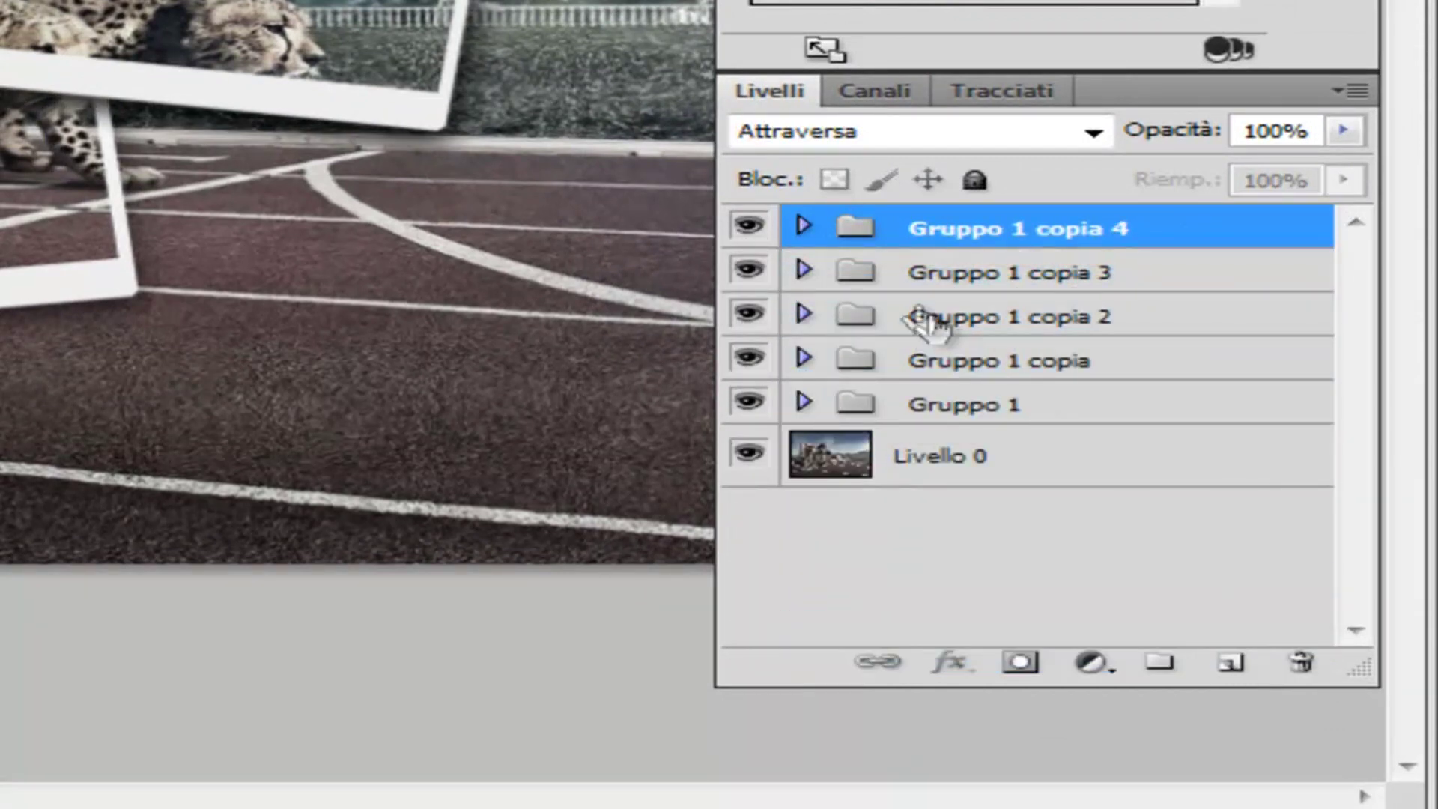
left_click(804, 226)
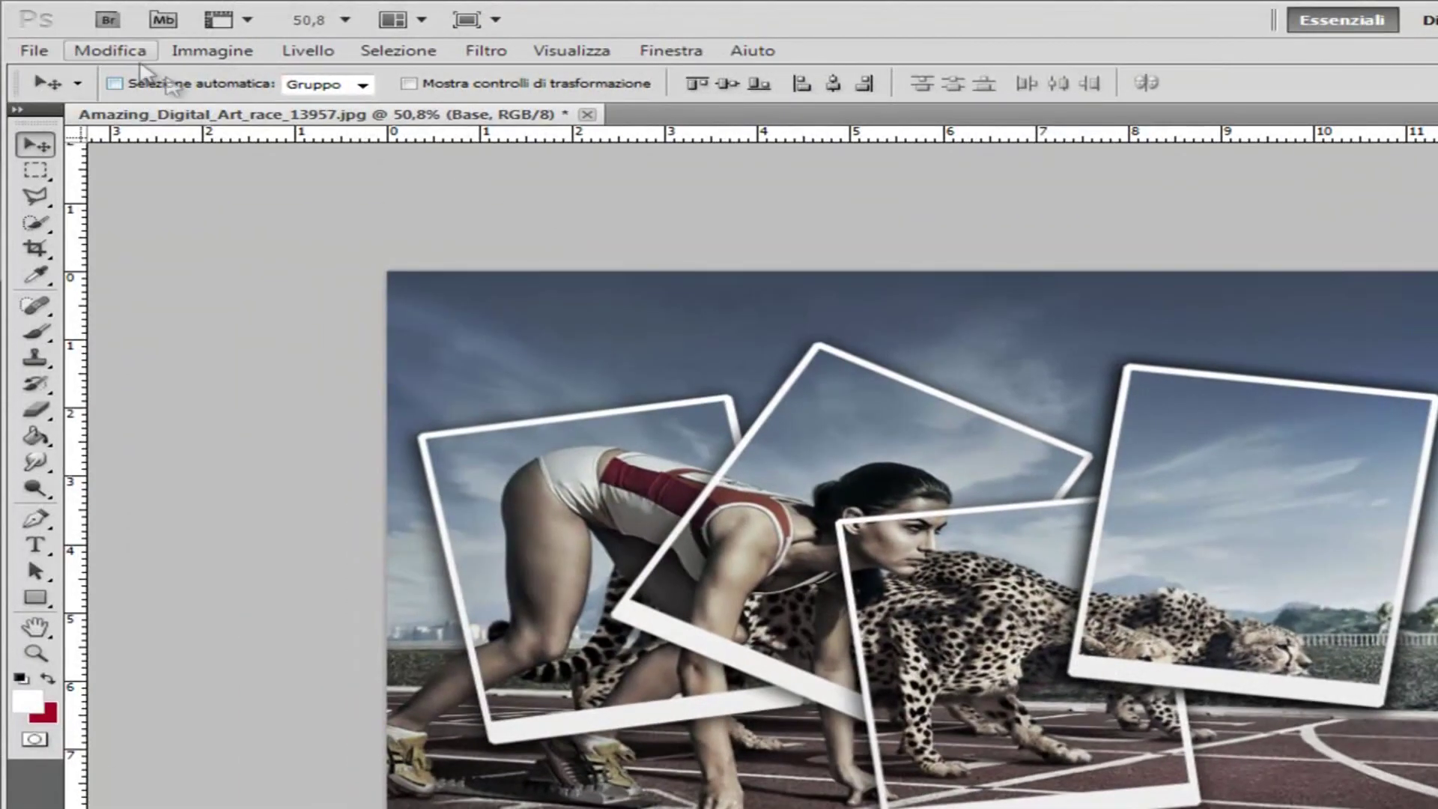
- Rotate the fifth frame about 29° counter-clockwise, place it lower right, and apply
left_click(131, 51)
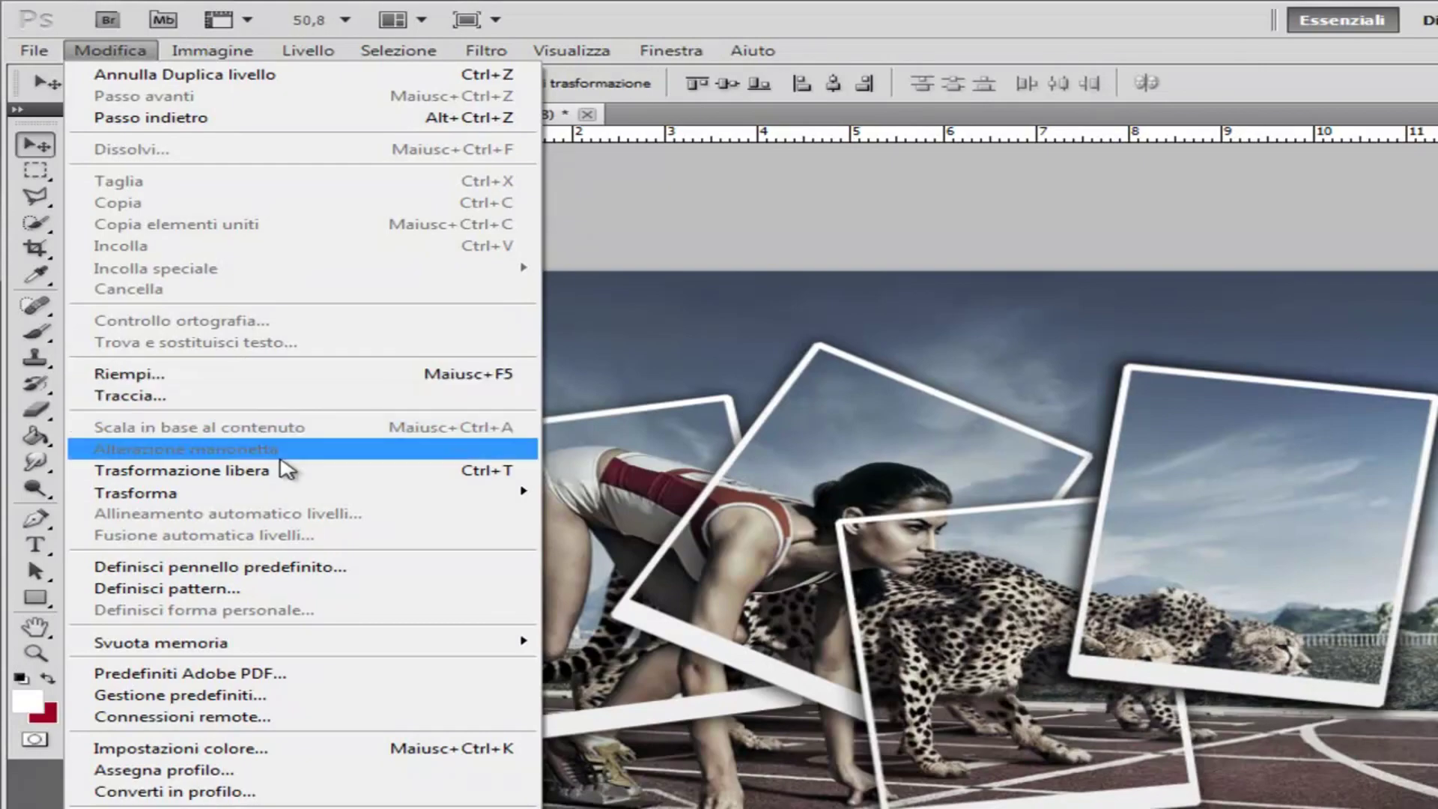
left_click(286, 469)
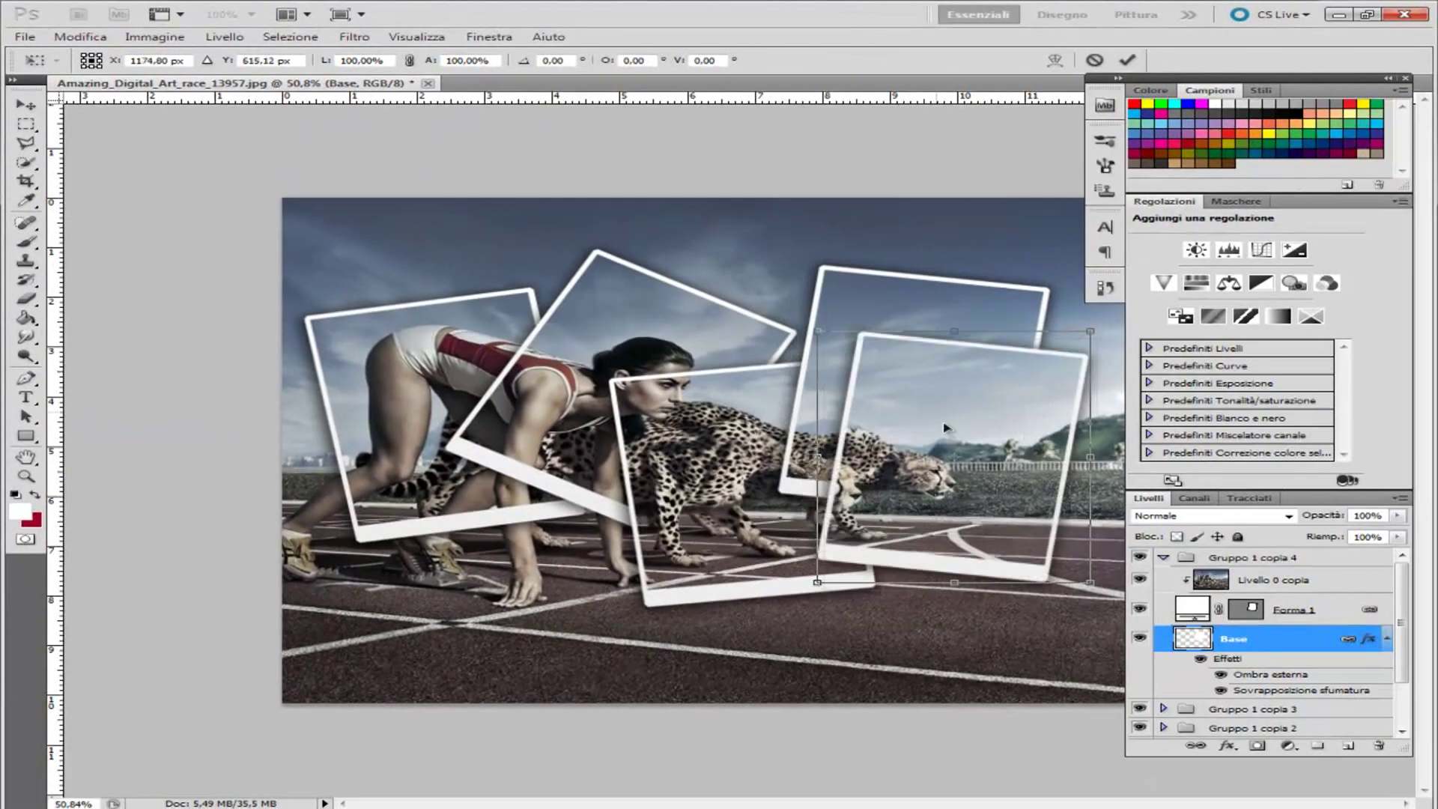
left_click_drag(946, 428, 986, 474)
scroll(986, 474, "down", 2)
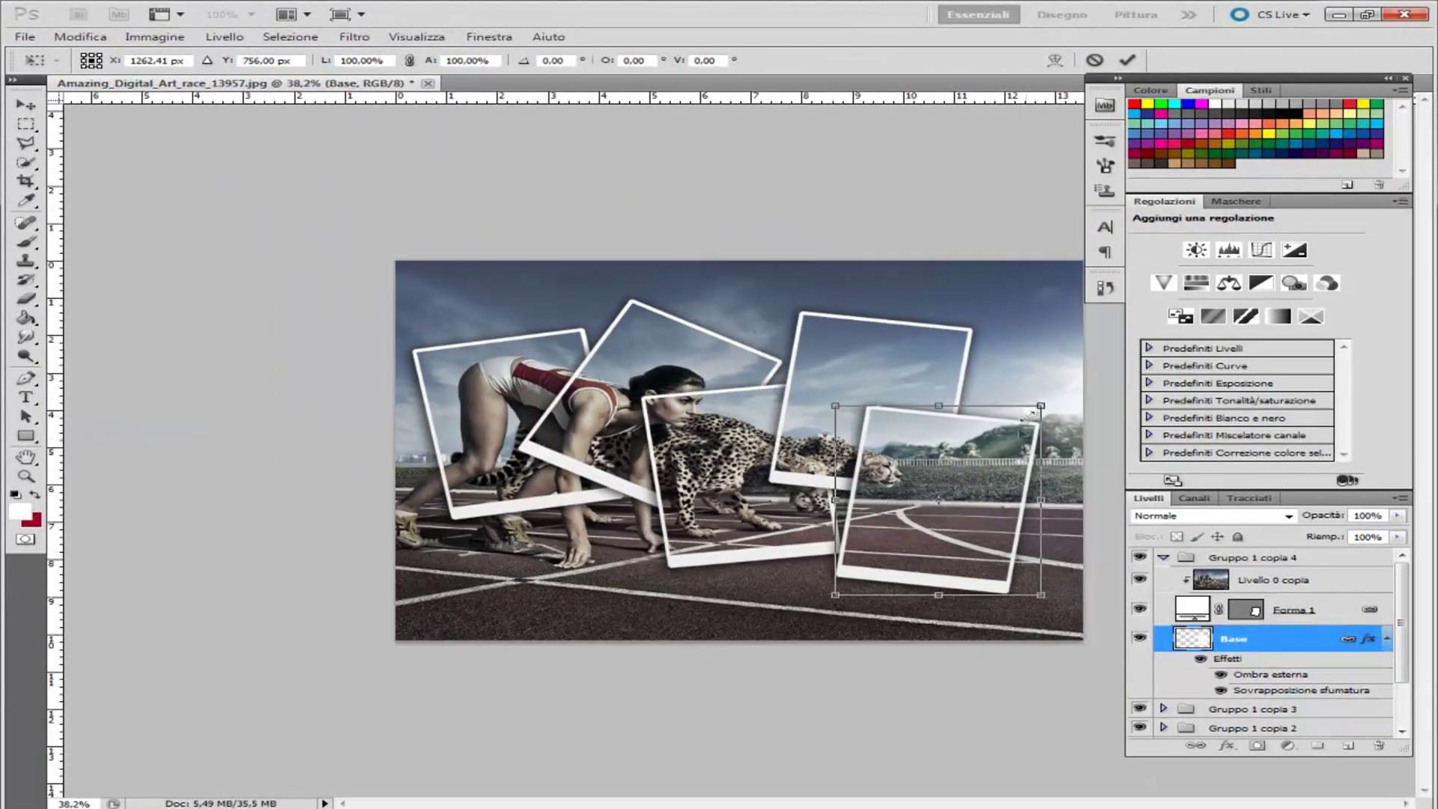
mouse_move(1057, 400)
left_mouse_down()
mouse_move(1028, 381)
mouse_move(1115, 443)
mouse_move(1038, 399)
left_mouse_up()
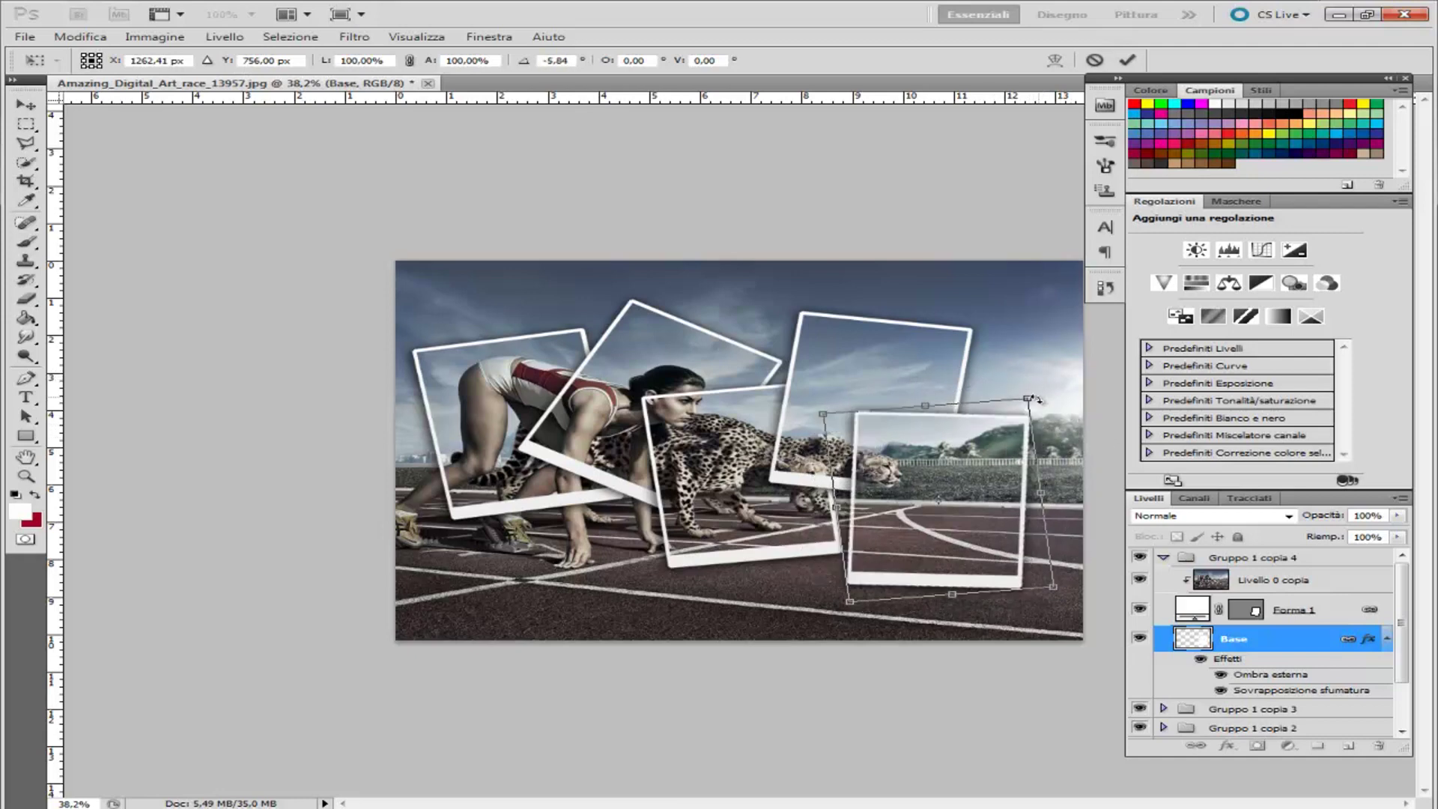
left_click_drag(1016, 457, 1030, 449)
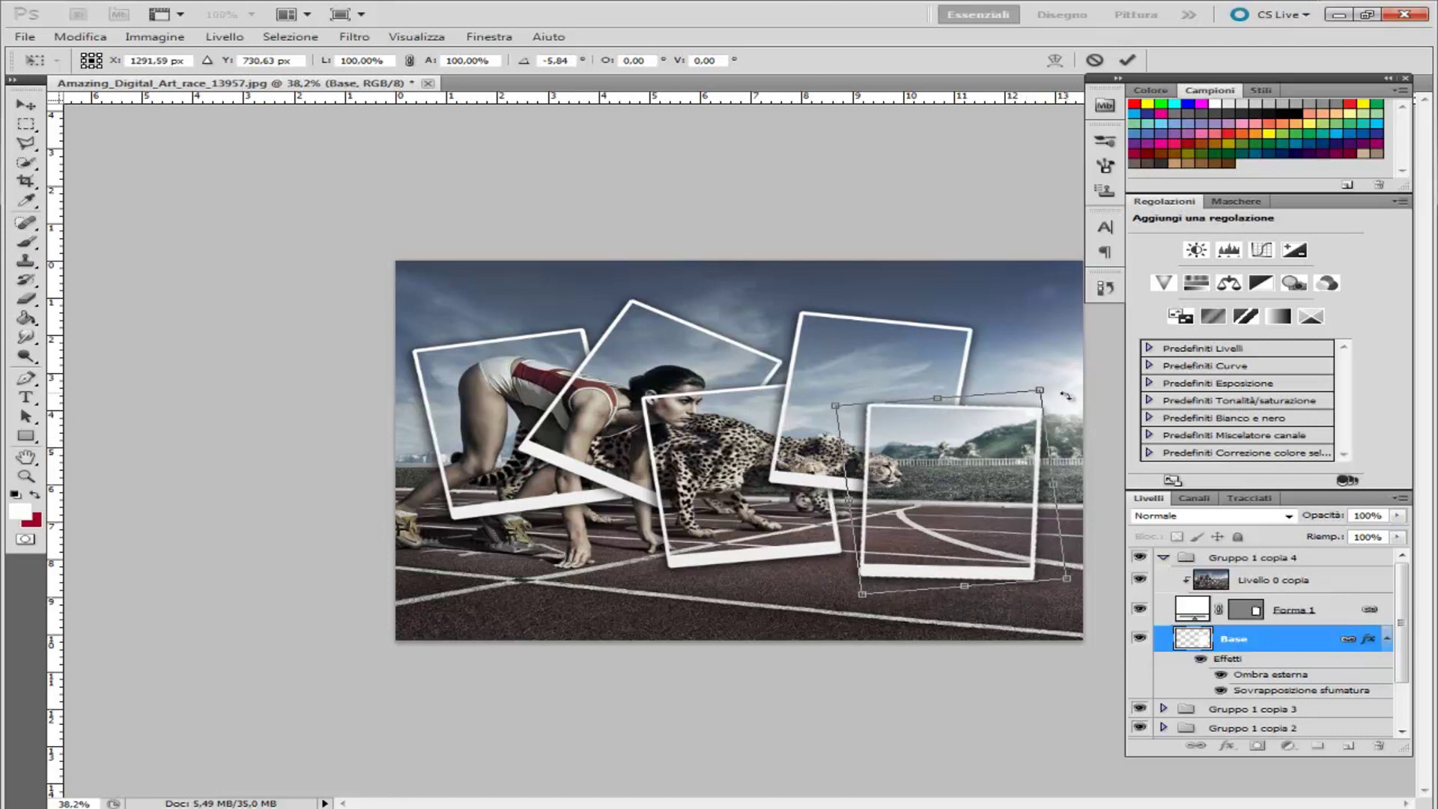
left_click_drag(1056, 386, 993, 365)
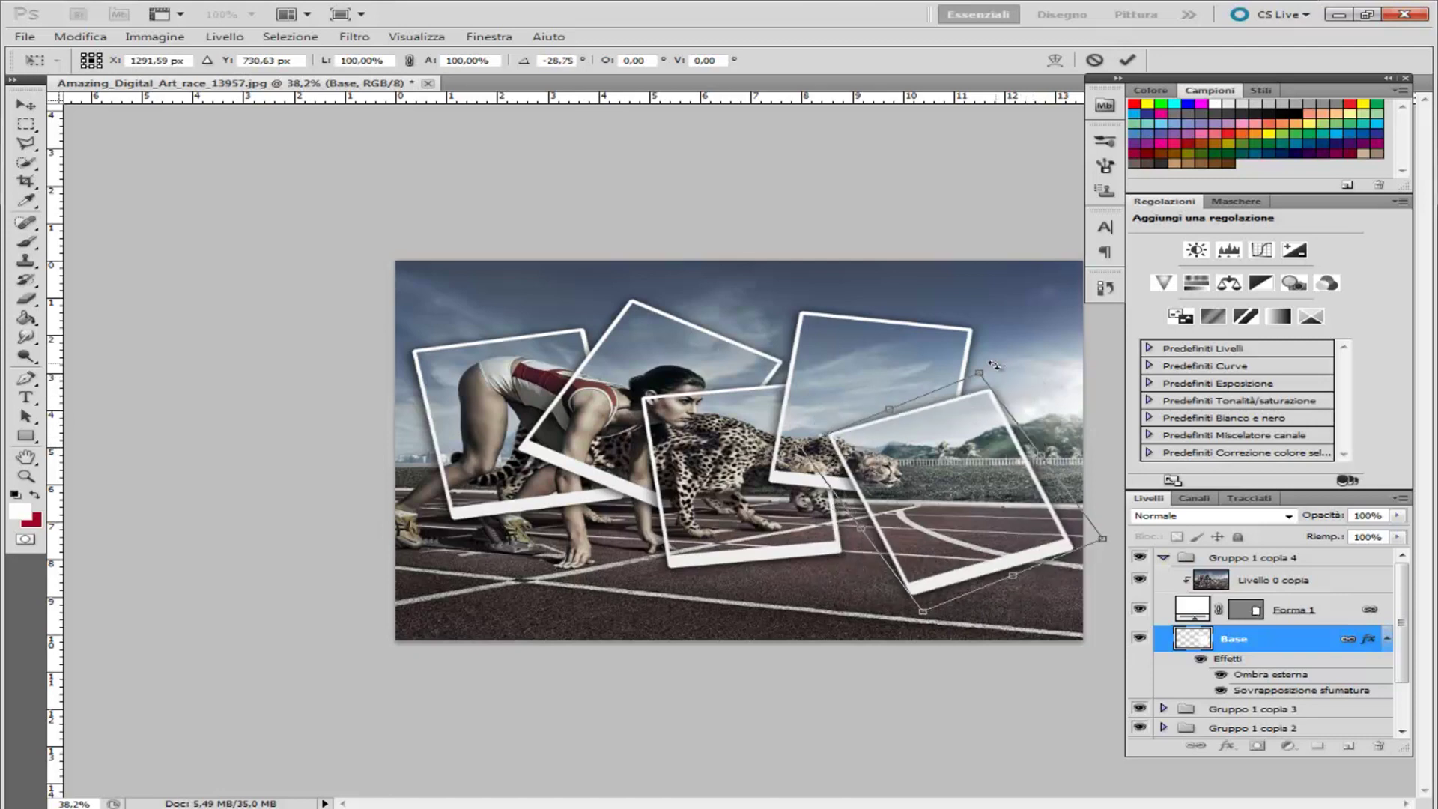
left_click_drag(983, 455, 979, 440)
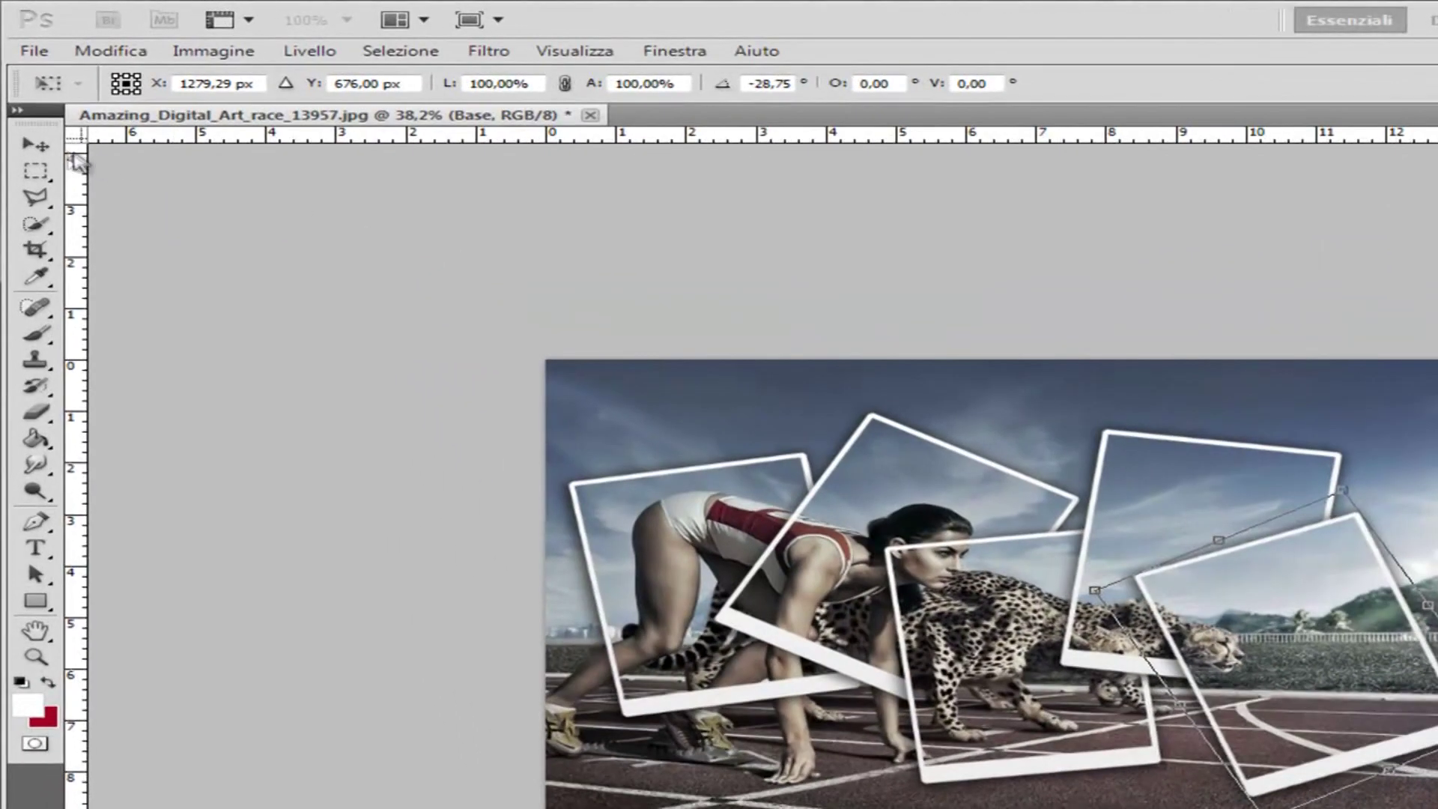
left_click(28, 106)
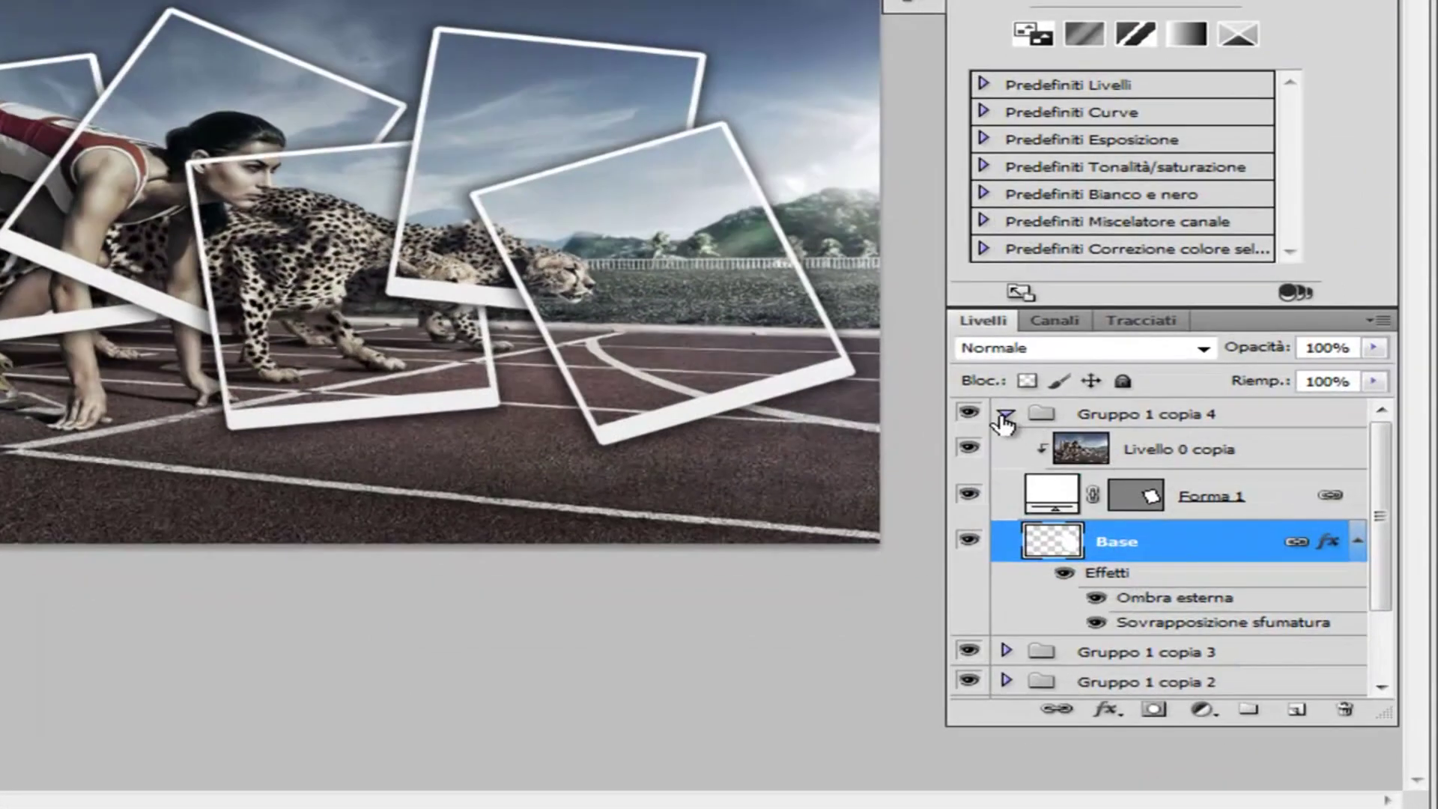
- Collapse Gruppo 1 copia 4 and toggle each group's visibility to identify its frame
left_click(1005, 417)
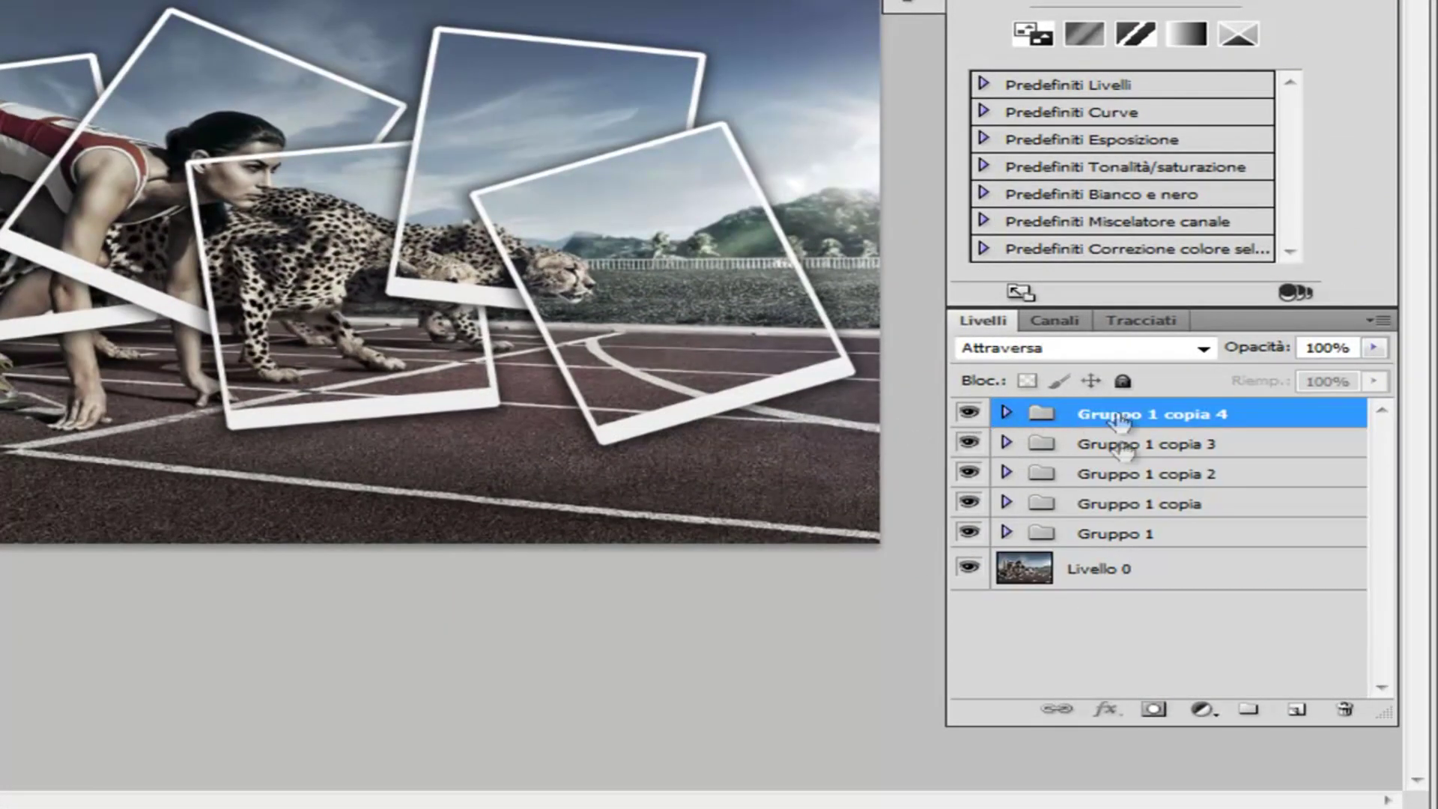
left_click(969, 412)
left_click(971, 443)
left_click(970, 474)
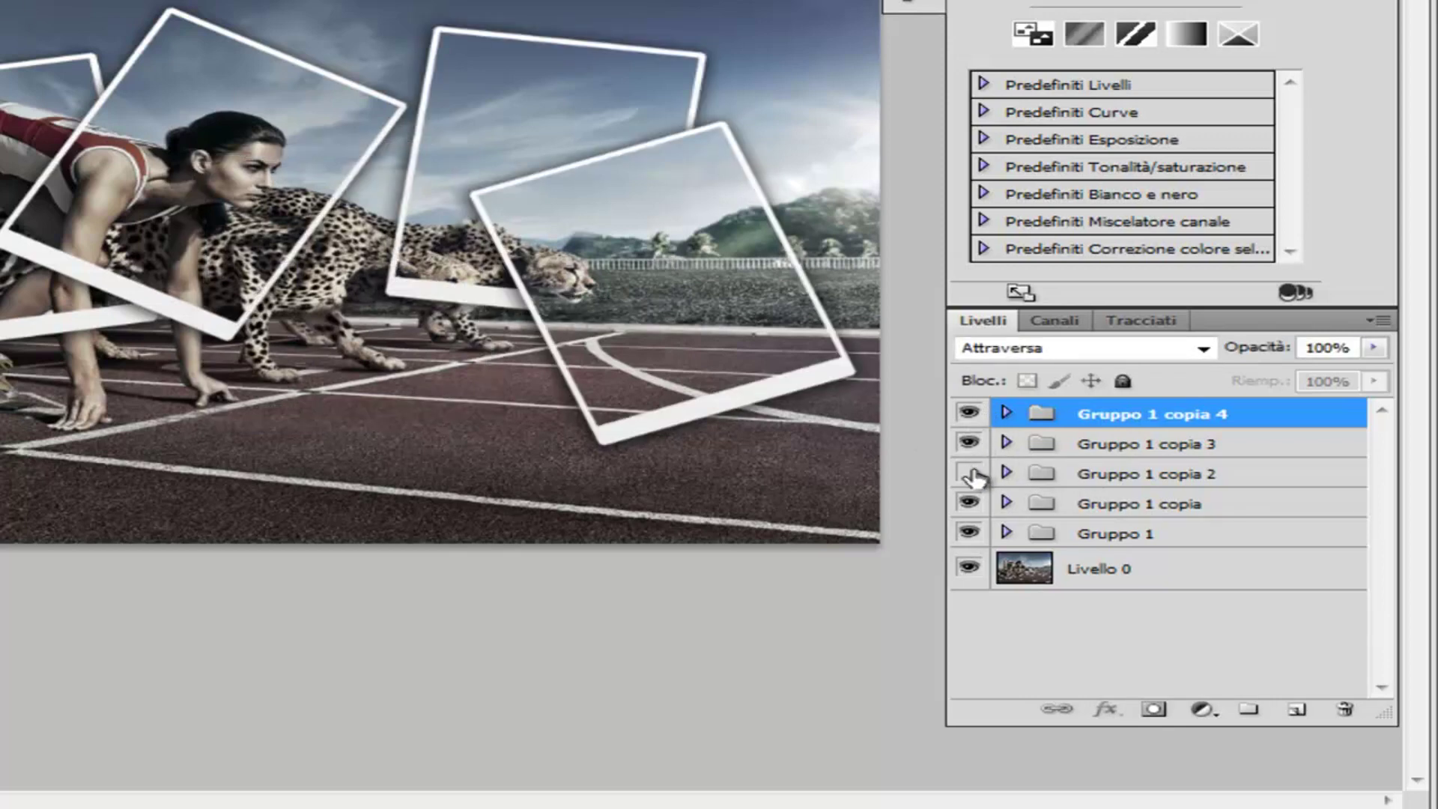
left_click(970, 503)
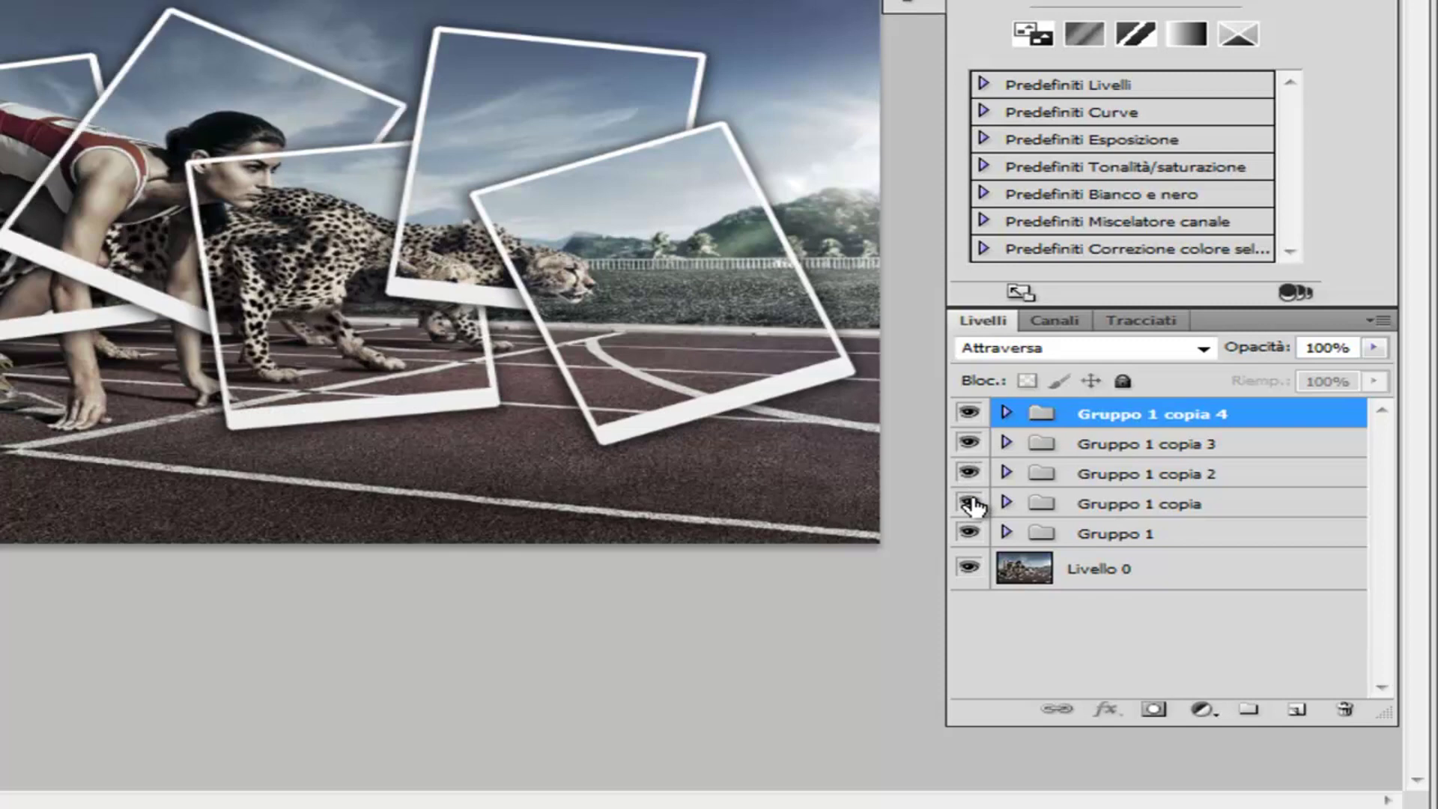
left_click(970, 533)
left_click(969, 503)
left_click(969, 504)
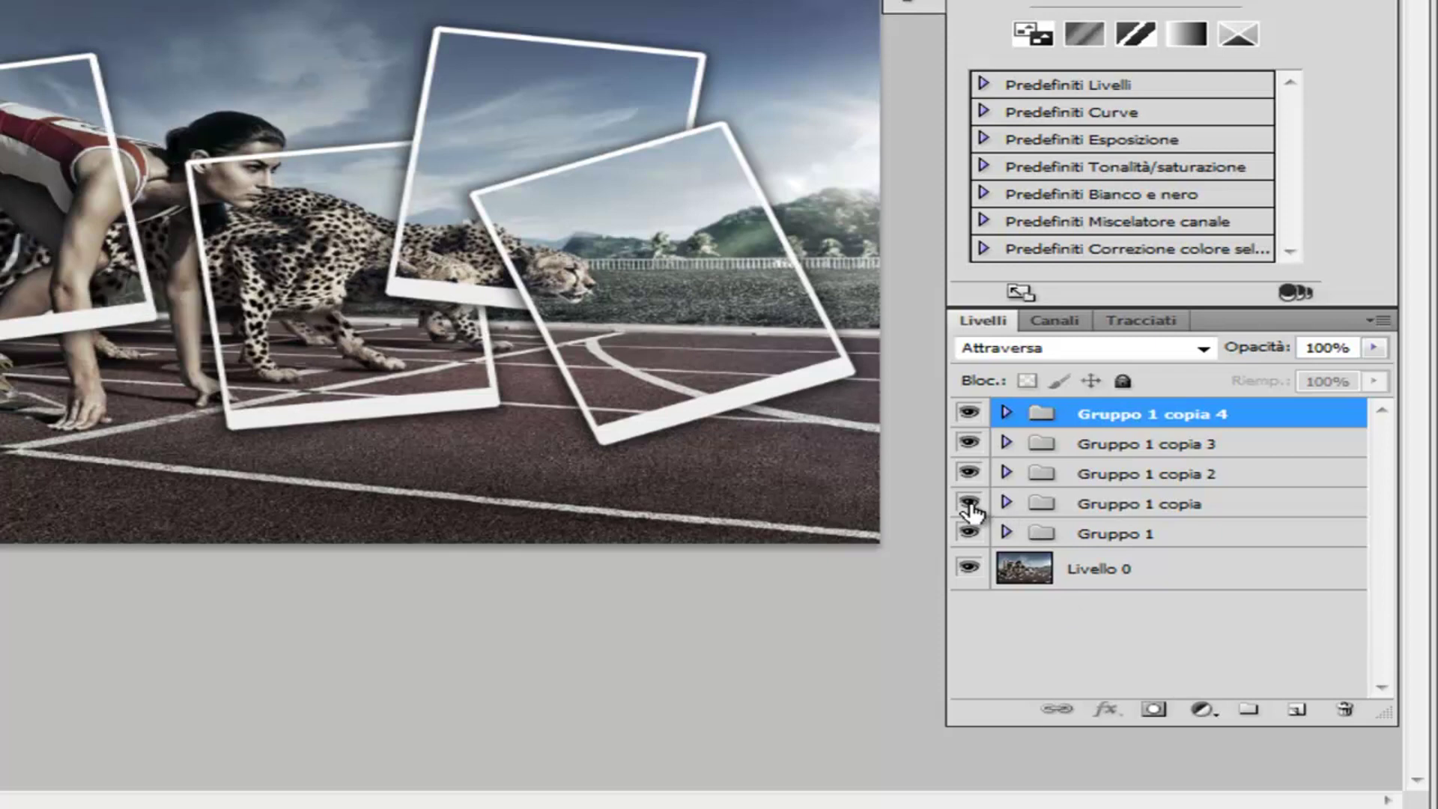
left_click(969, 504)
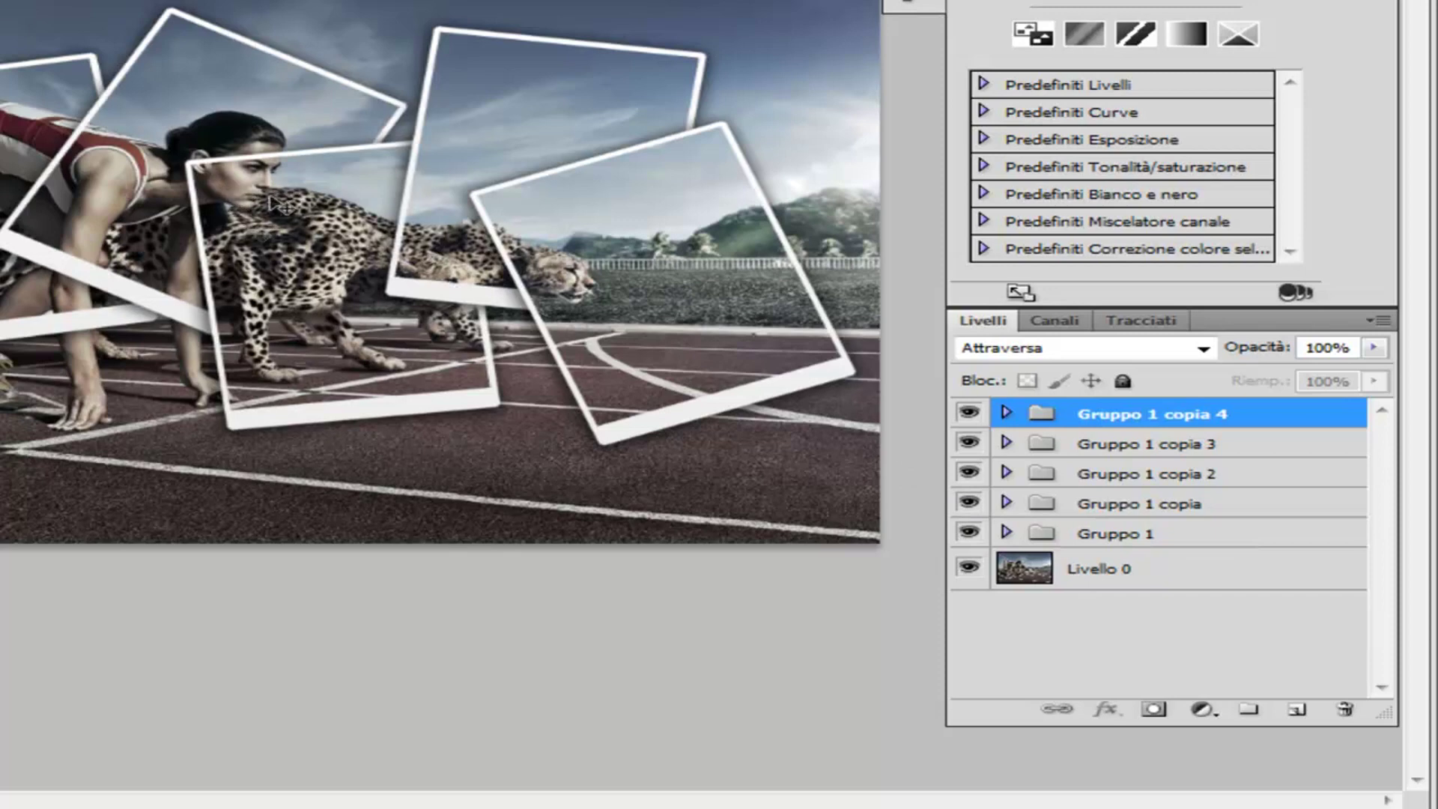
- Move Gruppo 1 copia to the top of the layer stack
left_click(970, 504)
left_click(1092, 512)
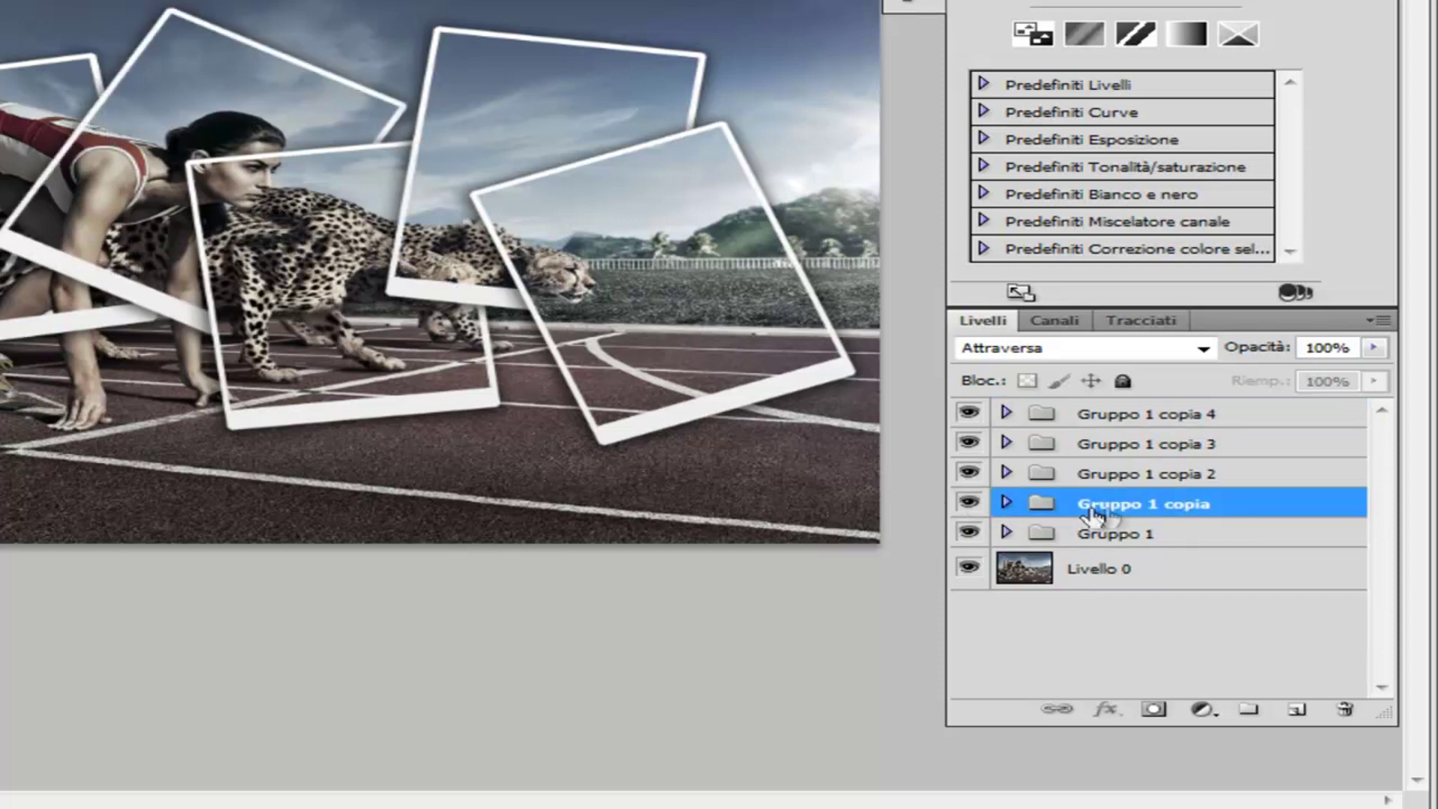
left_click_drag(1164, 514, 1148, 404)
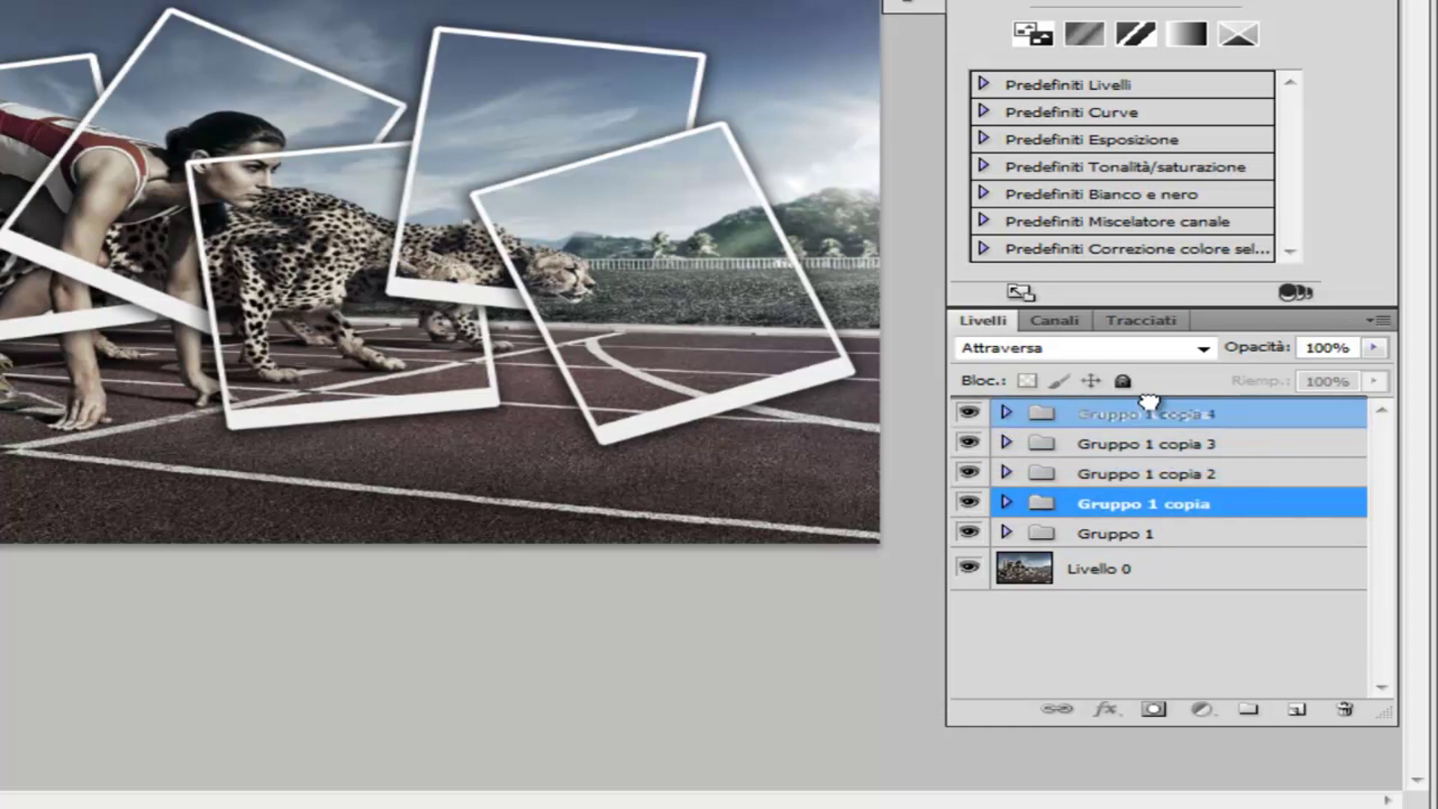
left_click_drag(1149, 404, 1149, 408)
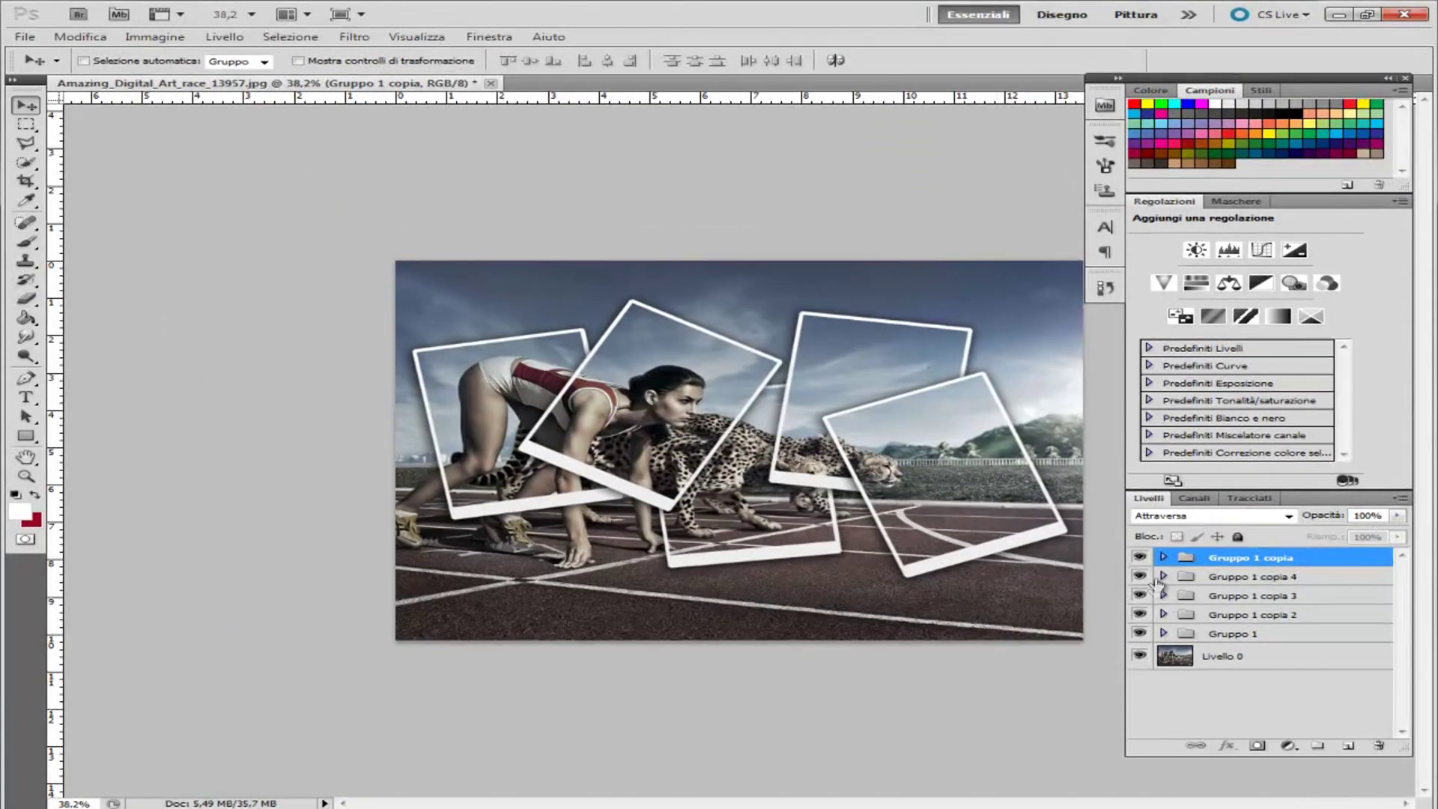
- Add a colourised Hue/Saturation layer above Livello 0 with hue 202 and saturation 13
left_click(1140, 577)
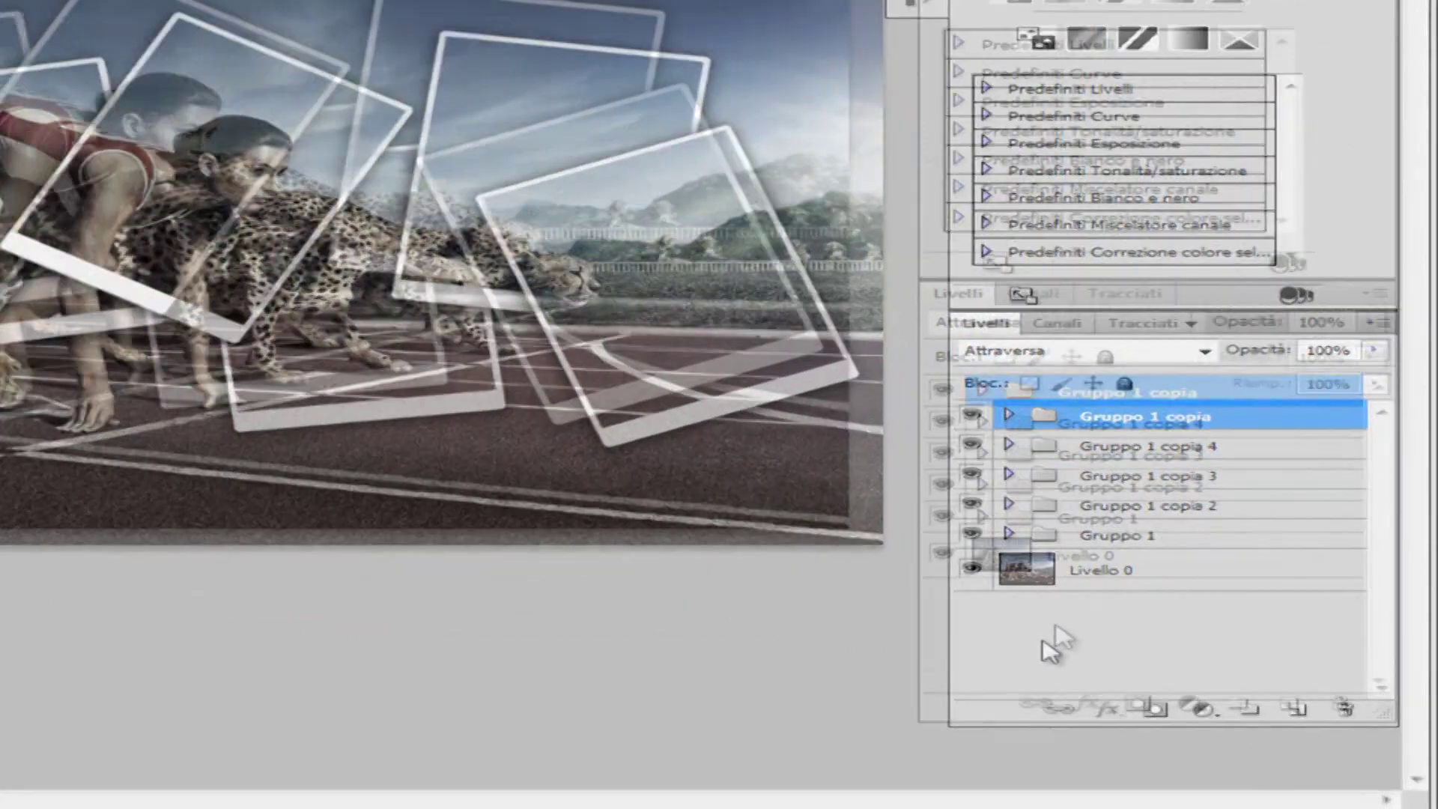
left_click(1232, 659)
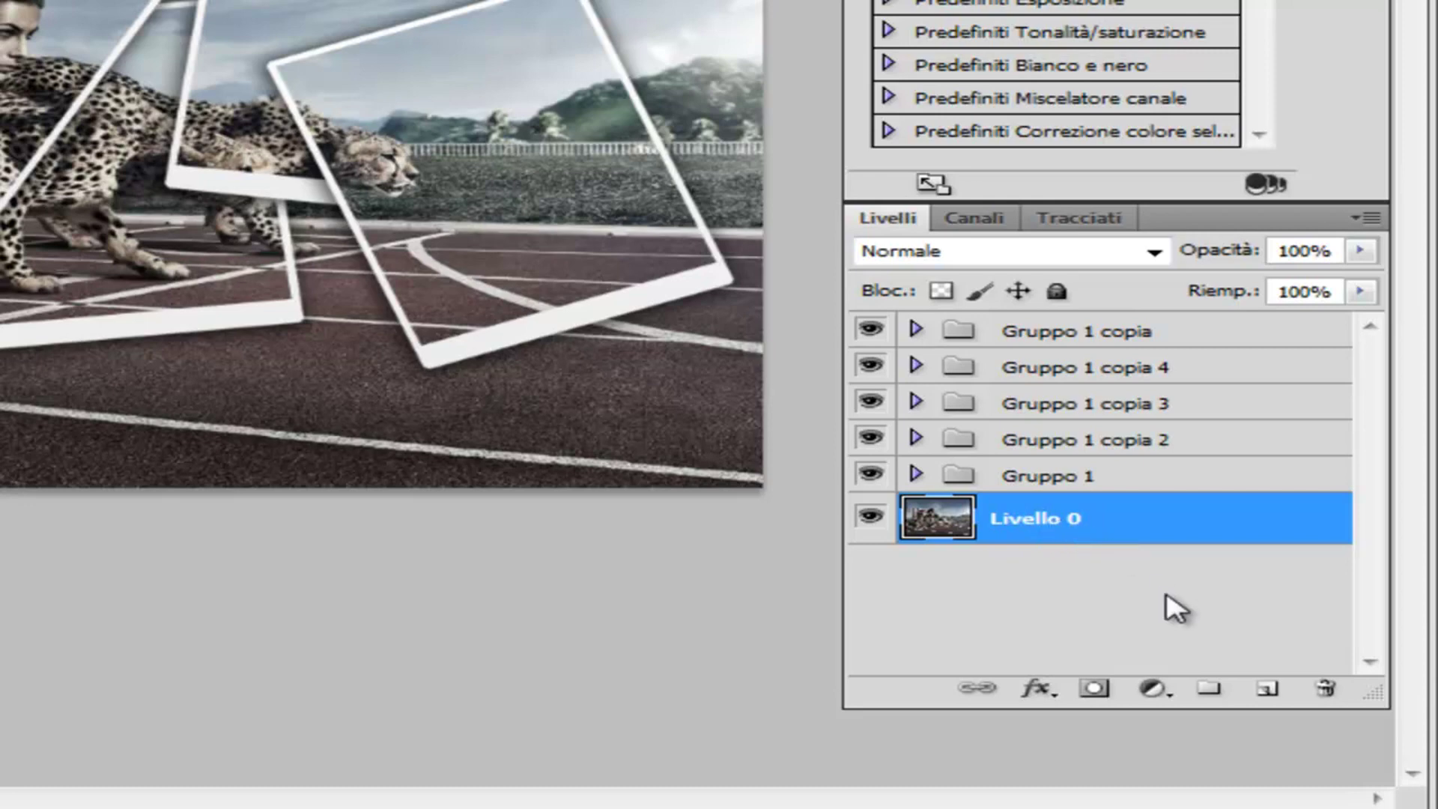
left_click(1155, 692)
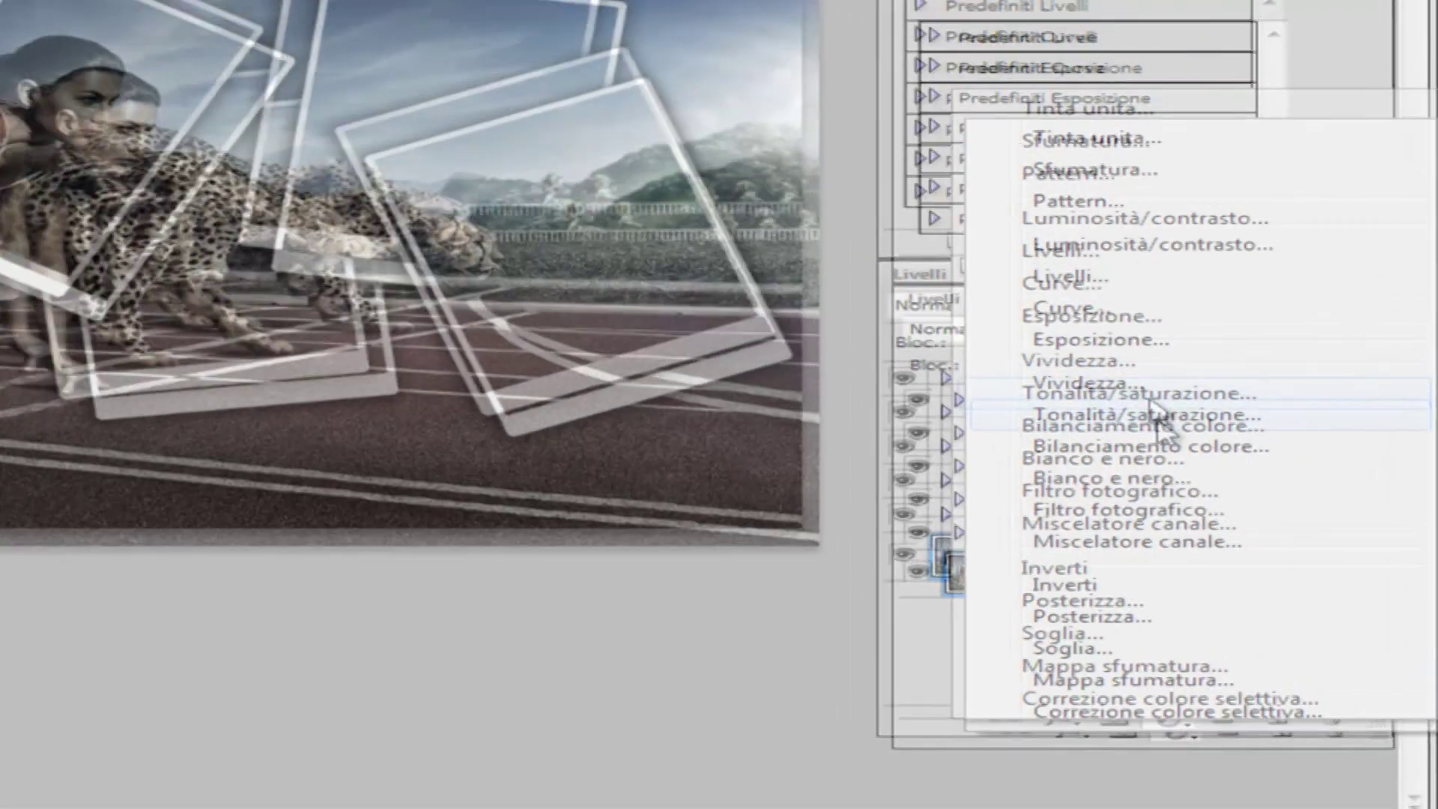
left_click(1157, 413)
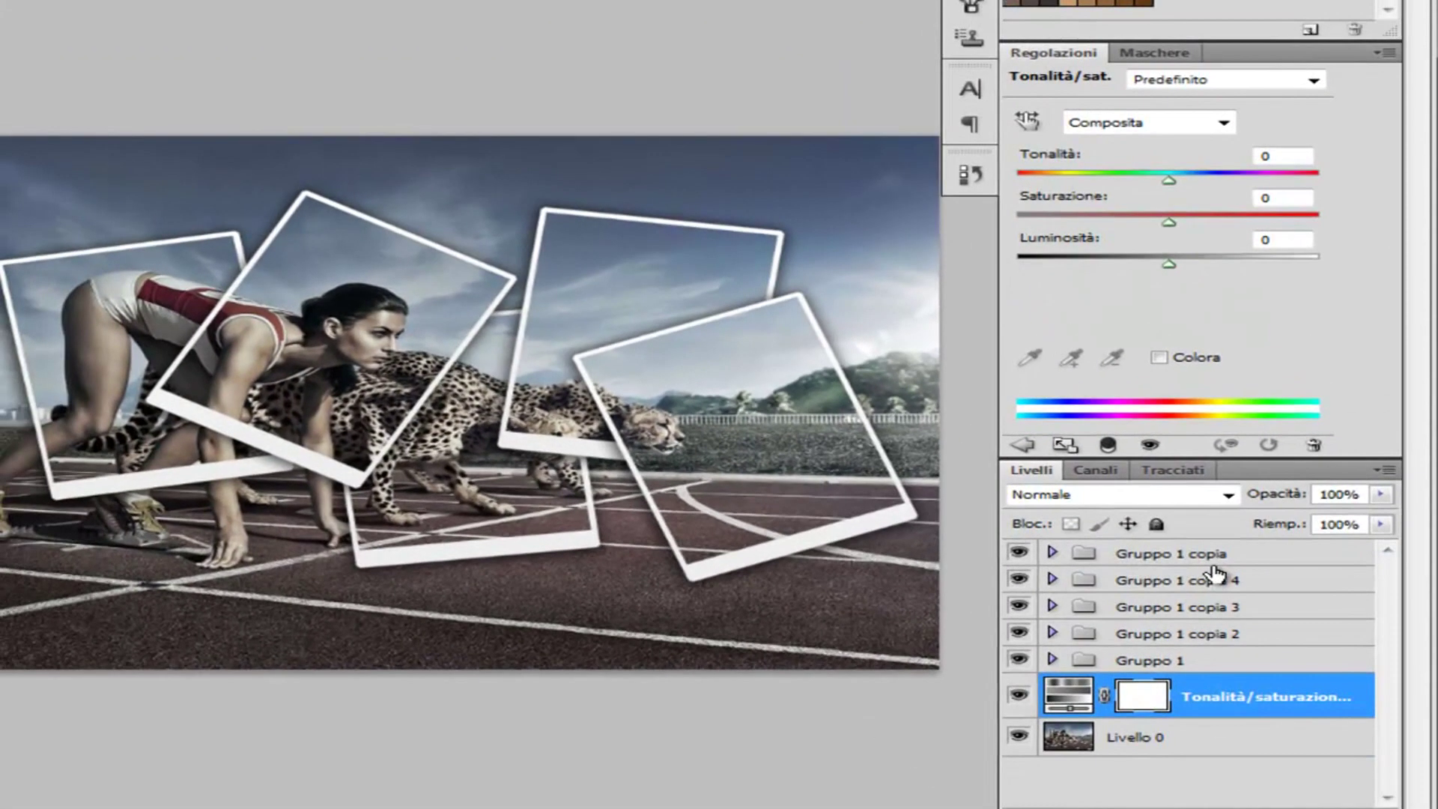
left_click(1160, 358)
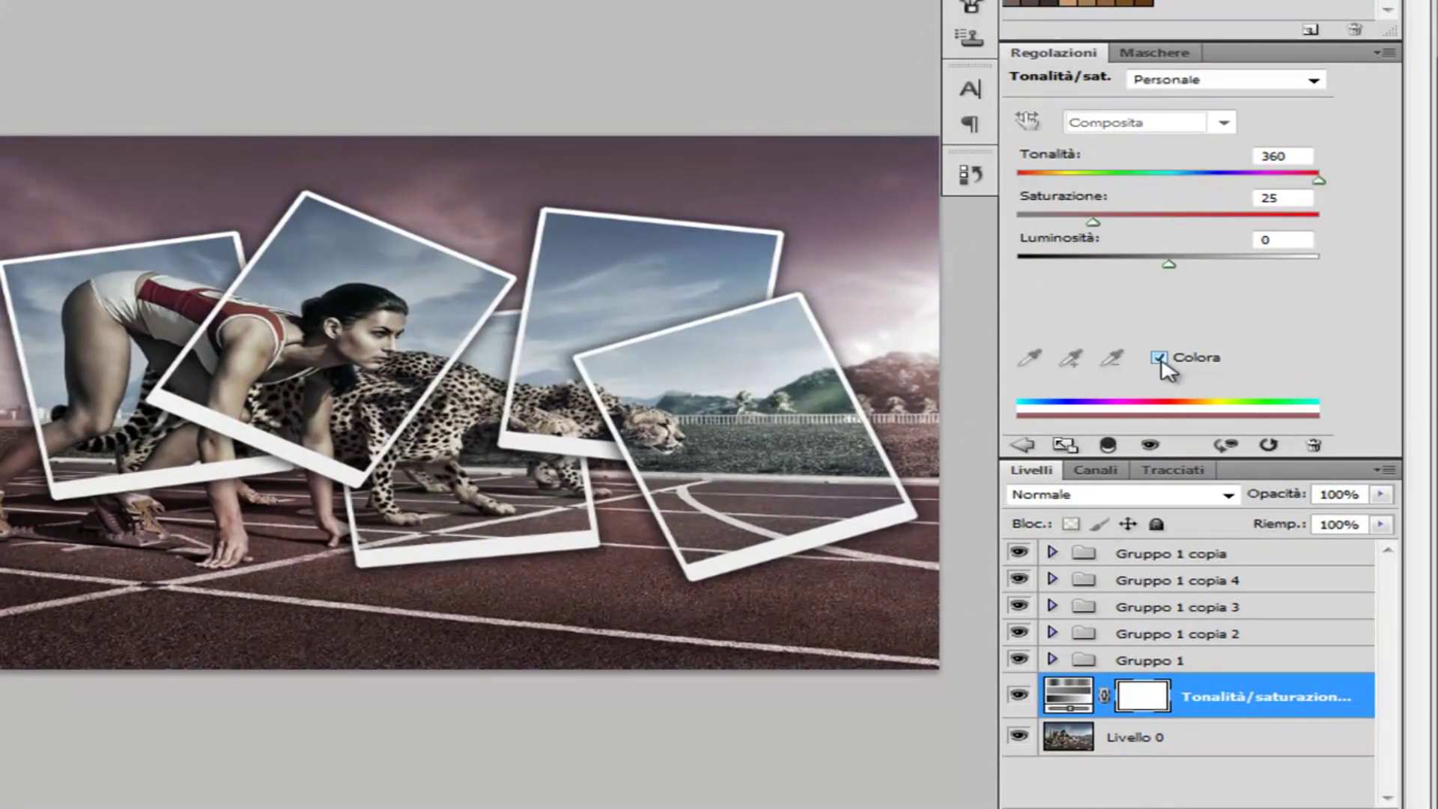
left_click_drag(1319, 180, 1192, 193)
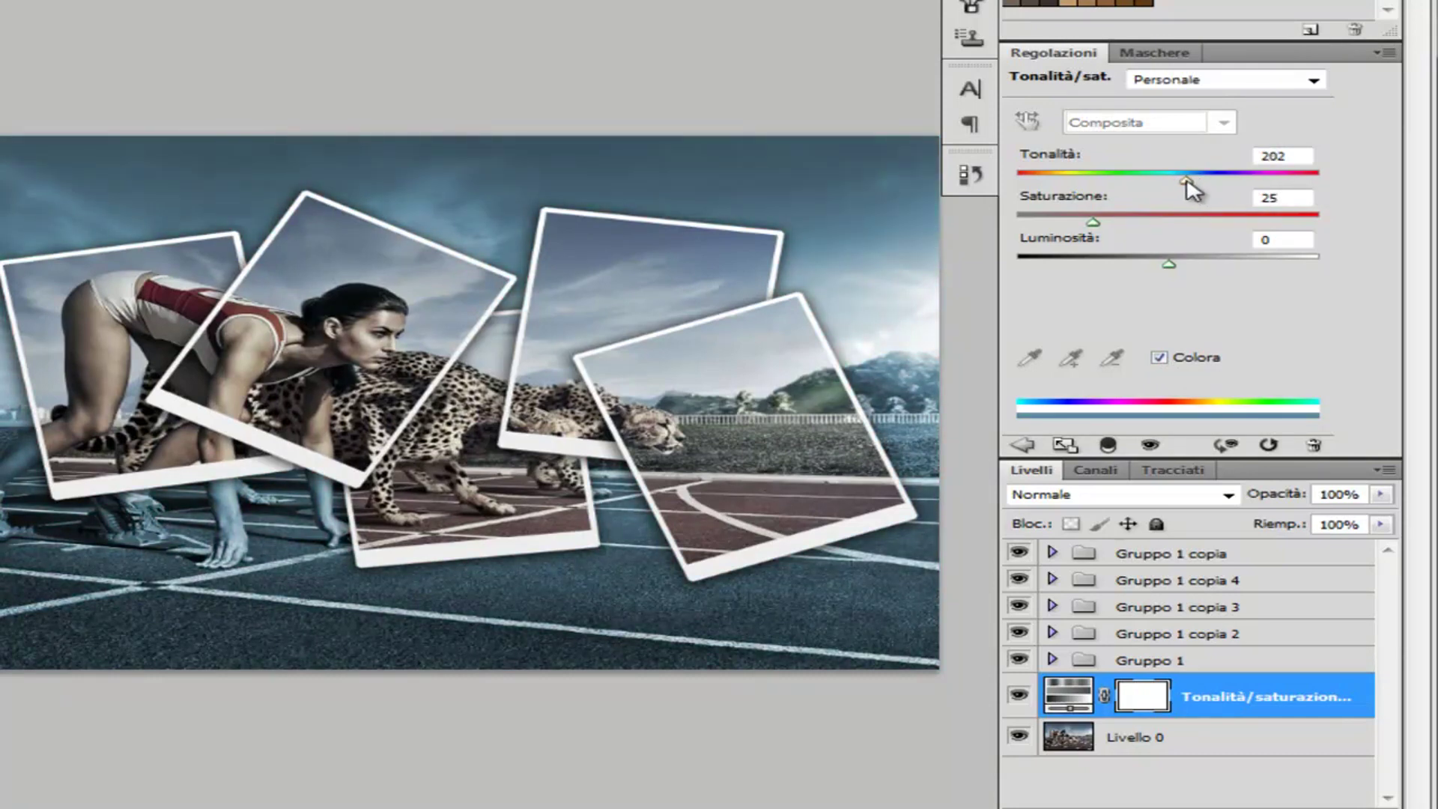
left_click_drag(1093, 222, 1040, 220)
mouse_move(1039, 220)
left_mouse_down()
mouse_move(1015, 226)
mouse_move(1057, 226)
left_mouse_up()
left_click_drag(1059, 230, 1059, 231)
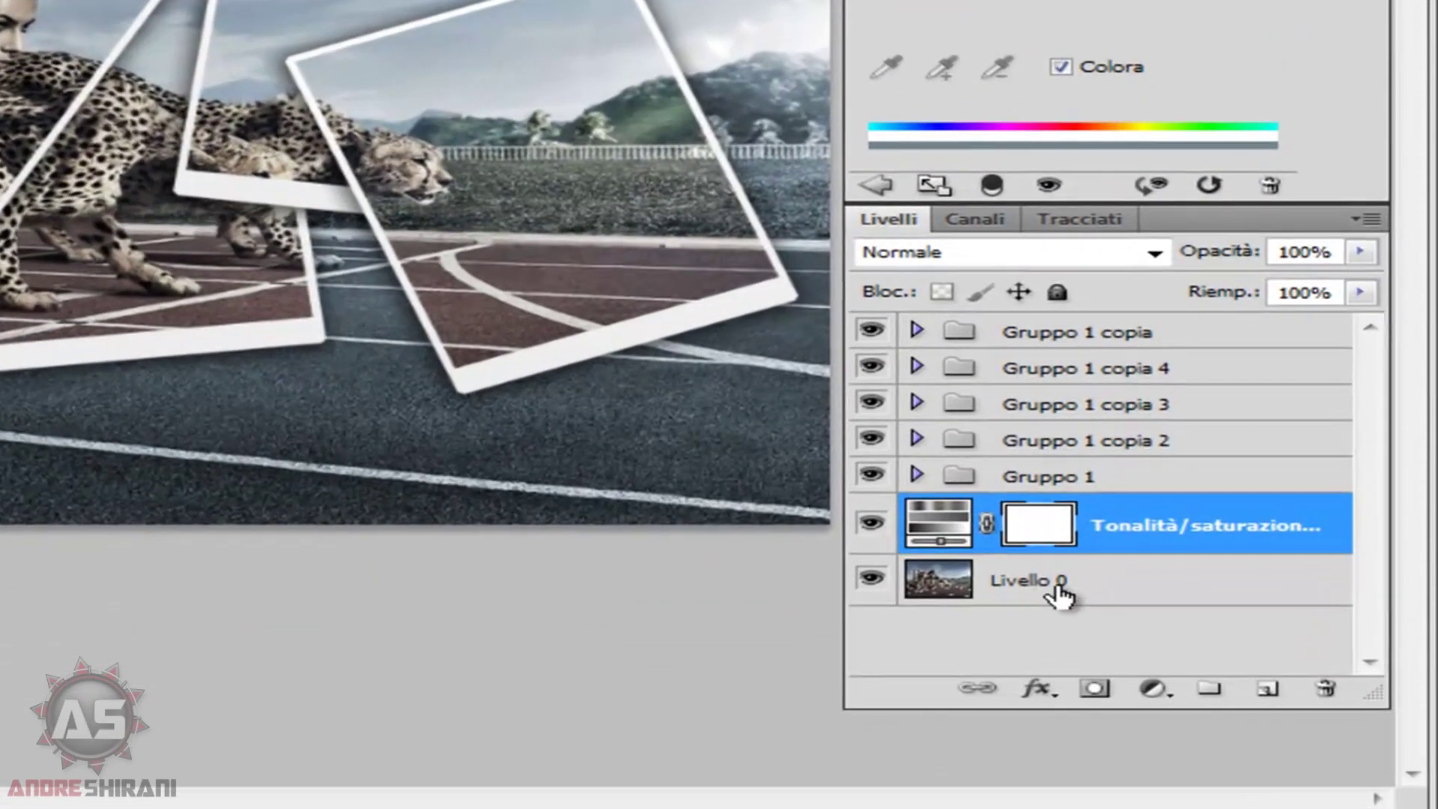
left_click(1085, 599)
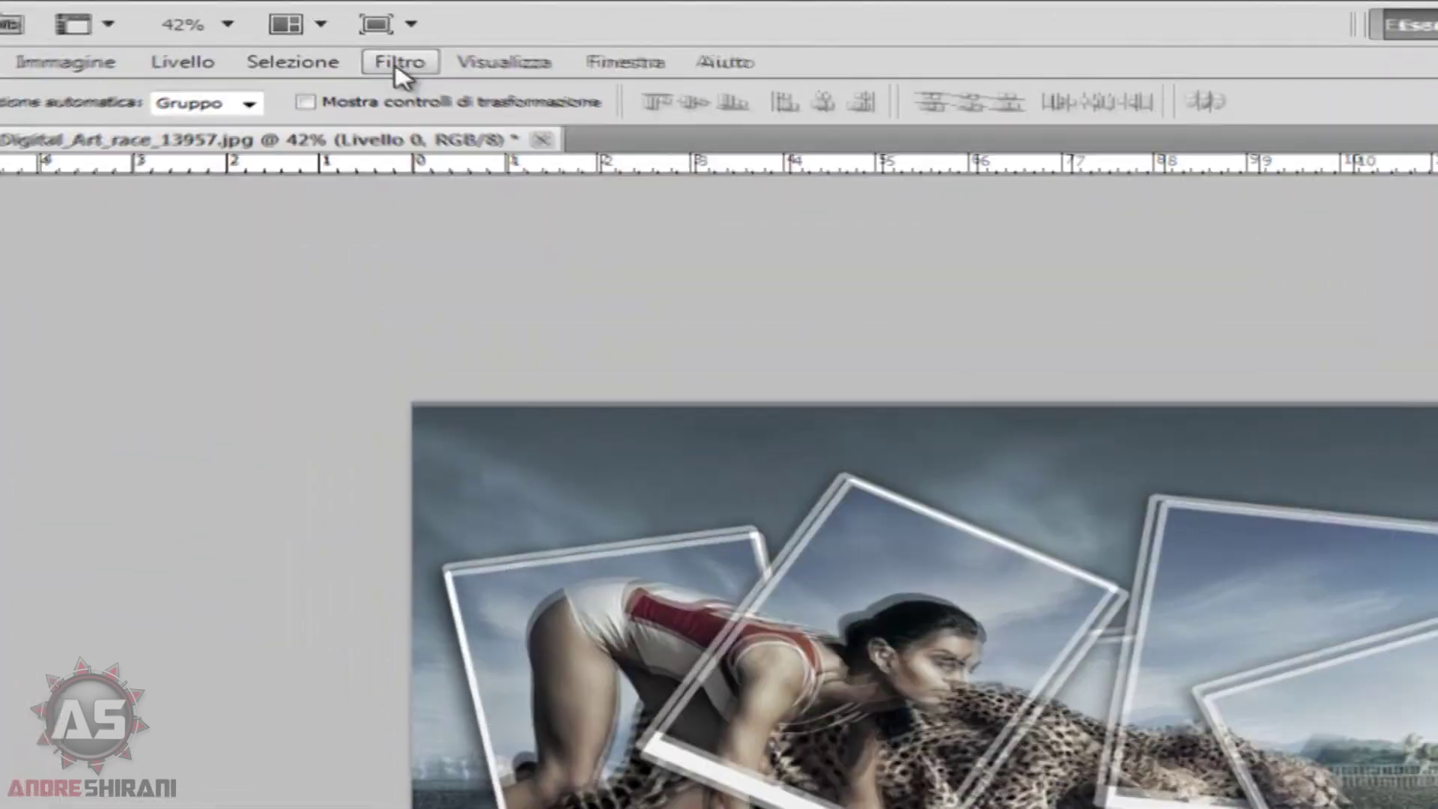
- Apply a Gaussian blur of about 2 pixels radius to the Livello 0 background
left_click(398, 63)
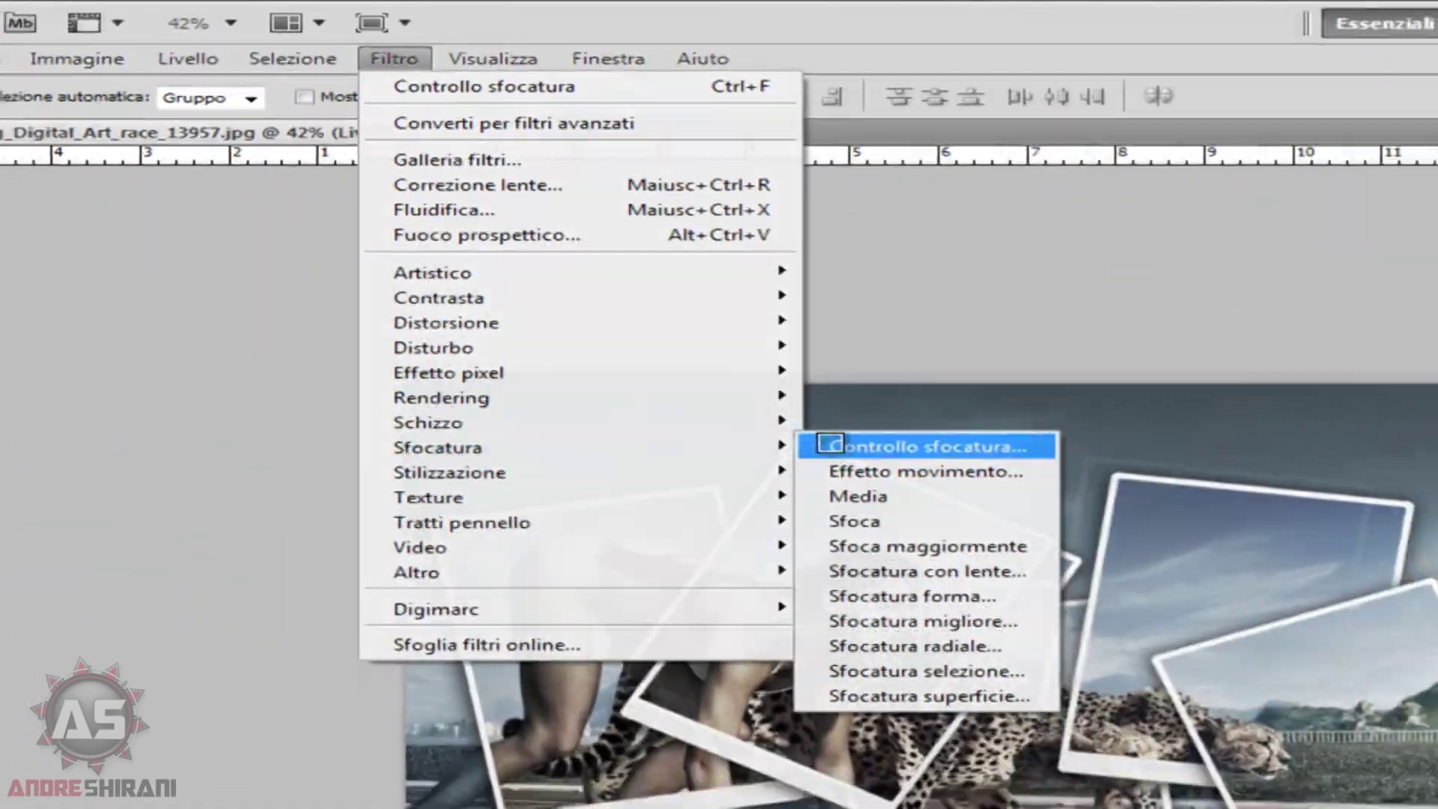
left_click(829, 441)
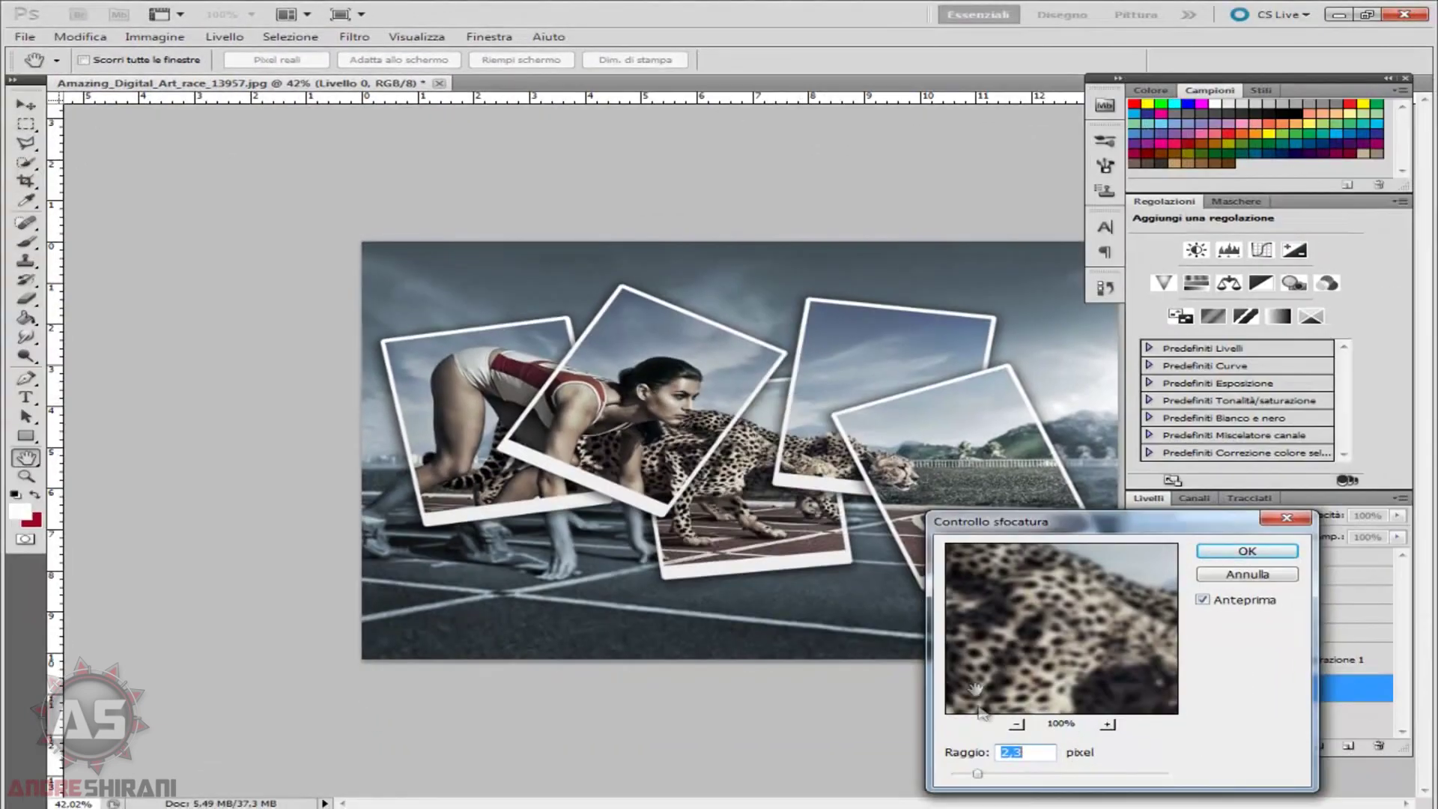
left_click_drag(978, 776, 975, 779)
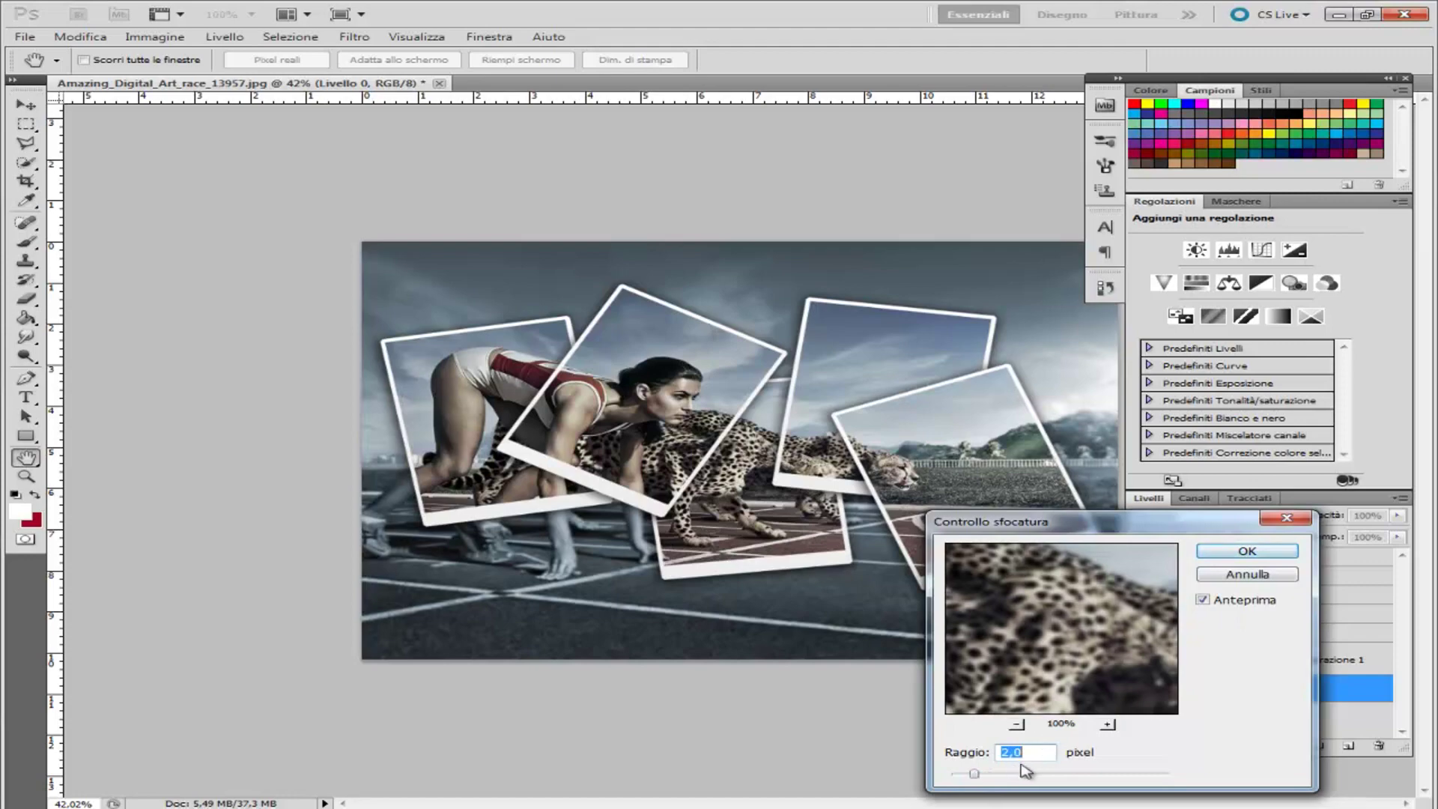
left_click_drag(1049, 521, 1031, 505)
left_click(1214, 535)
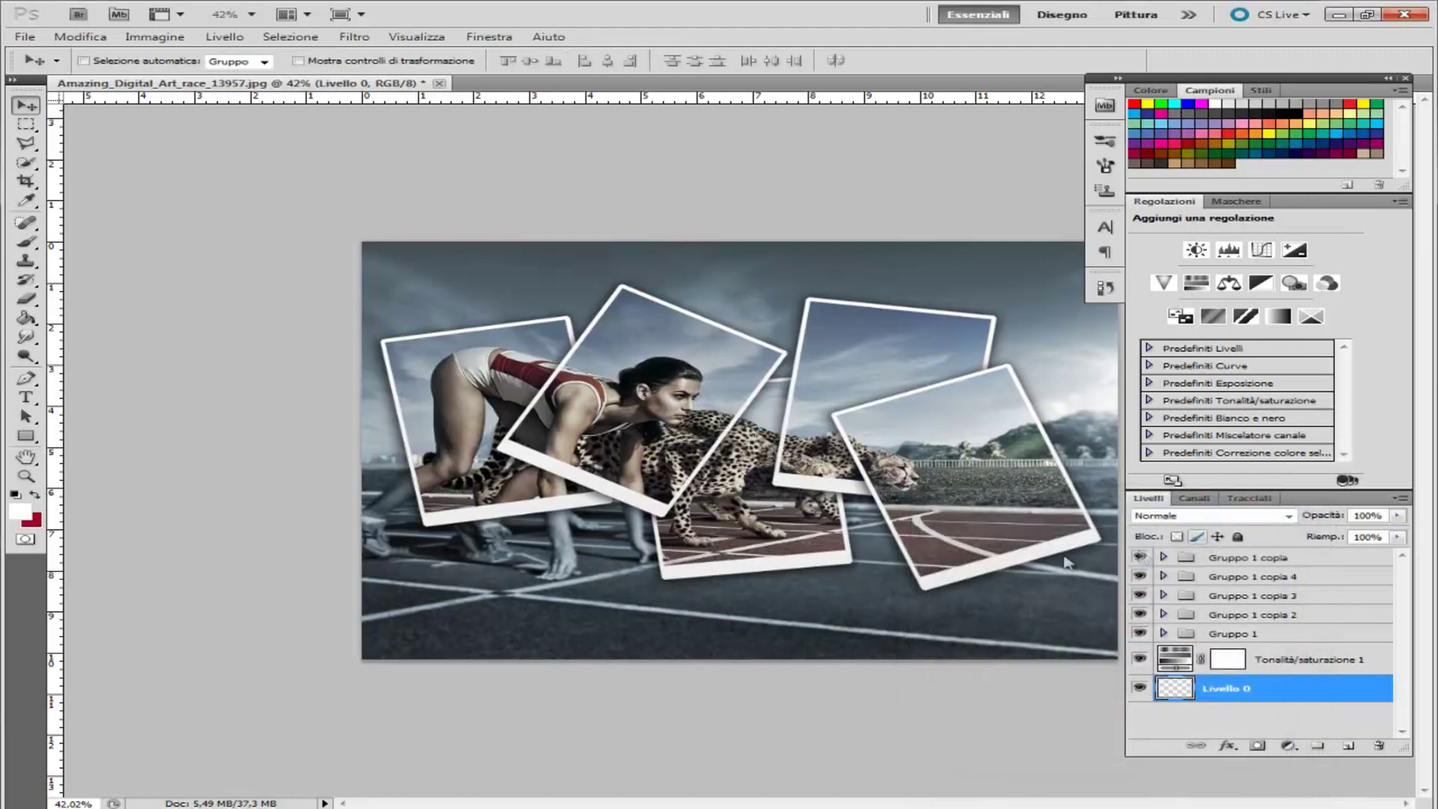
scroll(982, 555, "down", 3)
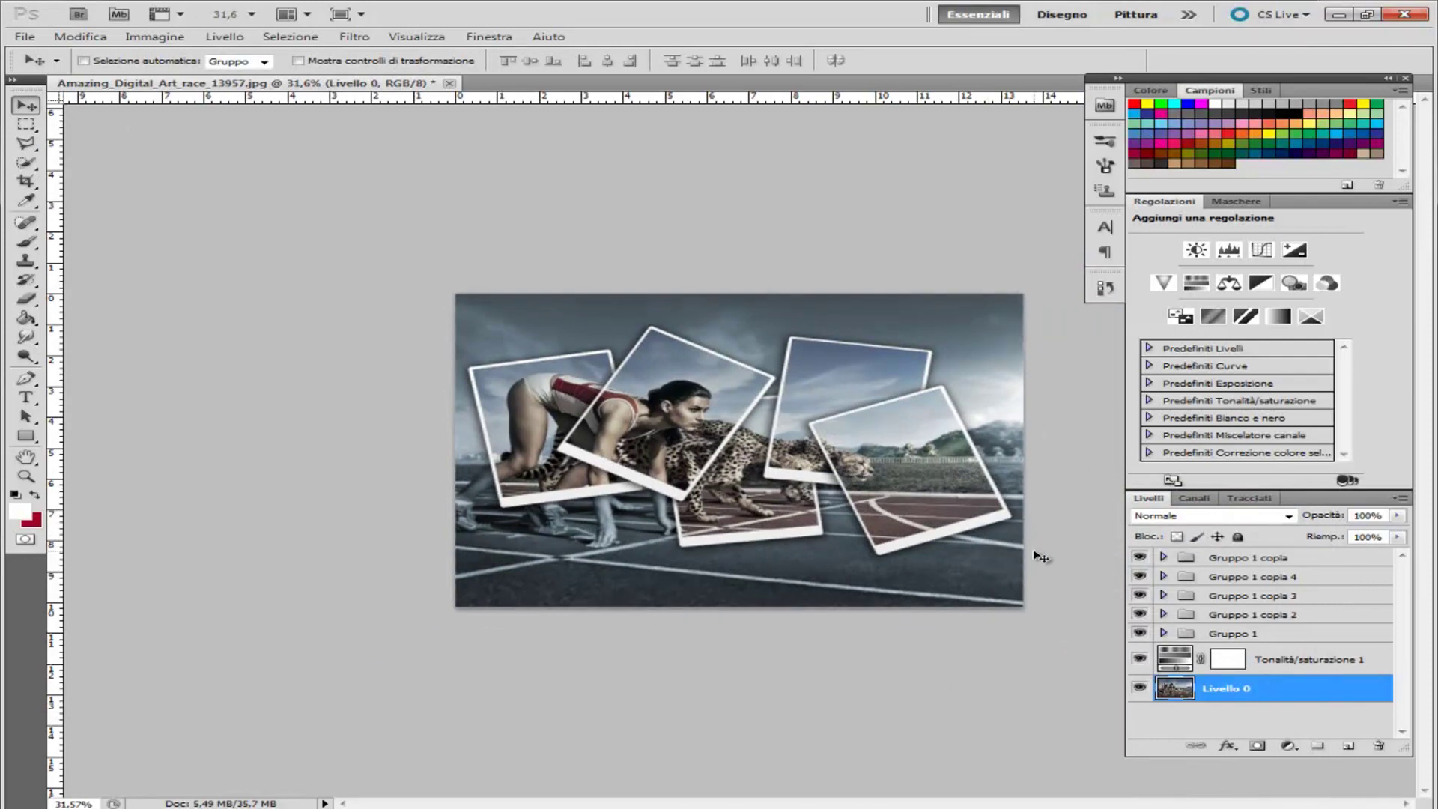
left_click(1139, 688)
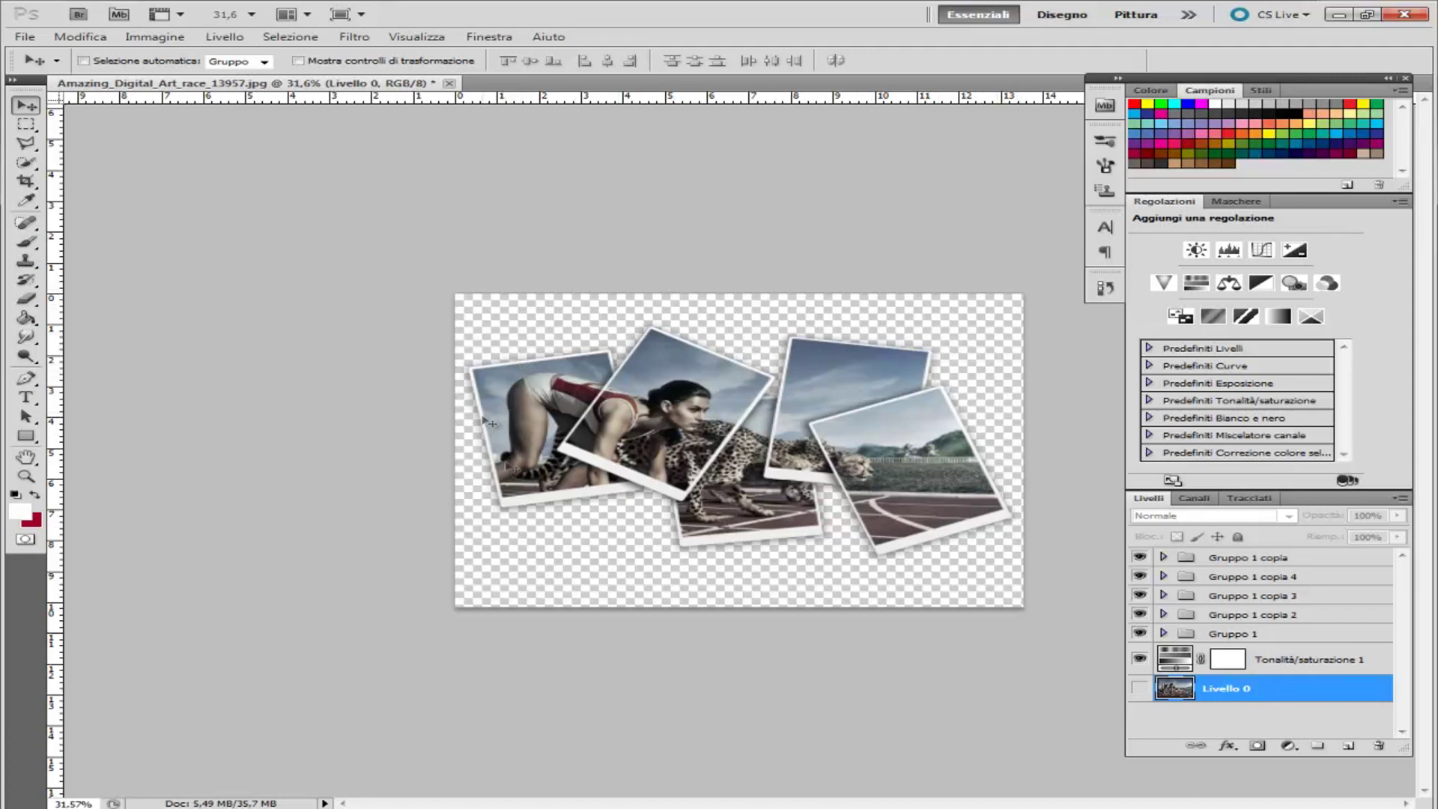
left_click(1139, 688)
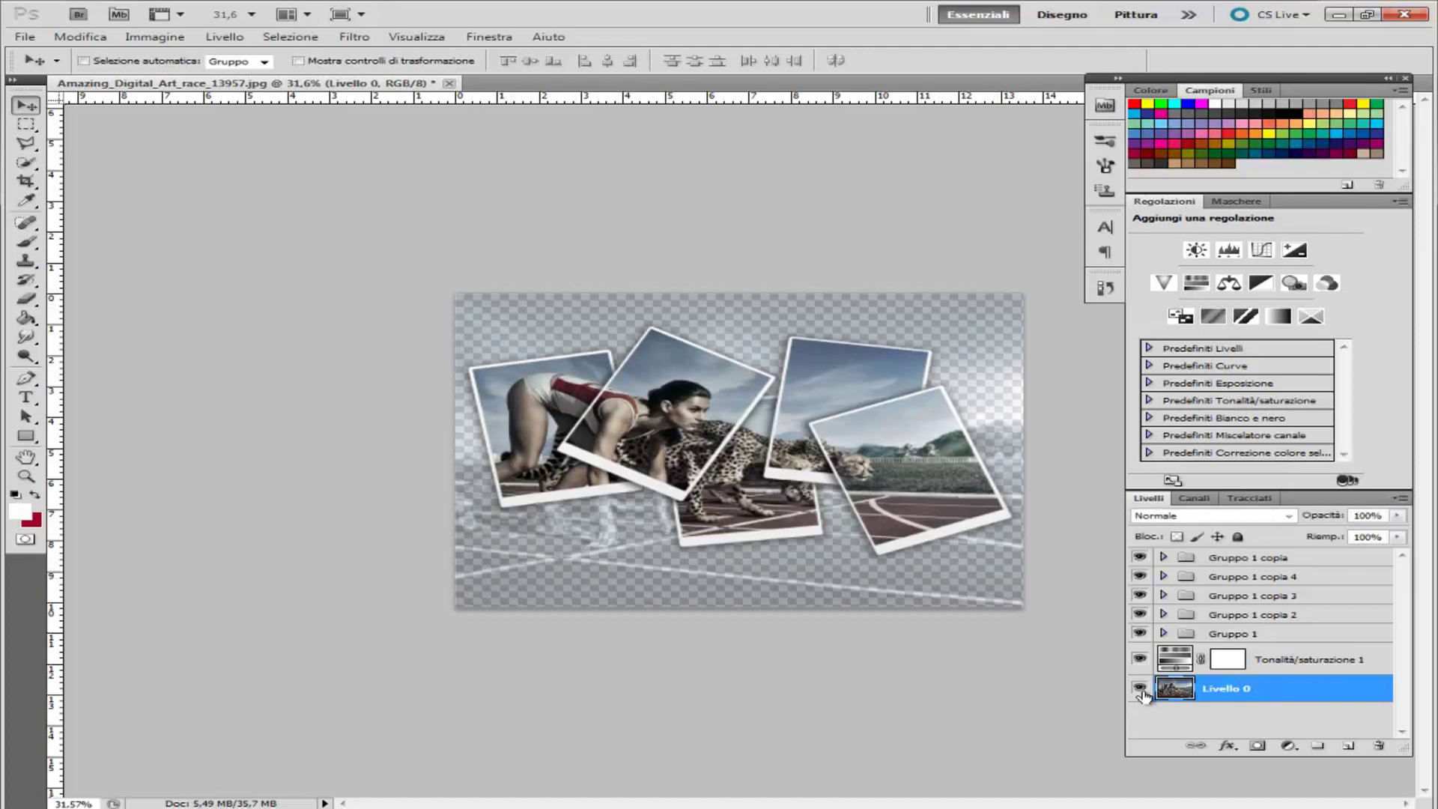